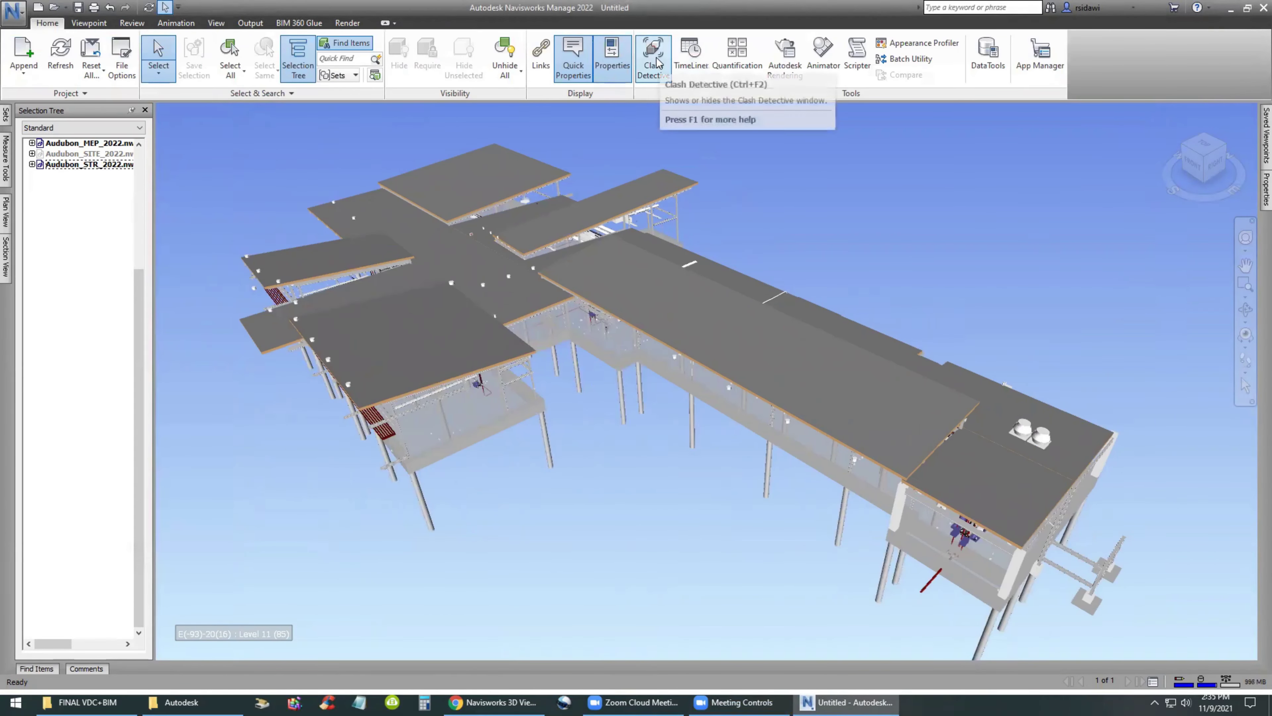
Step: Open the Clash Detective window and resize its panel wider
left_click(657, 59)
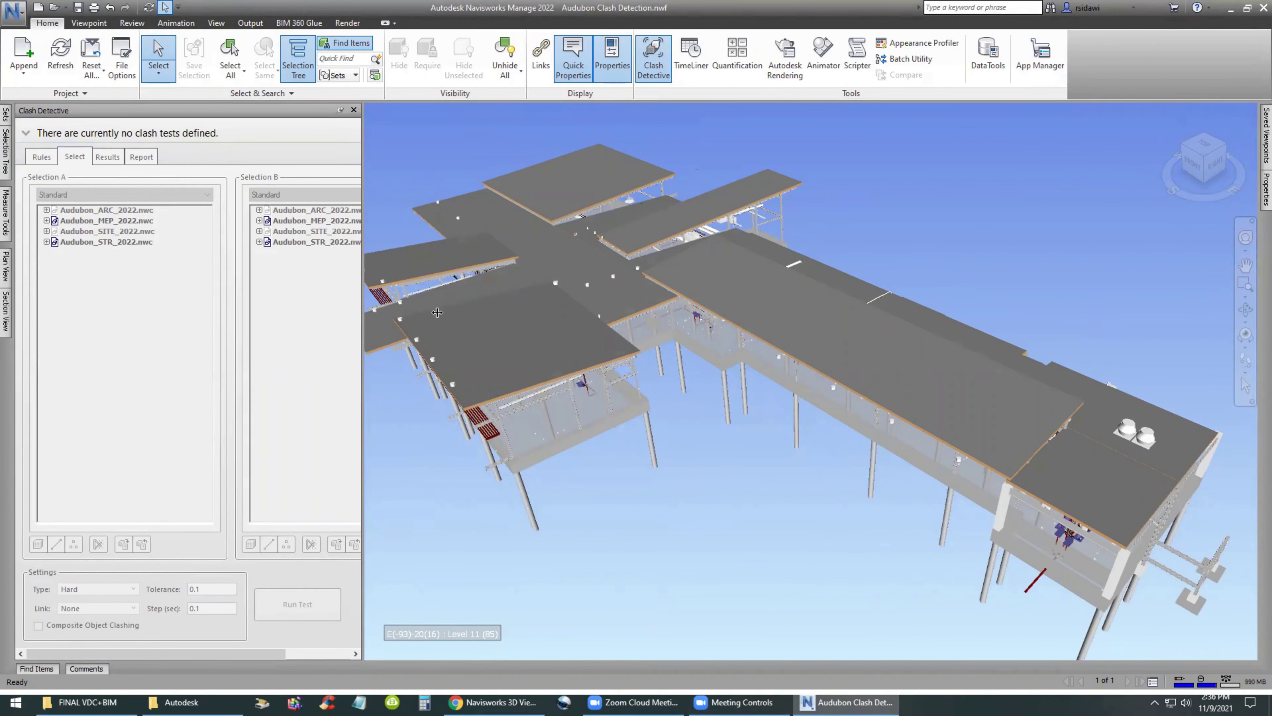
left_click_drag(363, 313, 471, 305)
mouse_move(473, 202)
left_mouse_down()
mouse_move(410, 196)
mouse_move(452, 196)
left_mouse_up()
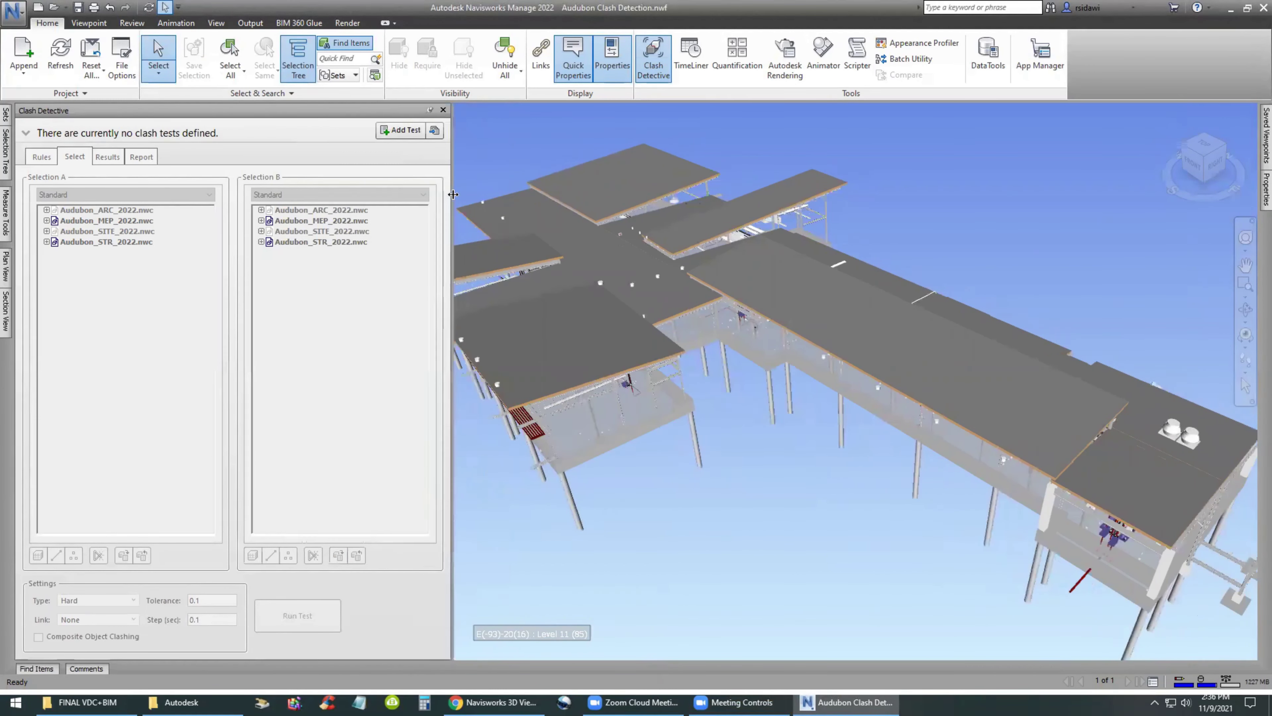
Step: Add a clash test named 'STR FRAMING vs MECH DUCTS FITTINGS ACCESSORIES'
left_click(400, 130)
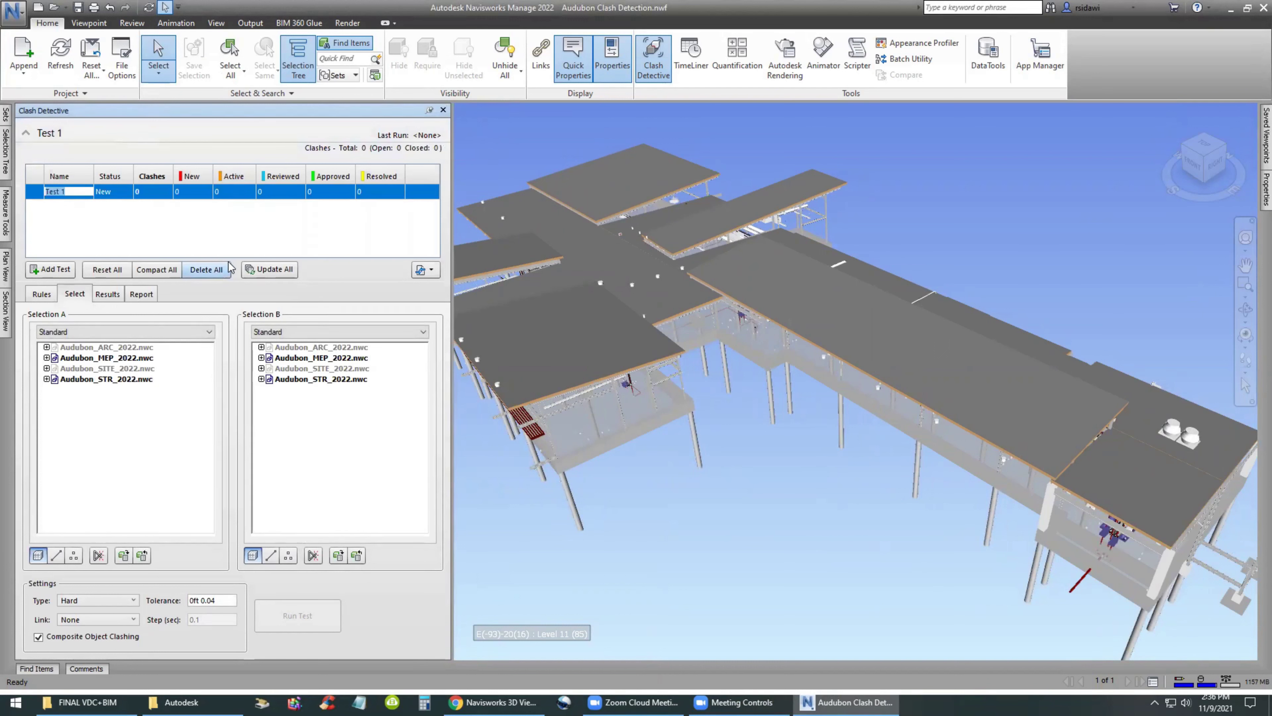
type("STR")
type(" FRAM")
type("ING vs MECH DUCTS FITTINGS A")
type("CCESS")
type("ORIES")
key("Return")
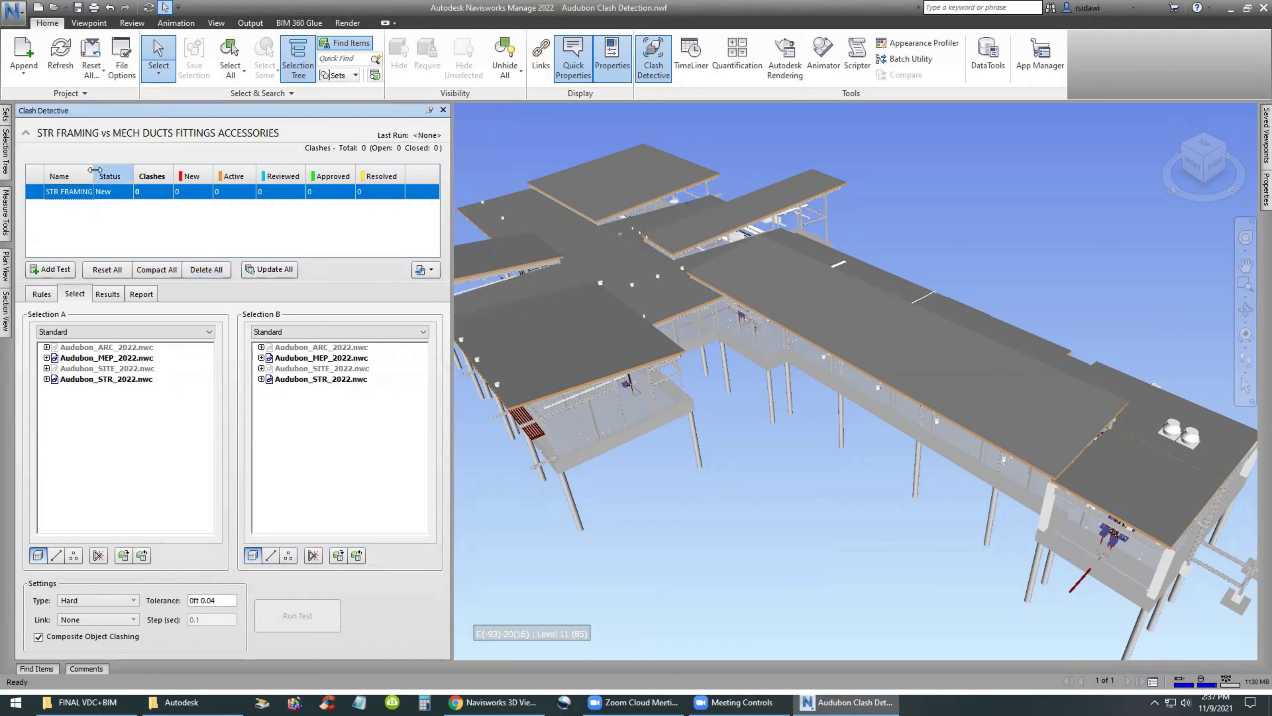
Step: Widen the Name column and choose Audubon_STR_2022.nwc as Selection A and Audubon_MEP_2022.nwc as Selection B
left_click_drag(95, 170, 241, 177)
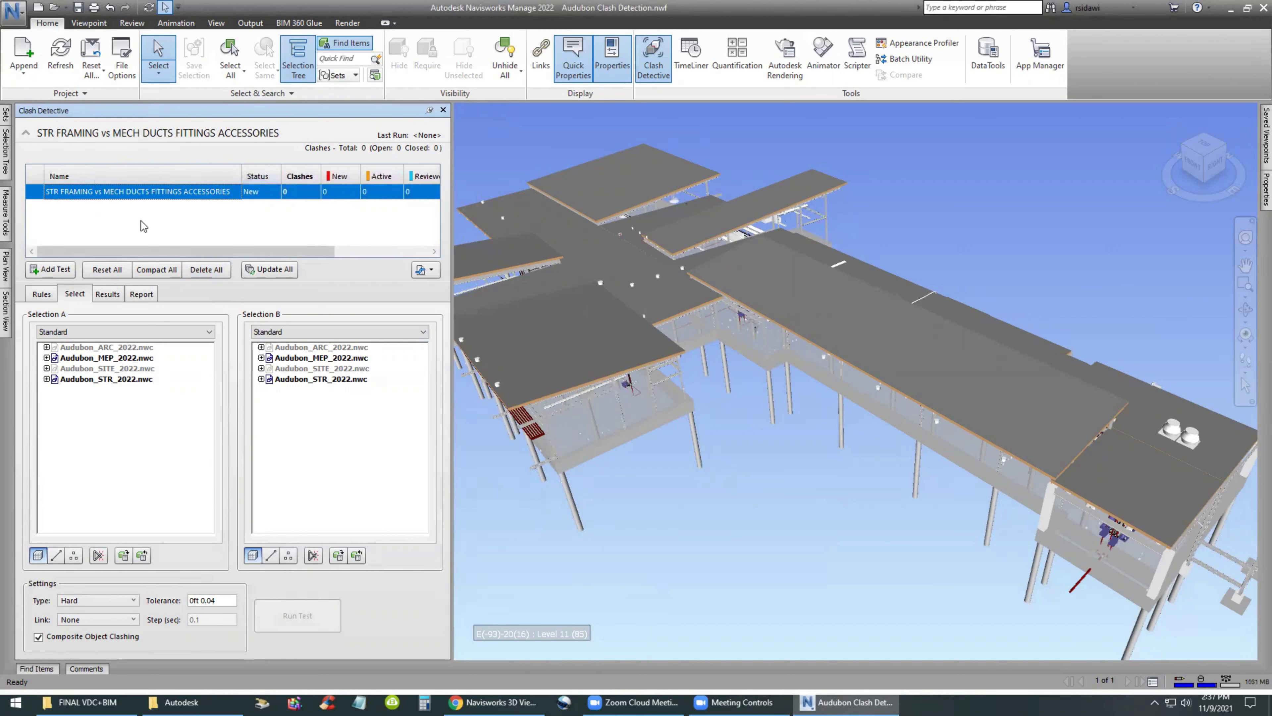
left_click(106, 379)
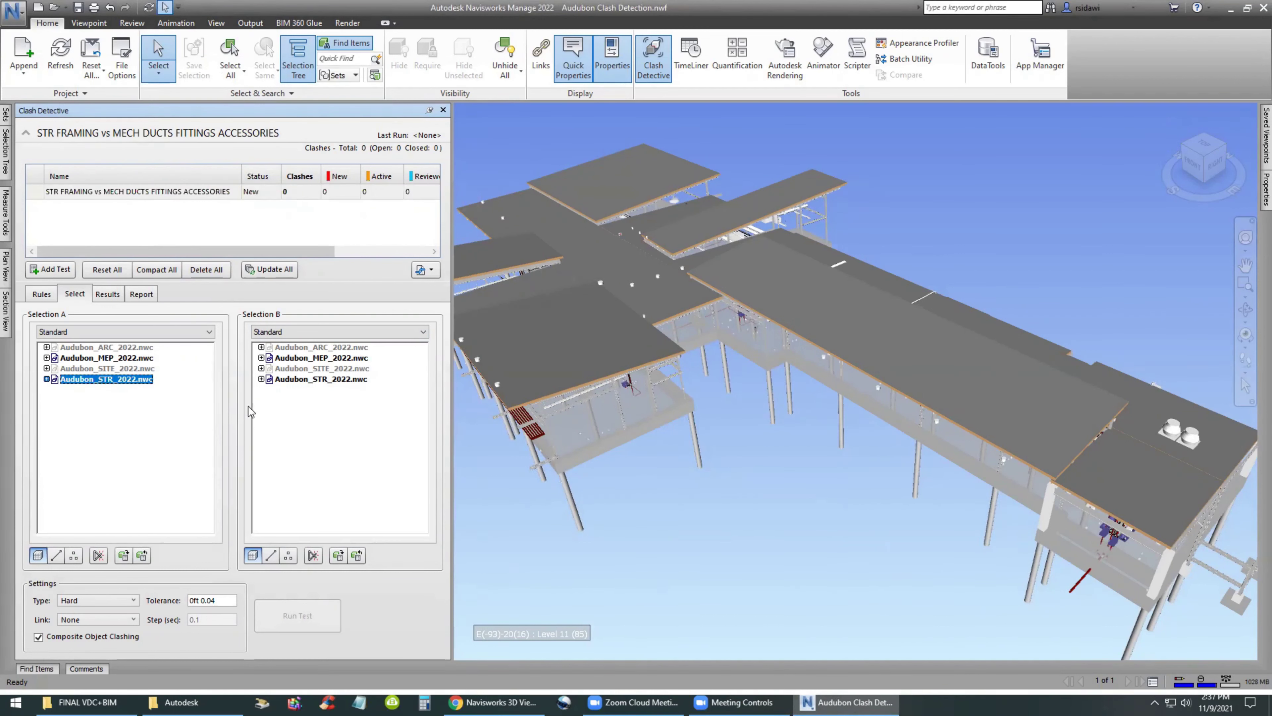
left_click(324, 357)
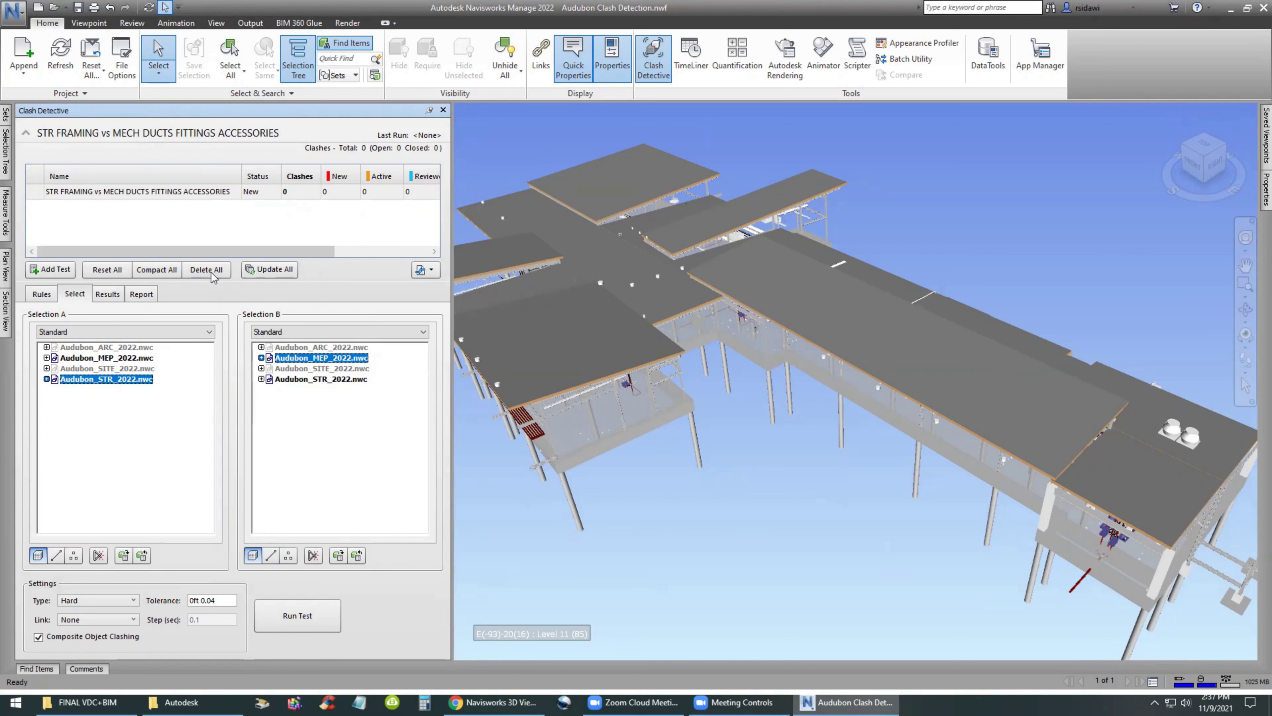
Step: Save the project and auto-hide the Clash Detective panel
left_click(13, 12)
left_click(37, 103)
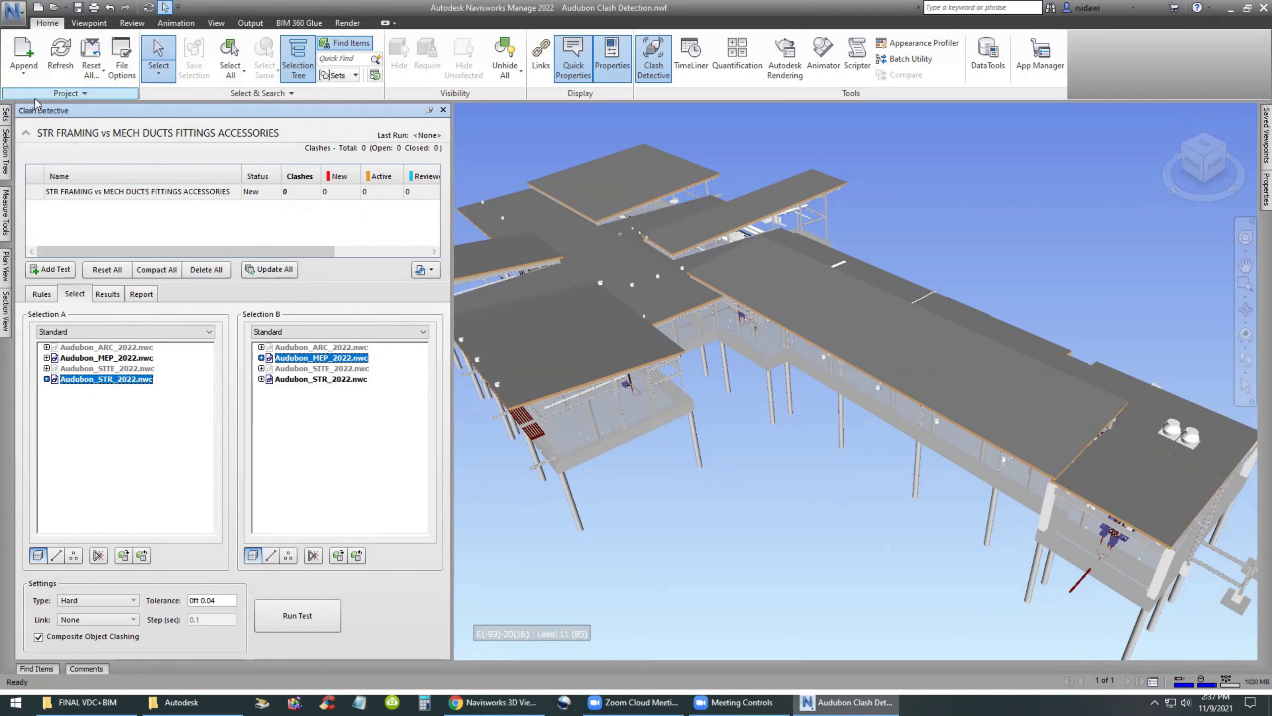
left_click(429, 110)
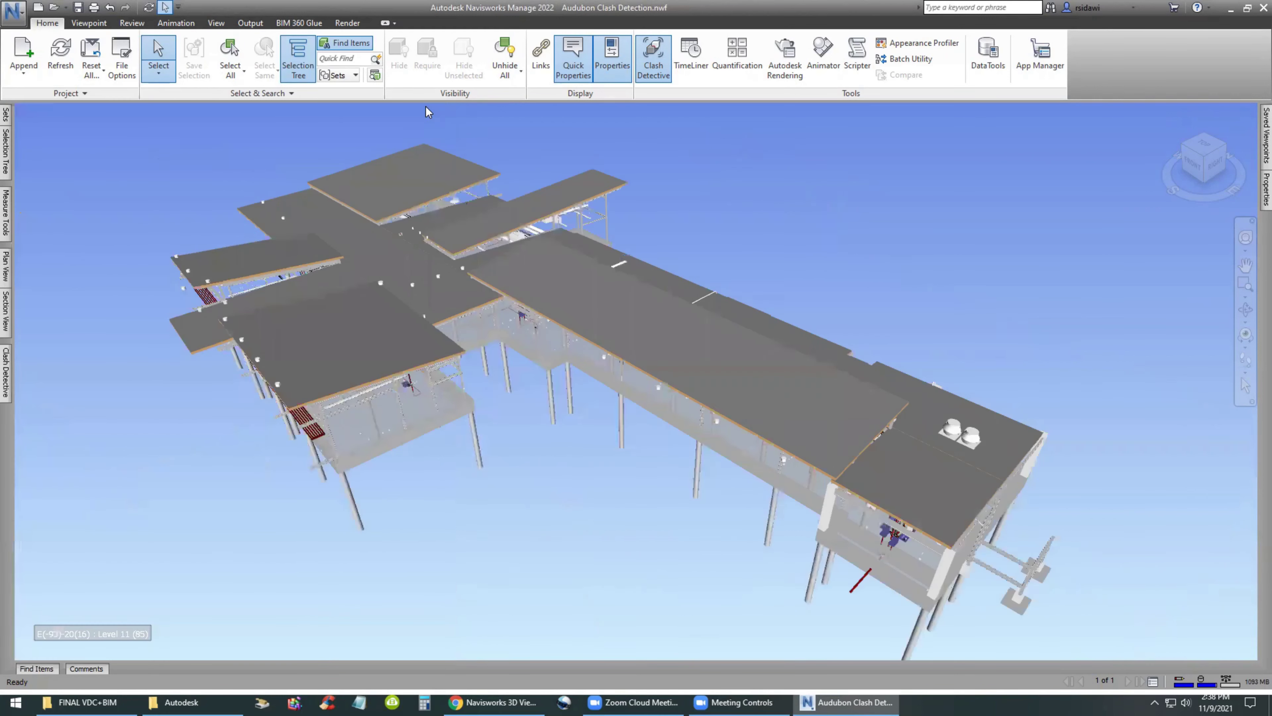
Step: Open Find Items, auto-hide it, and scope the search to Audubon_STR_2022.nwc
left_click(345, 44)
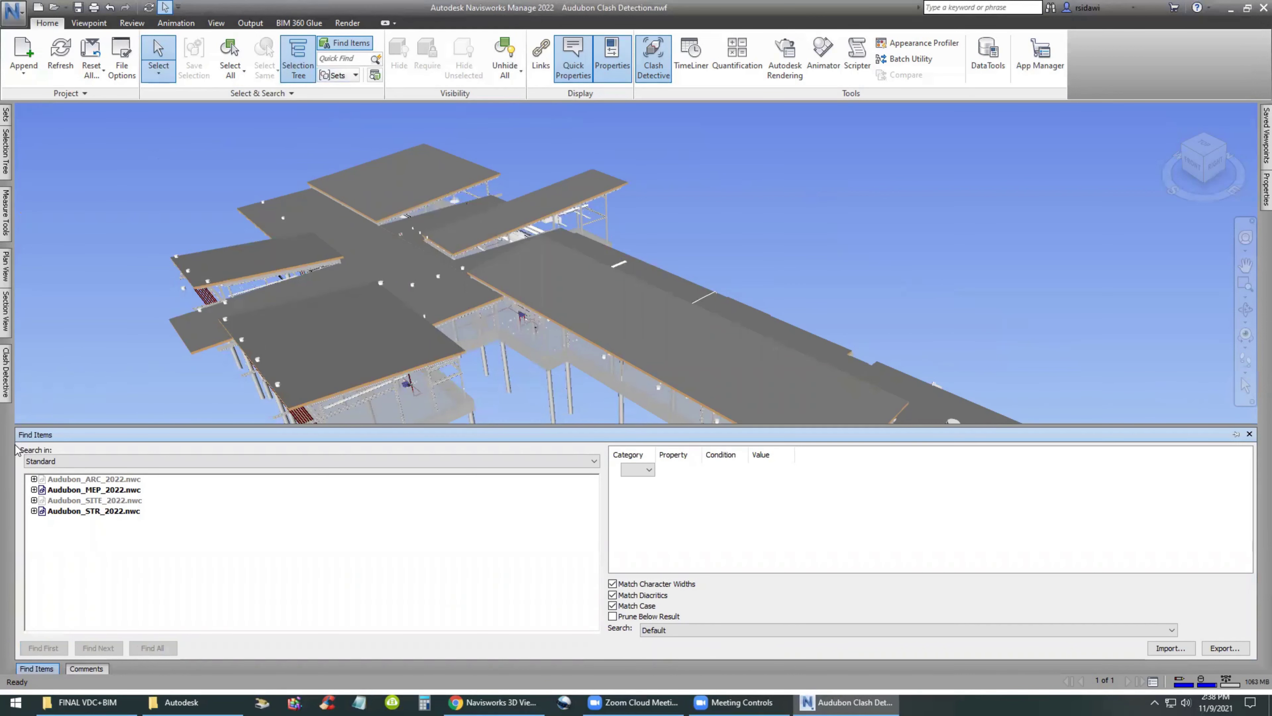
left_click(33, 443)
left_click(1236, 434)
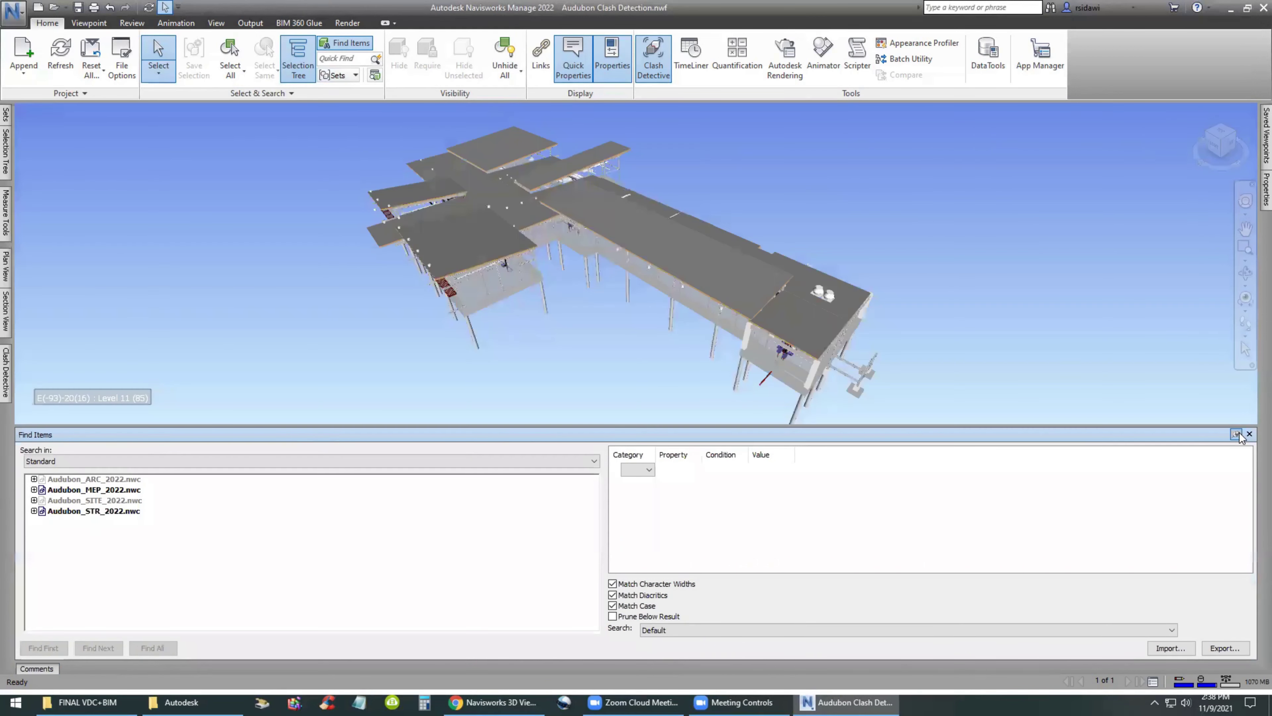
left_click(699, 507)
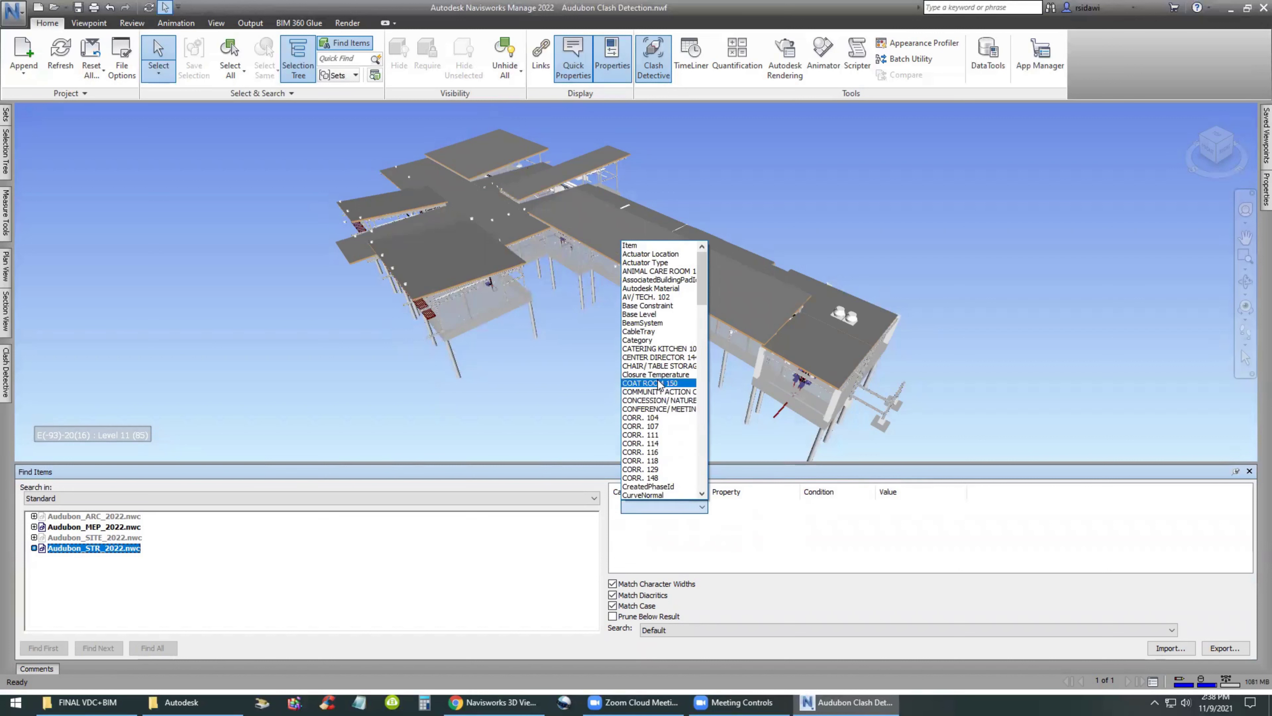
Step: Set the search condition to Category Name = Structural Framing
left_click(650, 341)
left_click(773, 509)
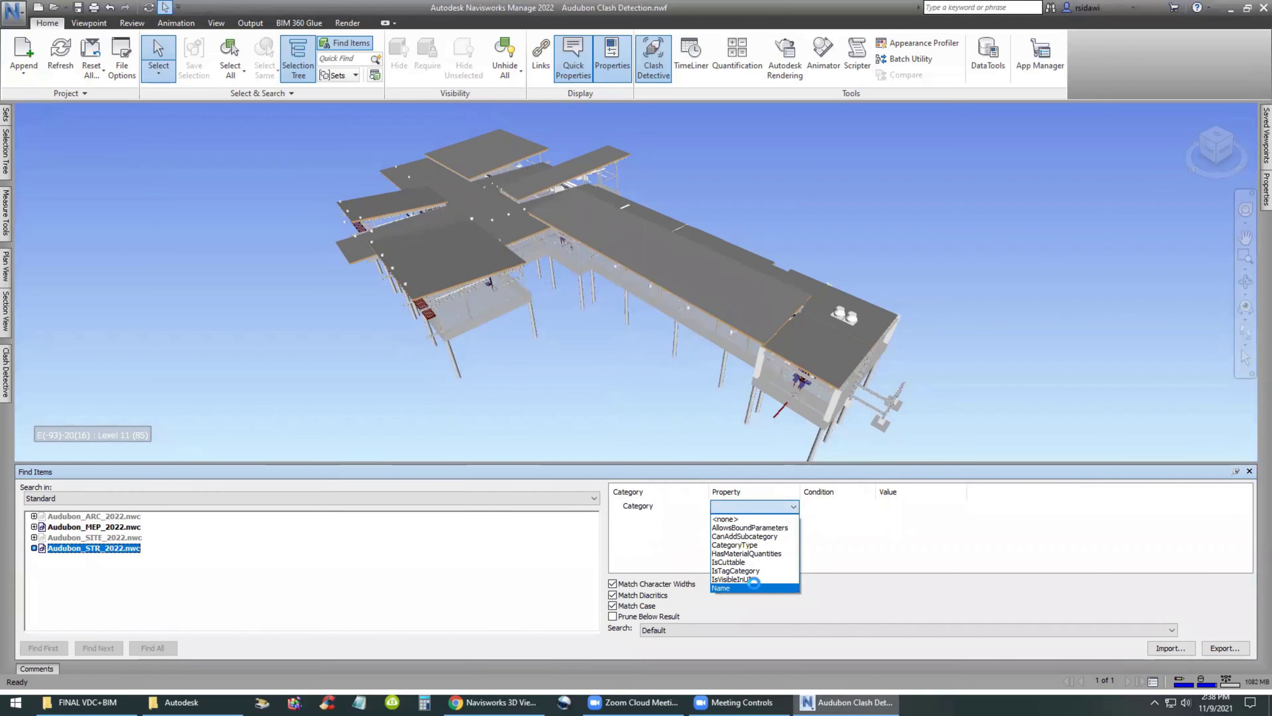
left_click(758, 588)
left_click(853, 507)
left_click(858, 519)
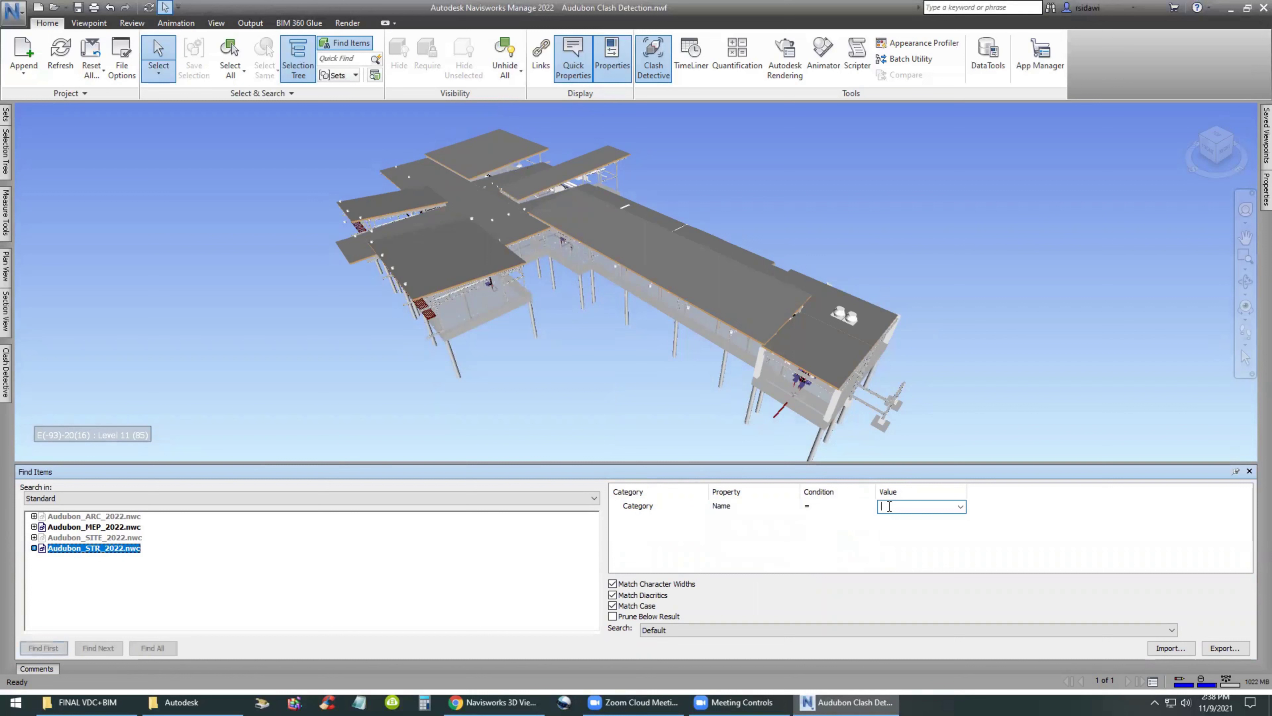
left_click(961, 508)
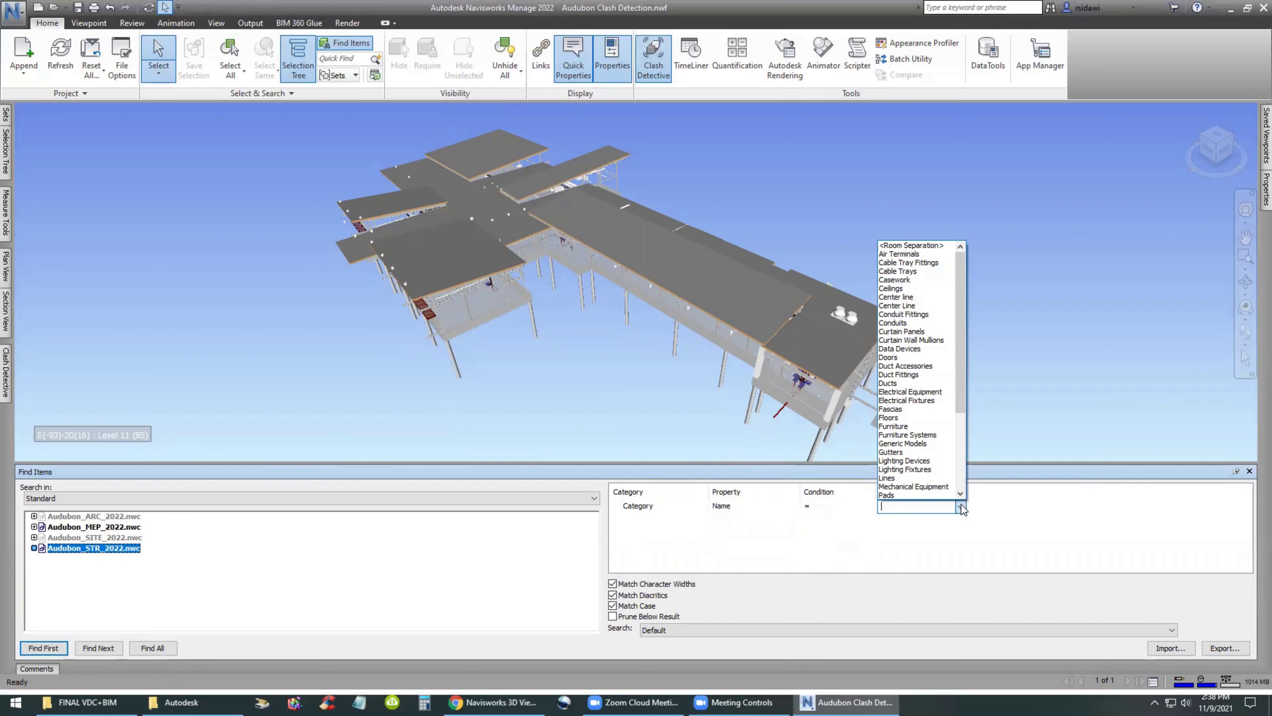
scroll(933, 491, "down", 5)
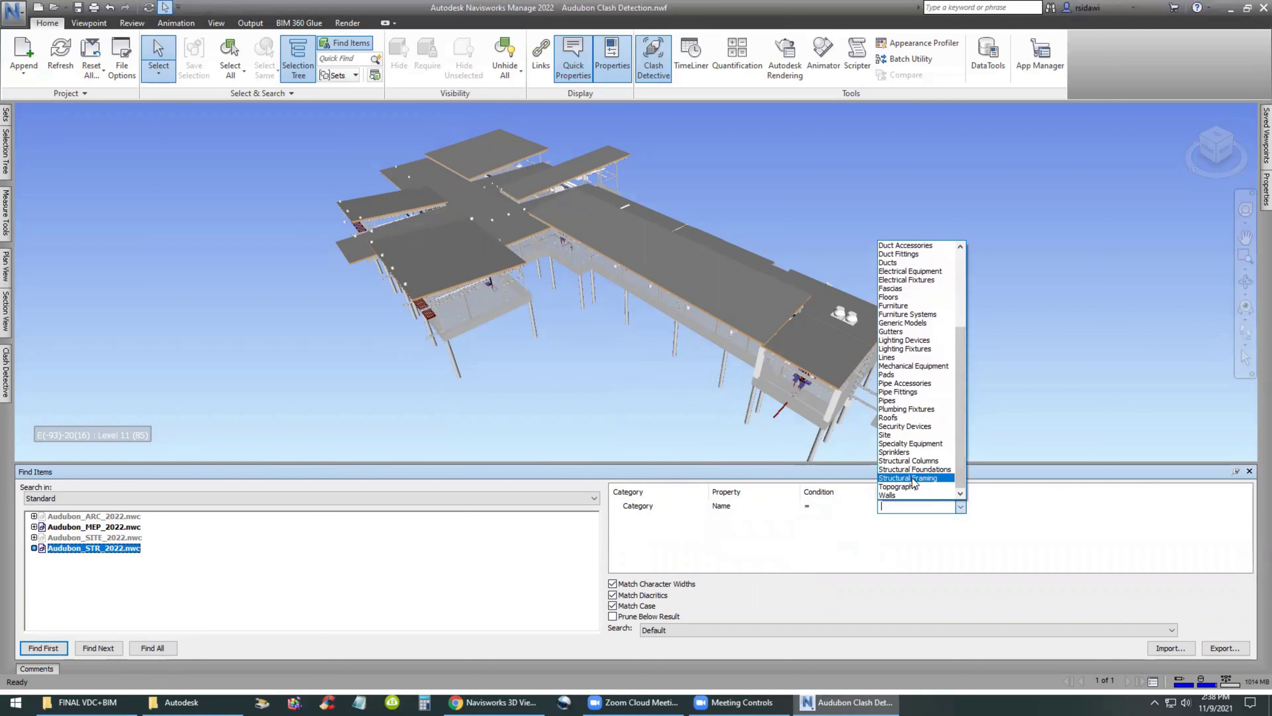
left_click(917, 477)
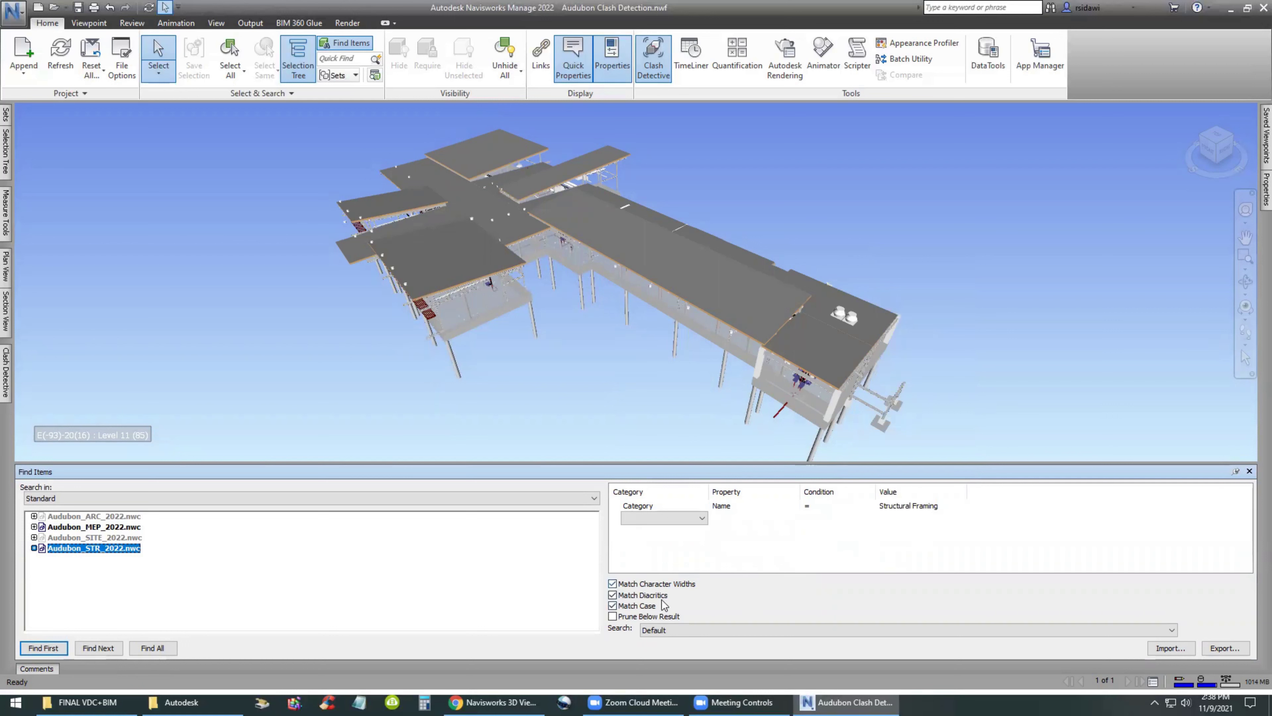
Step: Find all structural framing, then open and pin the Manage Sets panel
left_click(161, 649)
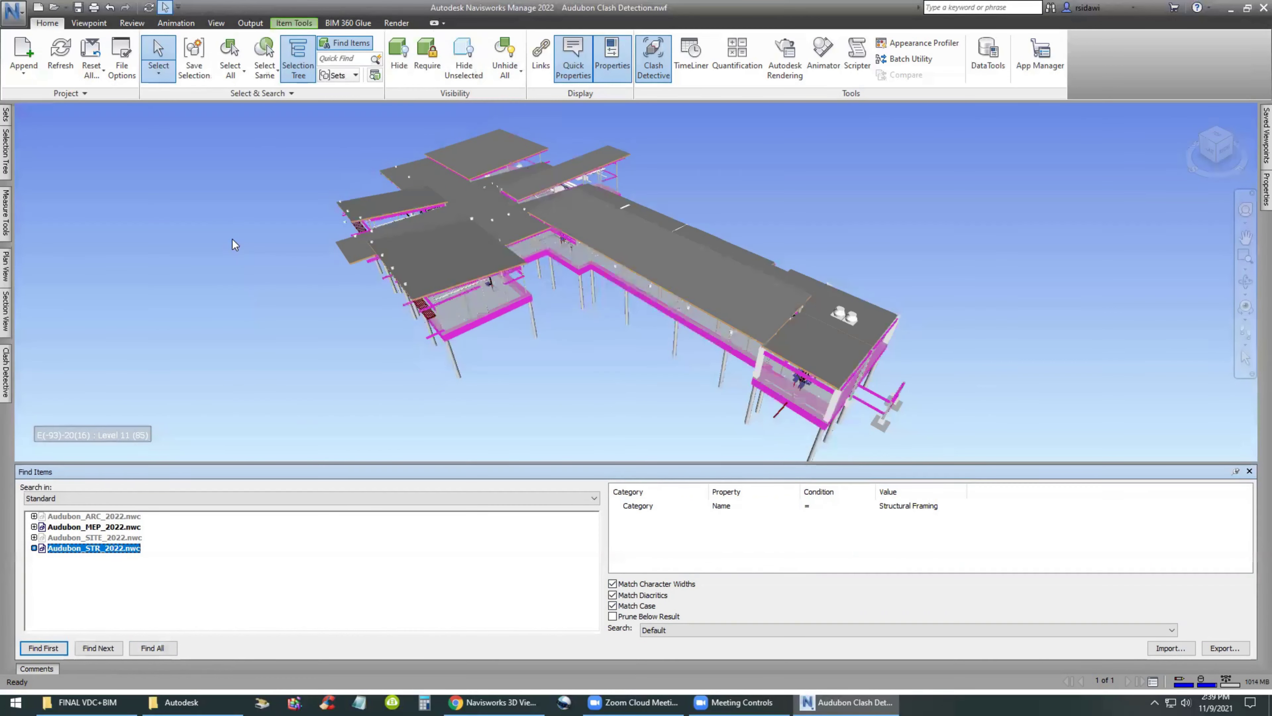
left_click(350, 75)
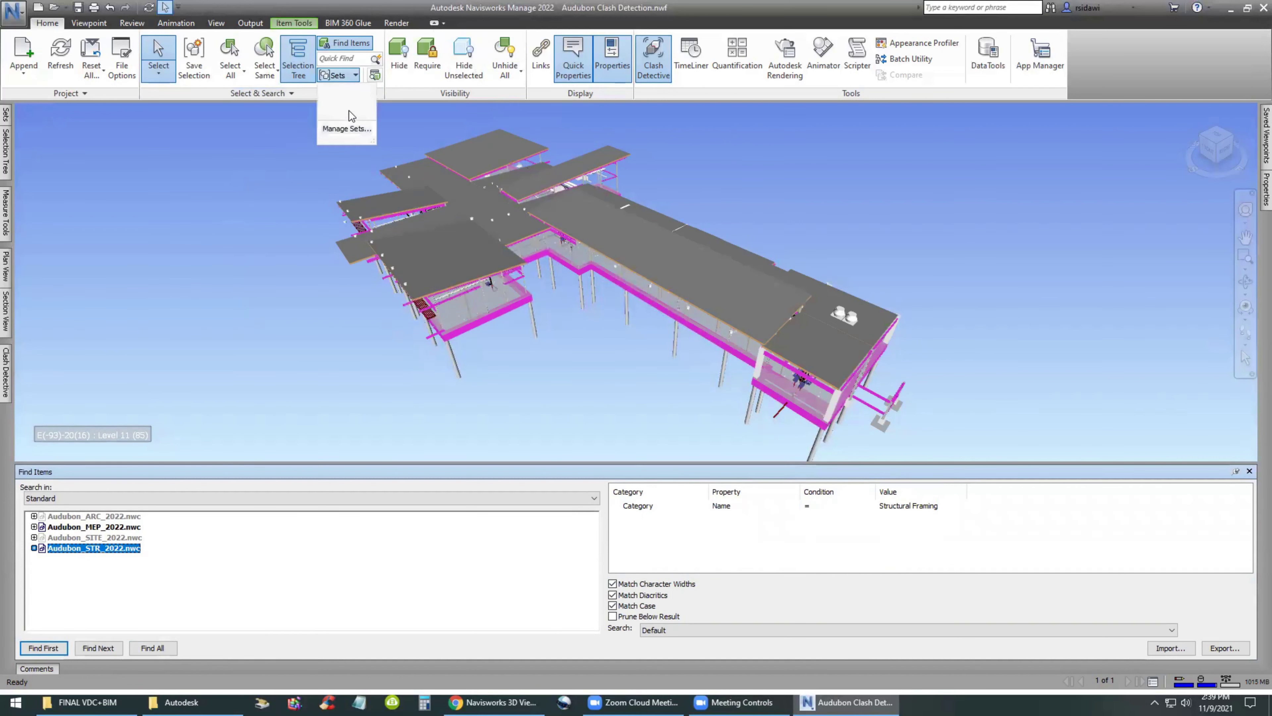
left_click(340, 127)
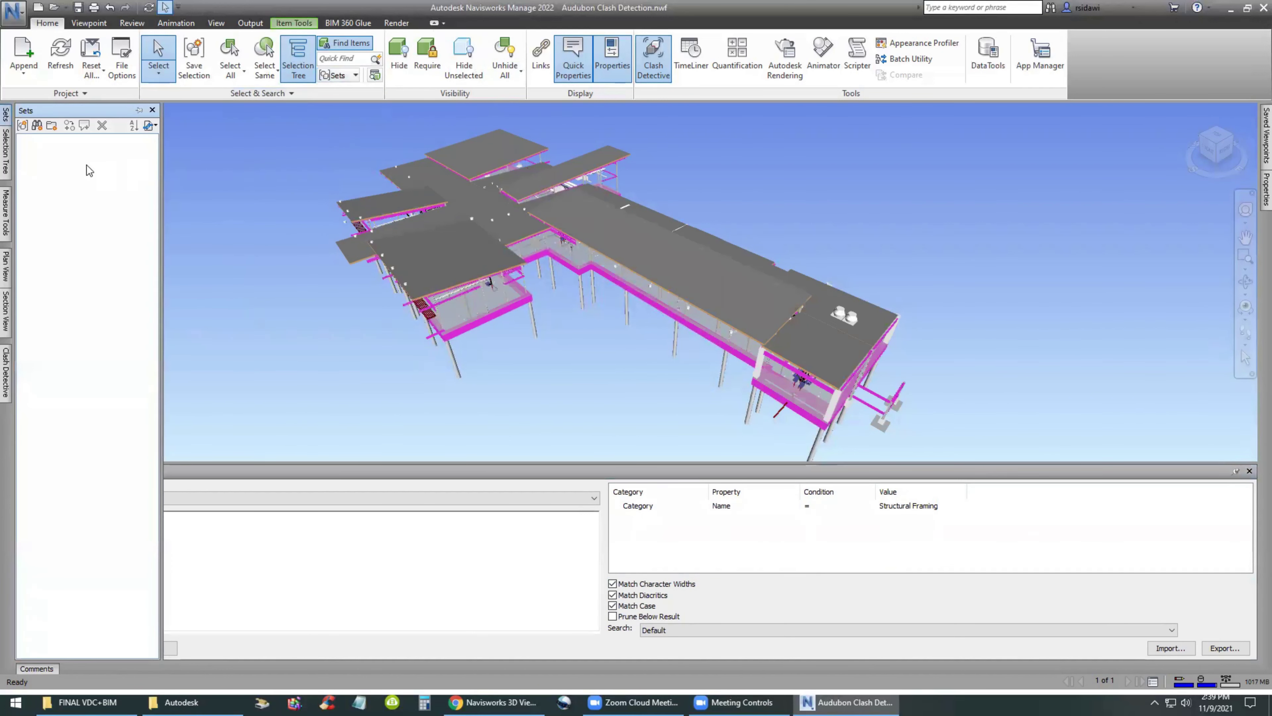
left_click(138, 110)
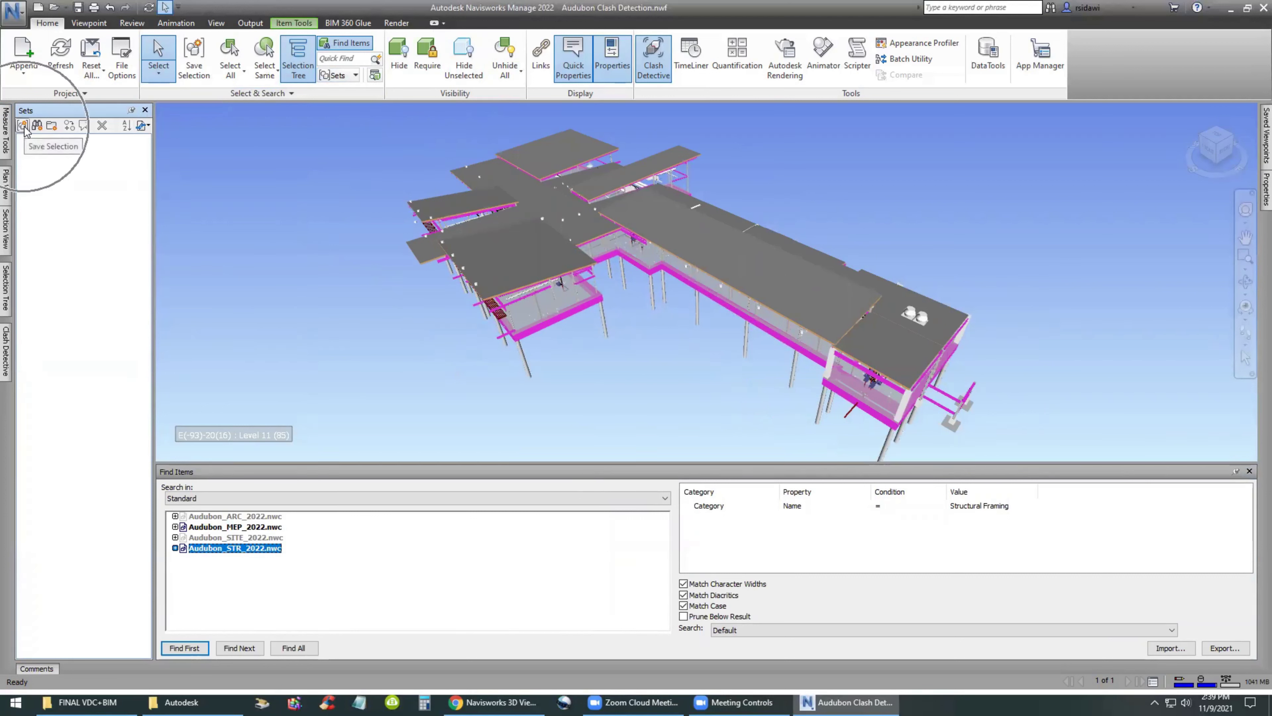
Step: Save the search as a set named STR FRAMING
left_click(36, 127)
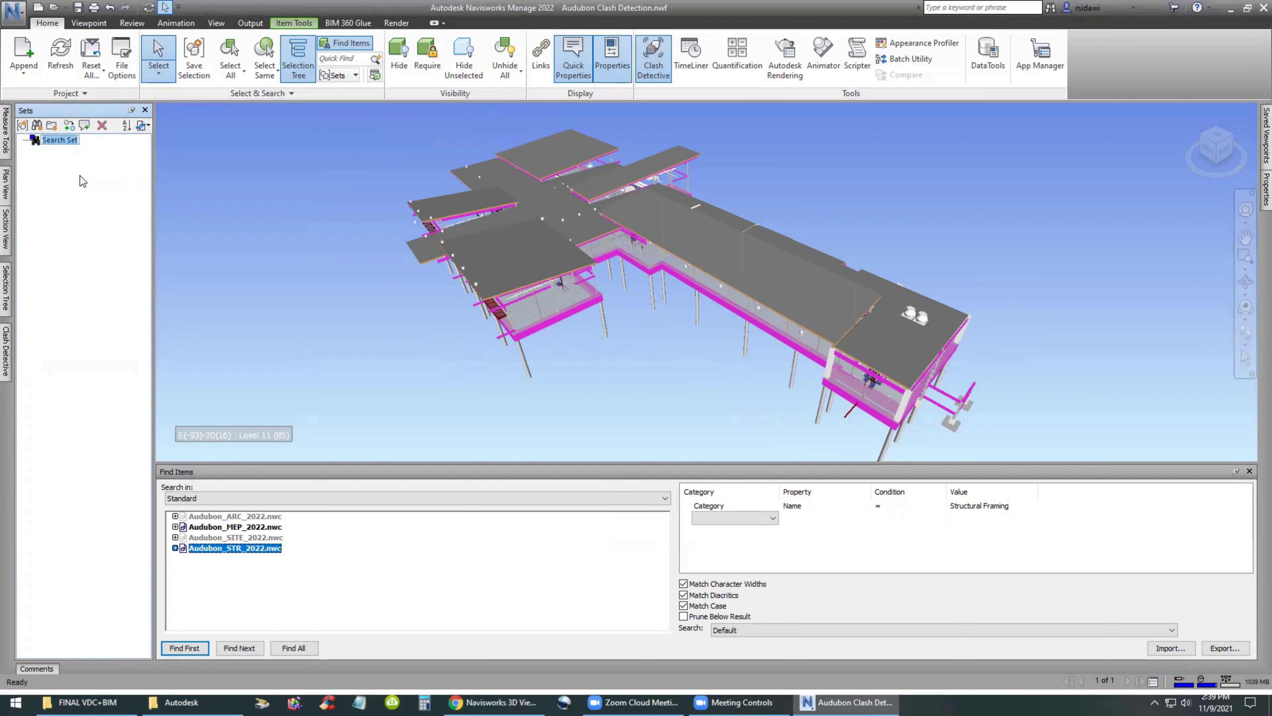
type("str")
key("BackSpace")
key("BackSpace")
key("BackSpace")
type("STR FRAMI")
key("Return")
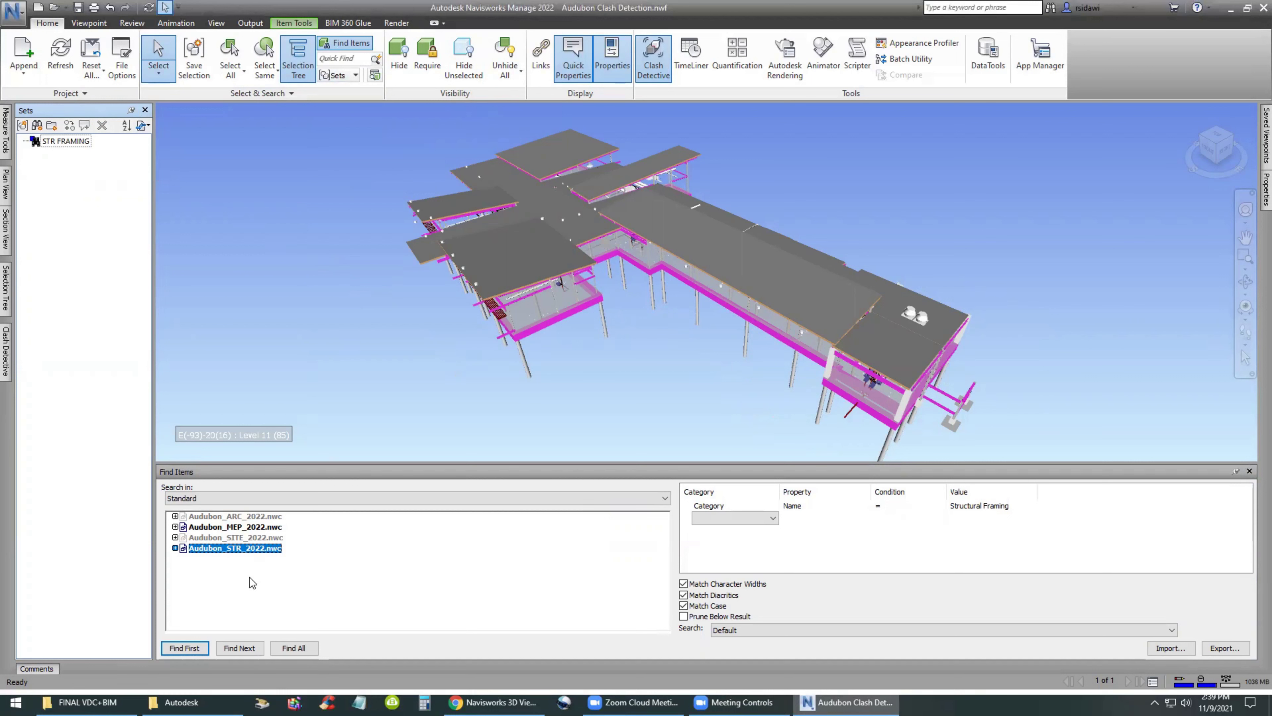
Step: Scope the search to the MEP model and set the first condition's value to Ducts
left_click(251, 527)
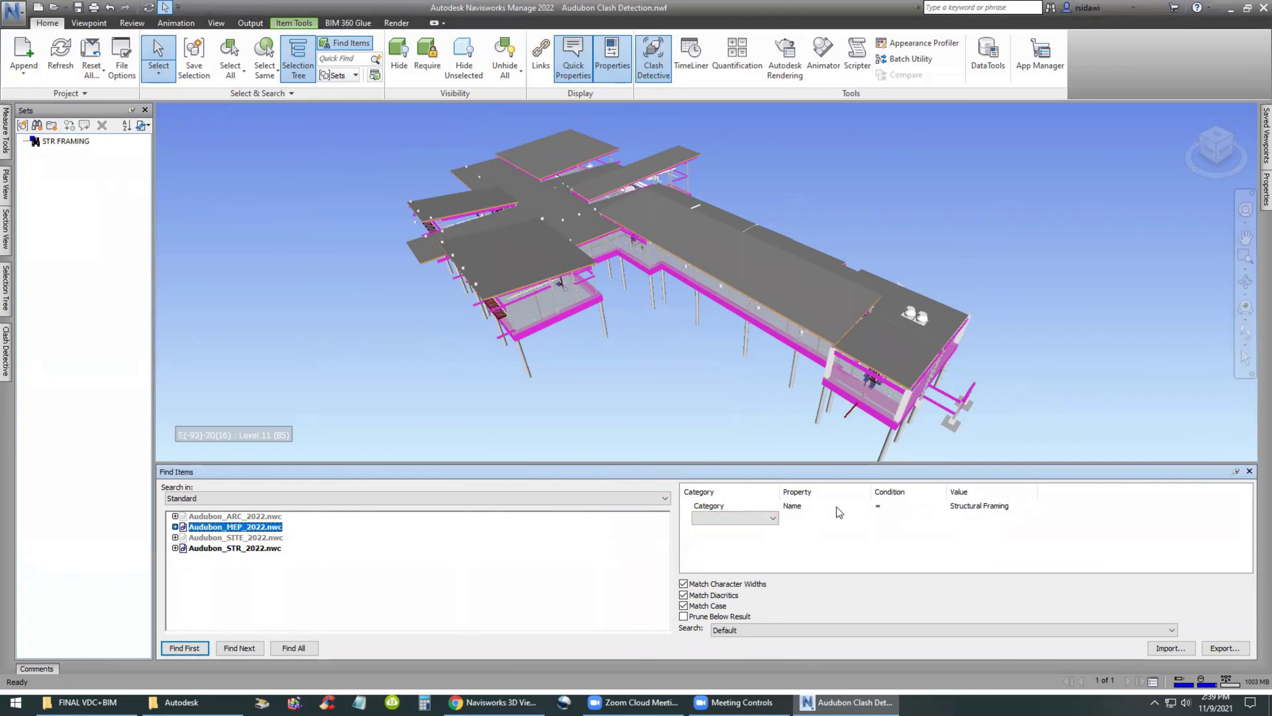
left_click(999, 506)
left_click(1032, 506)
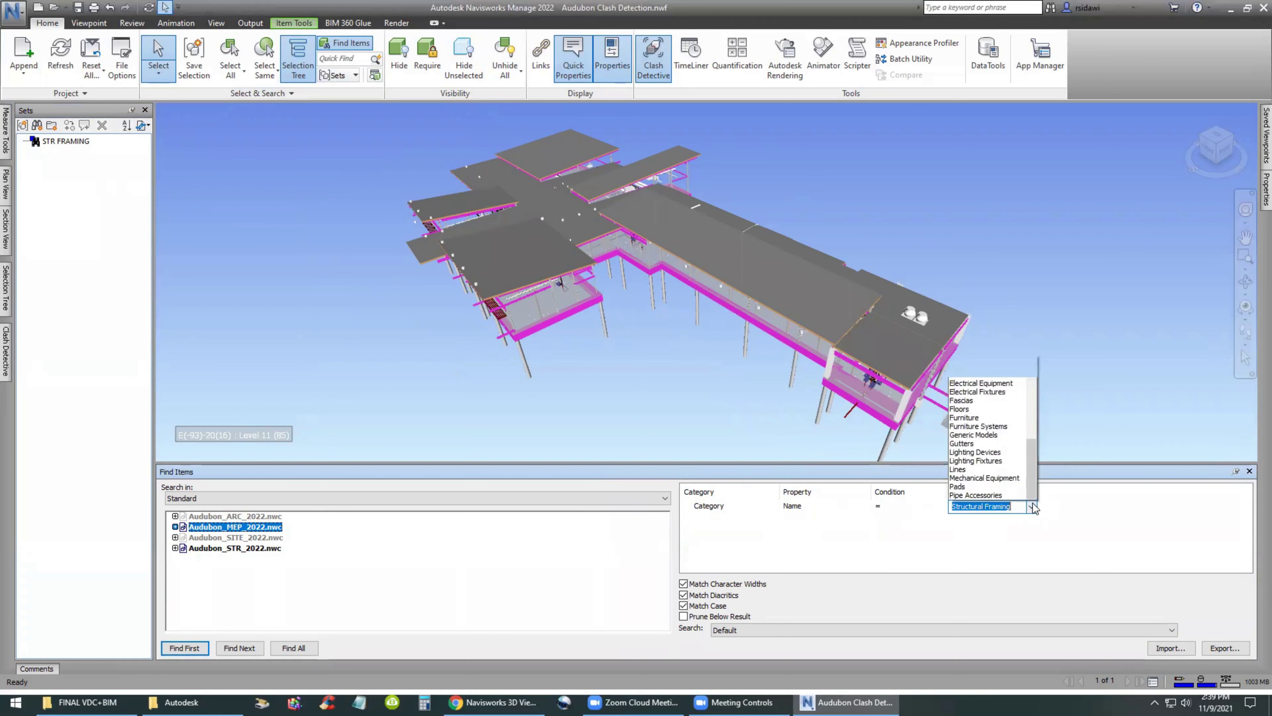
left_click_drag(1033, 480, 1077, 346)
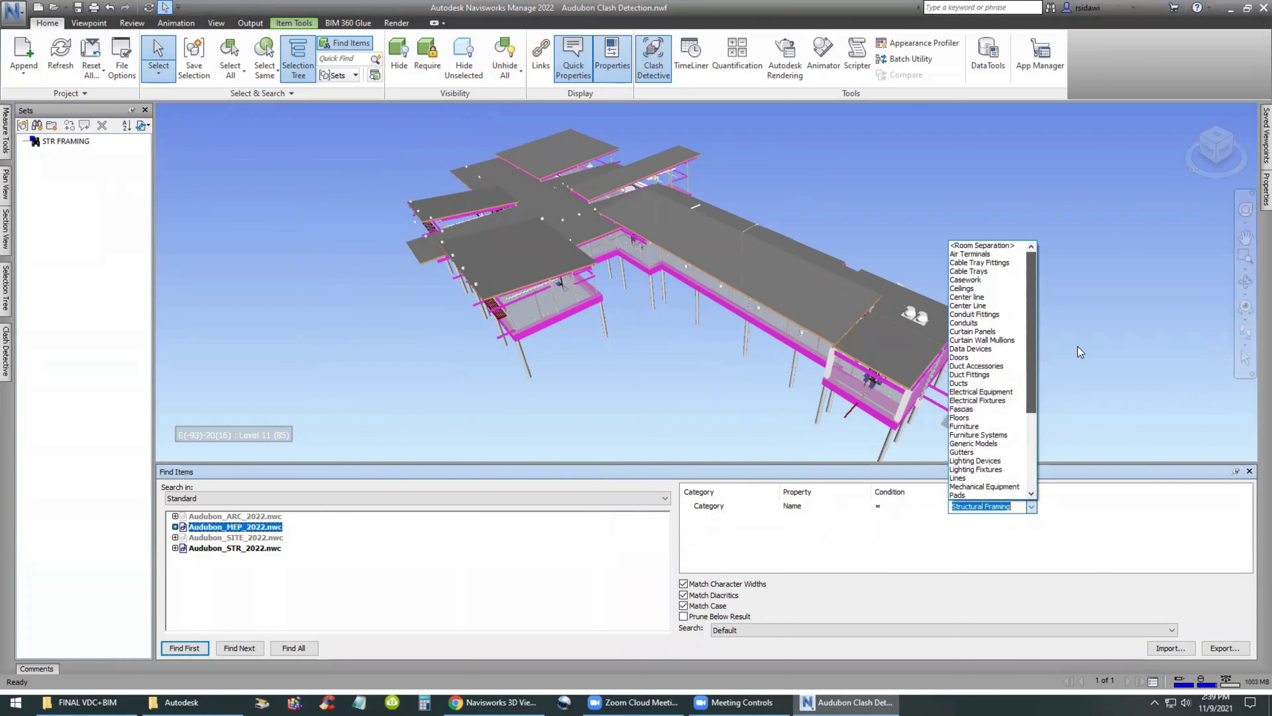
left_click(964, 384)
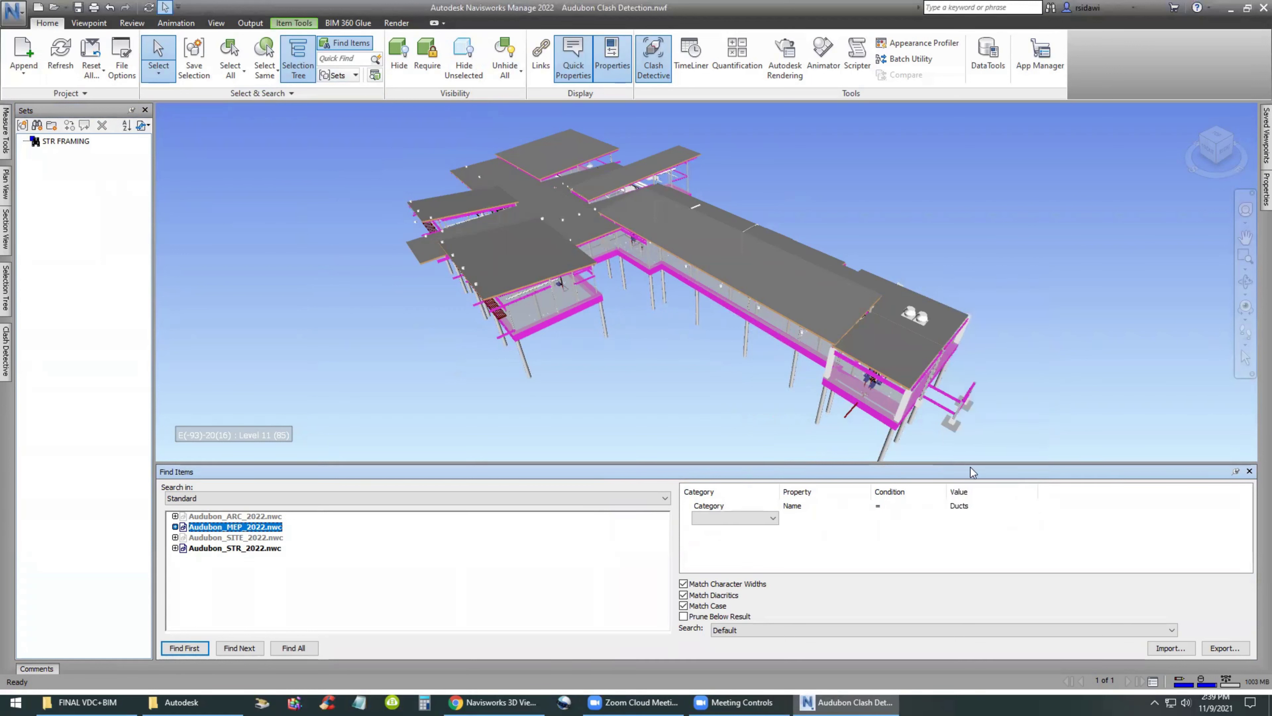
Step: Add a second condition, Category Name = Duct Fittings
left_click(773, 519)
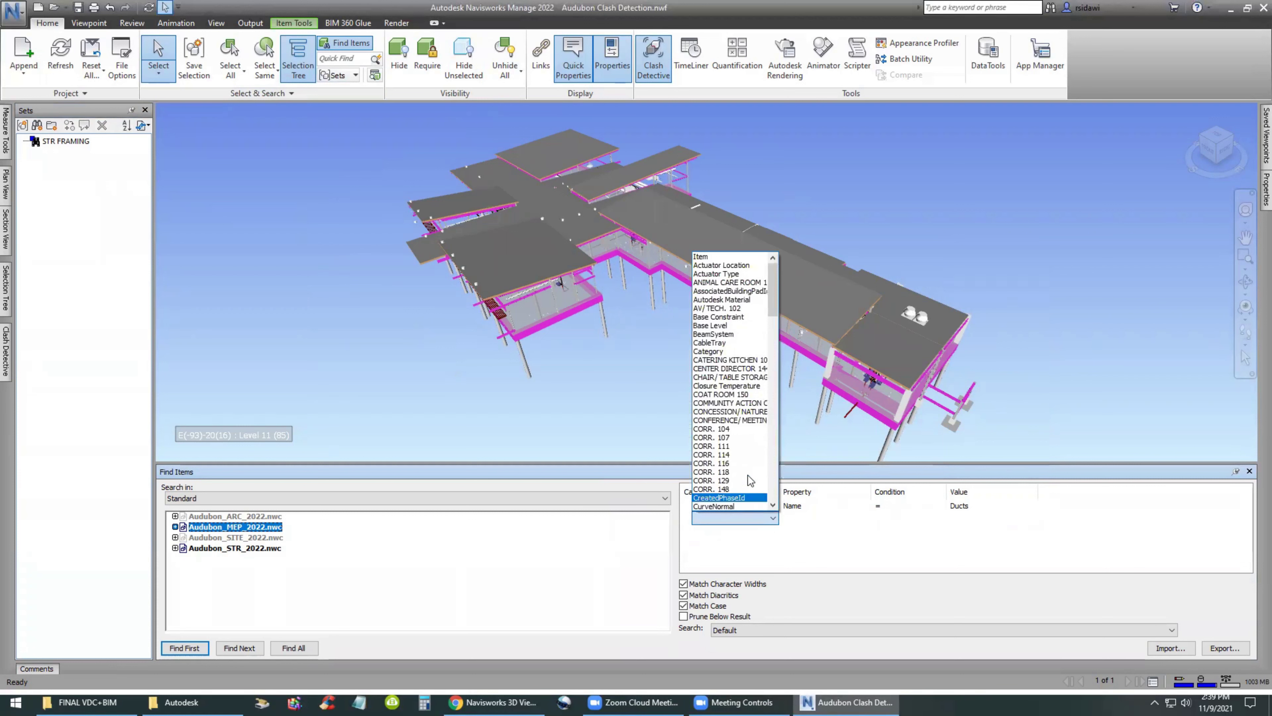
left_click(711, 351)
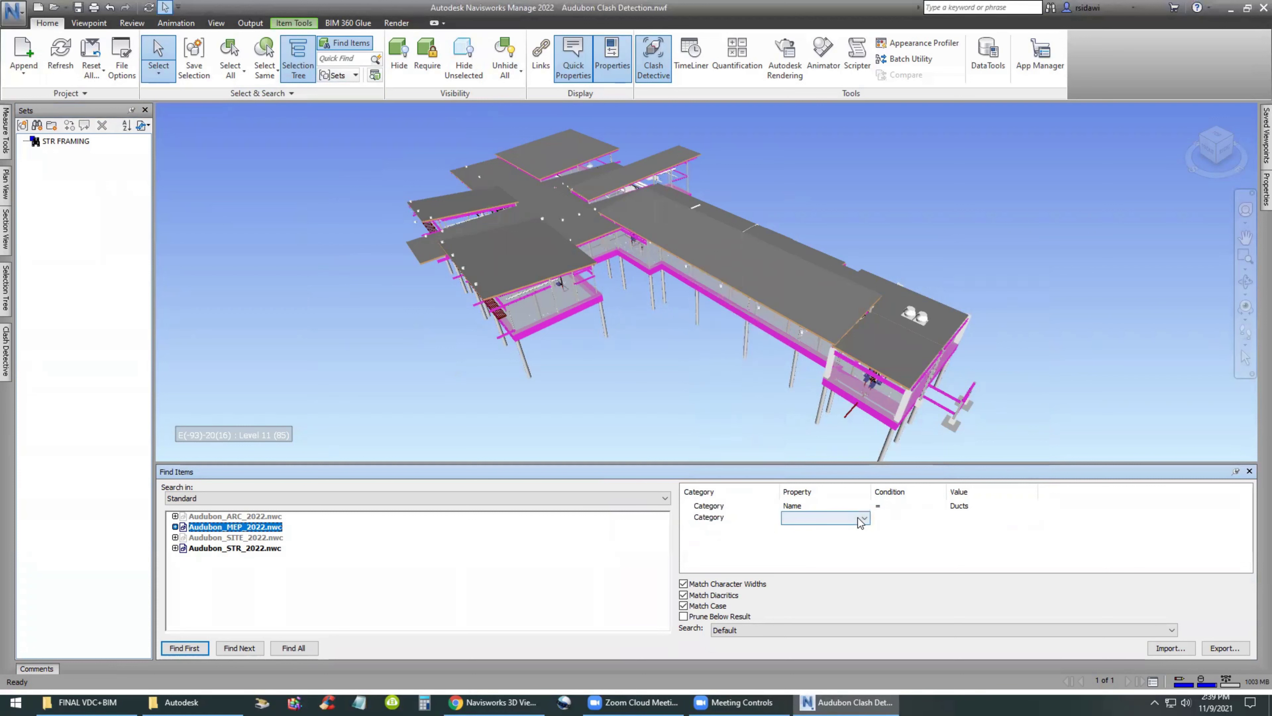
left_click(814, 518)
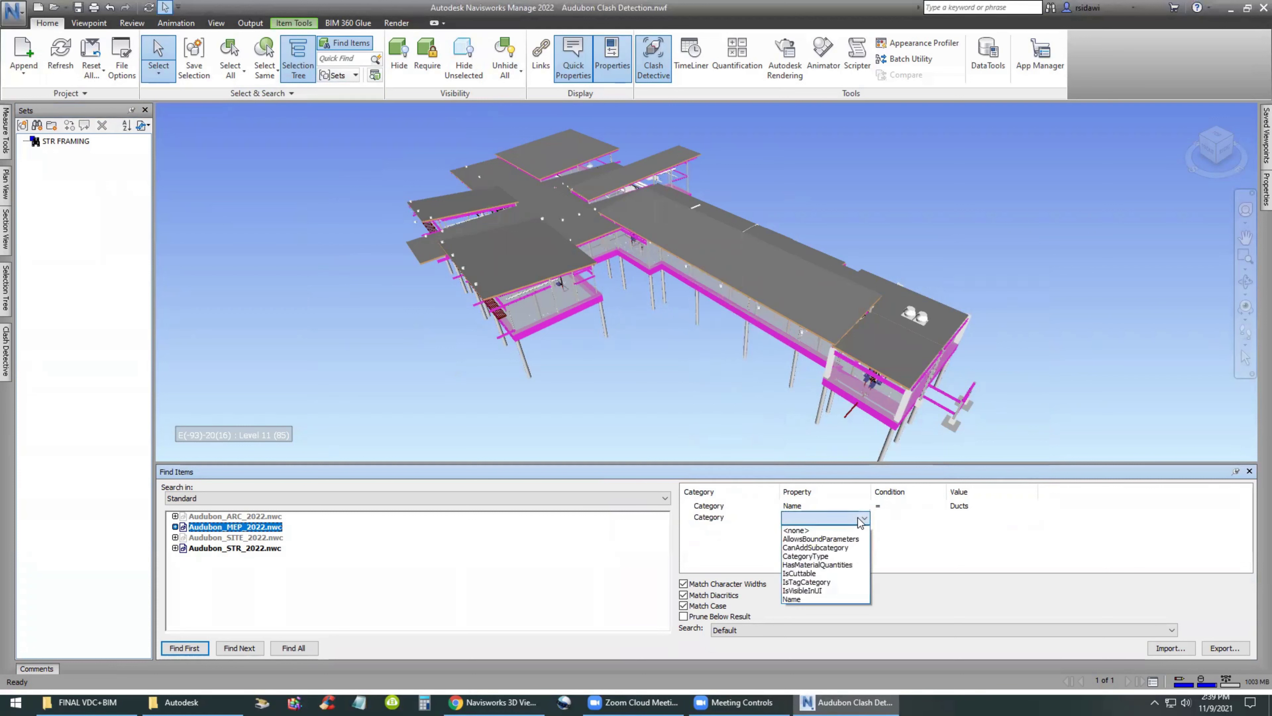
left_click(810, 599)
left_click(938, 516)
left_click(907, 529)
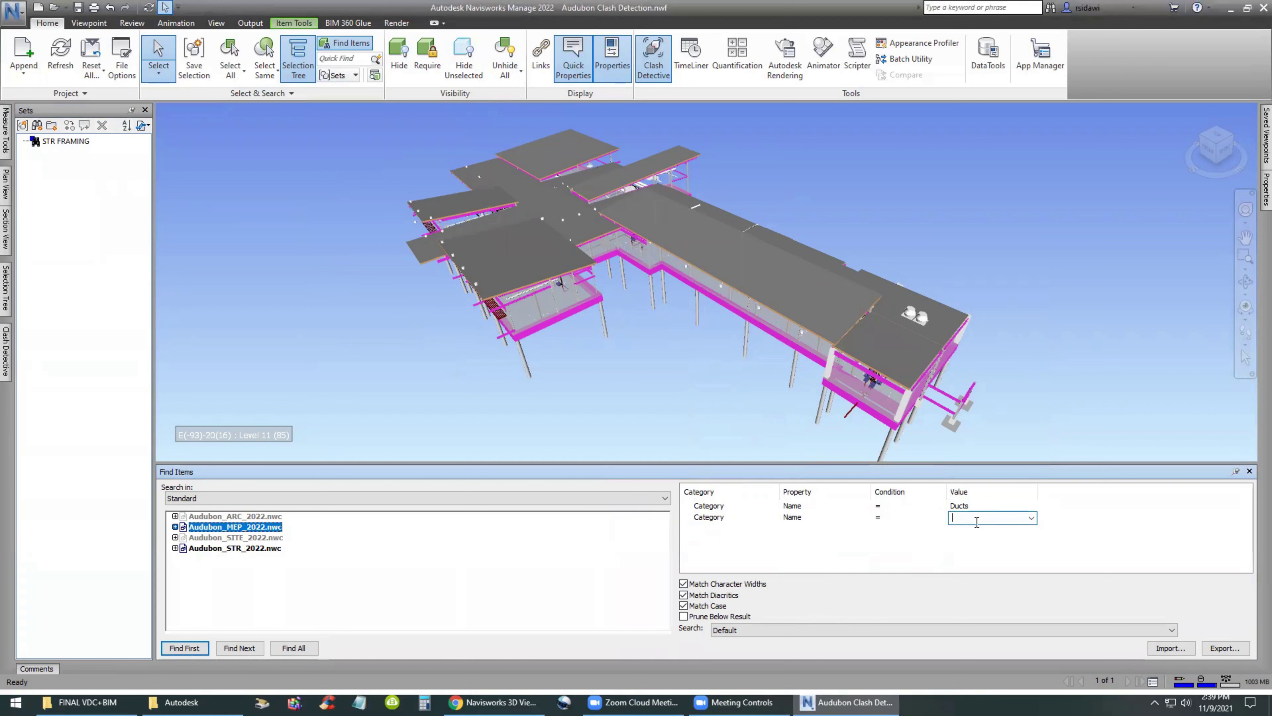
left_click(1031, 518)
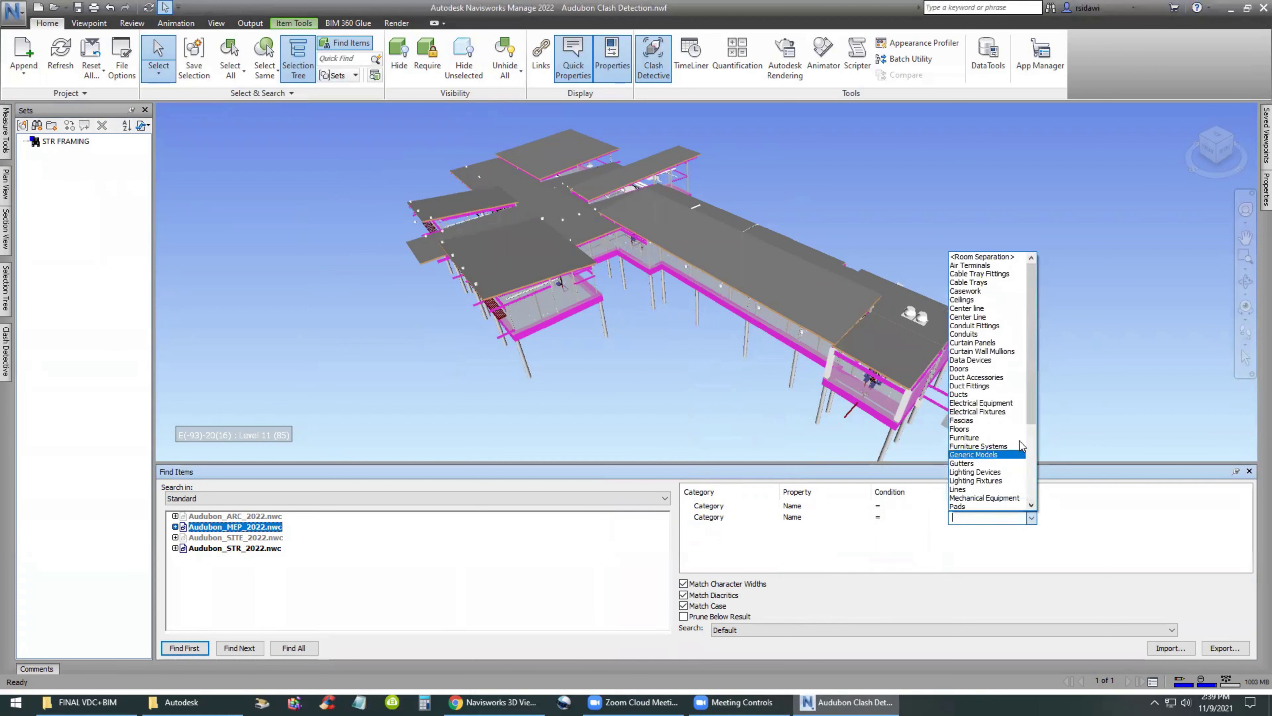
left_click(997, 386)
Step: Add a third condition, Category Name = Duct Accessories
left_click(773, 530)
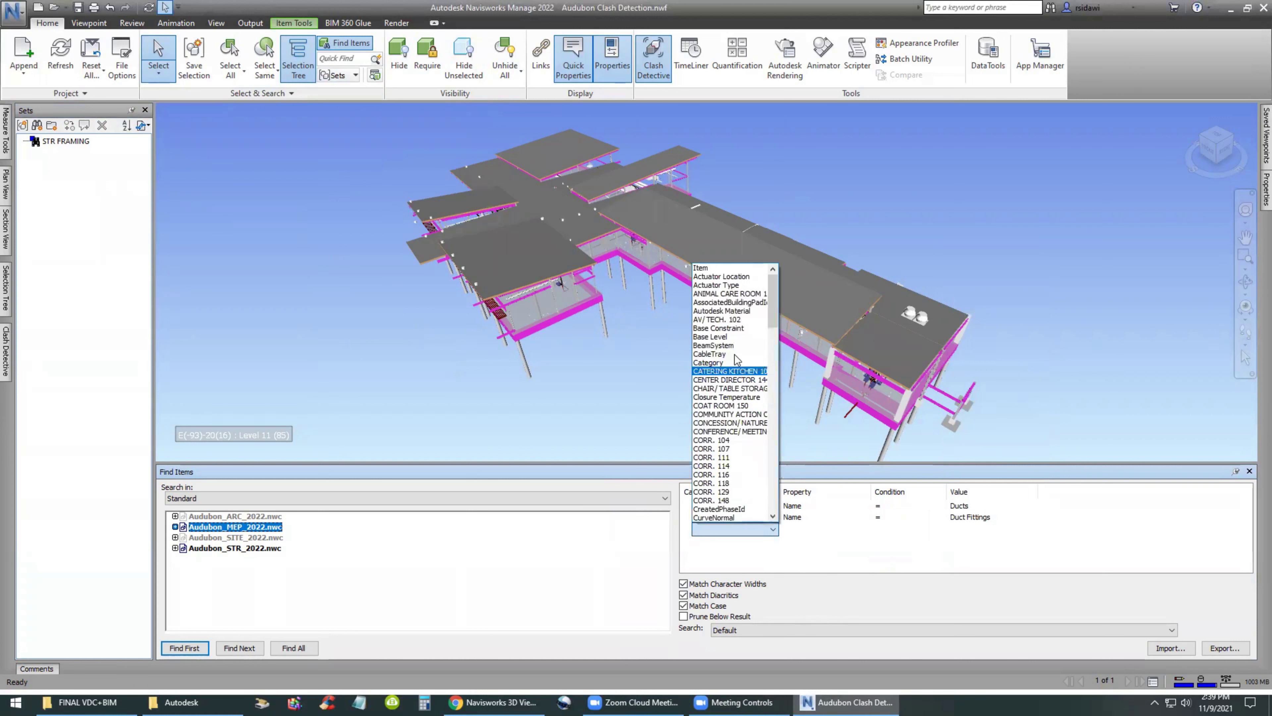
left_click(728, 362)
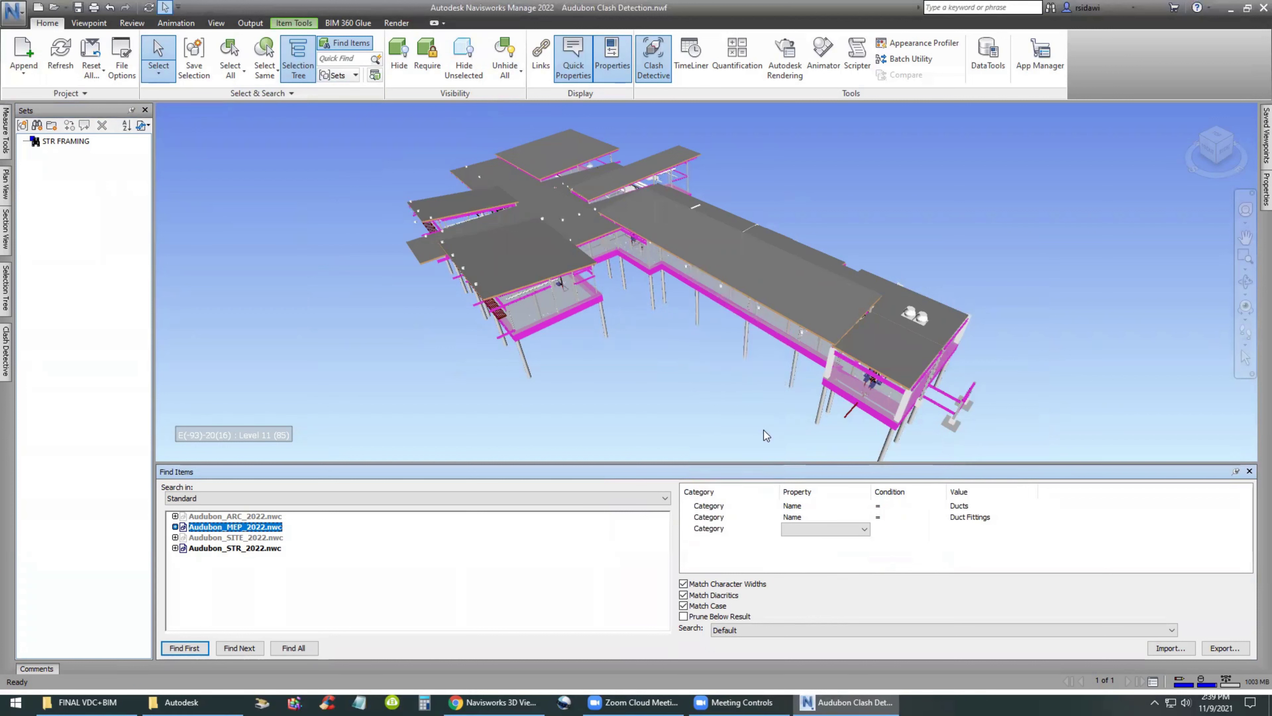
left_click(863, 530)
left_click(826, 610)
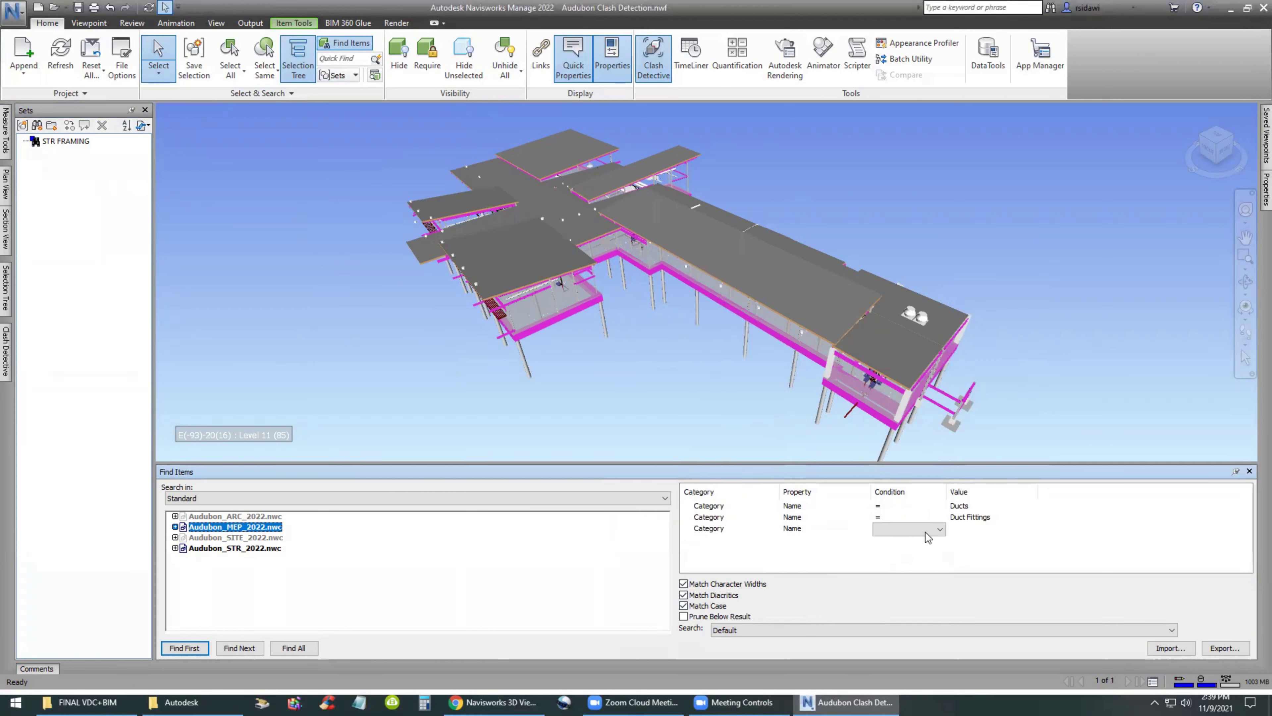
left_click(925, 532)
left_click(897, 541)
left_click(1001, 527)
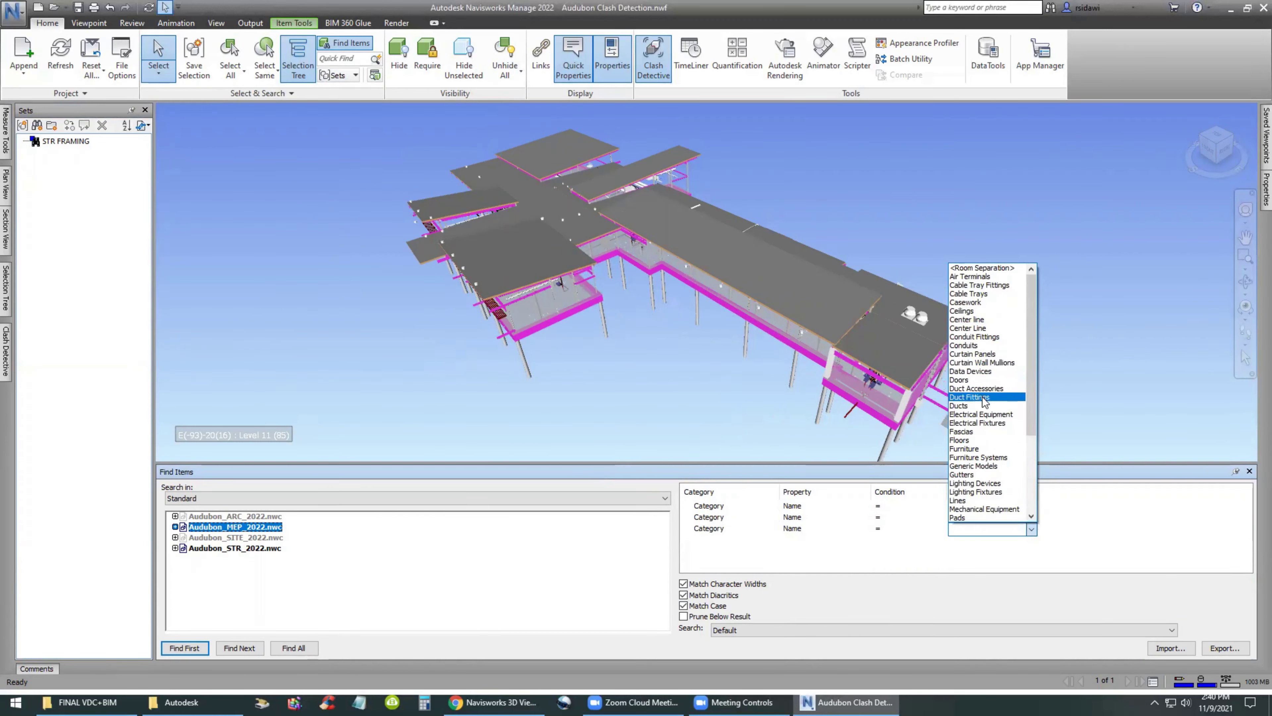
left_click(998, 388)
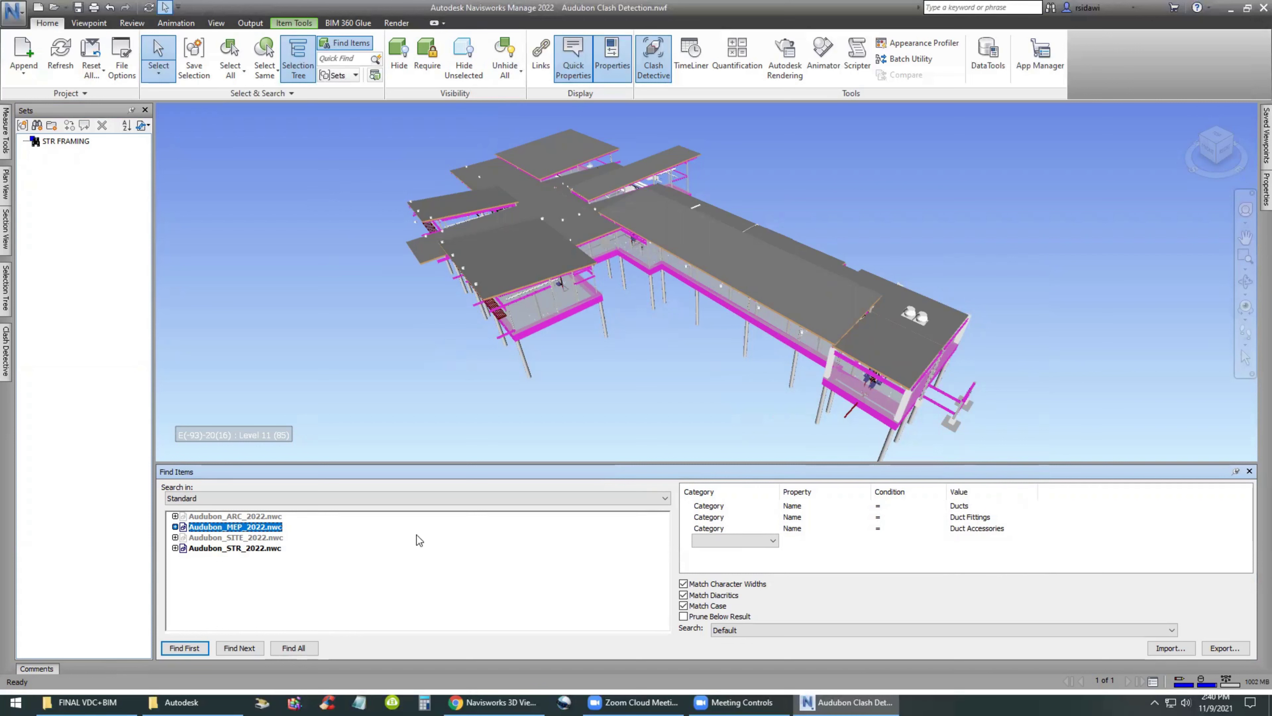
Step: After 'No objects found', make the Duct Fittings and Duct Accessories rows Or conditions
left_click(298, 650)
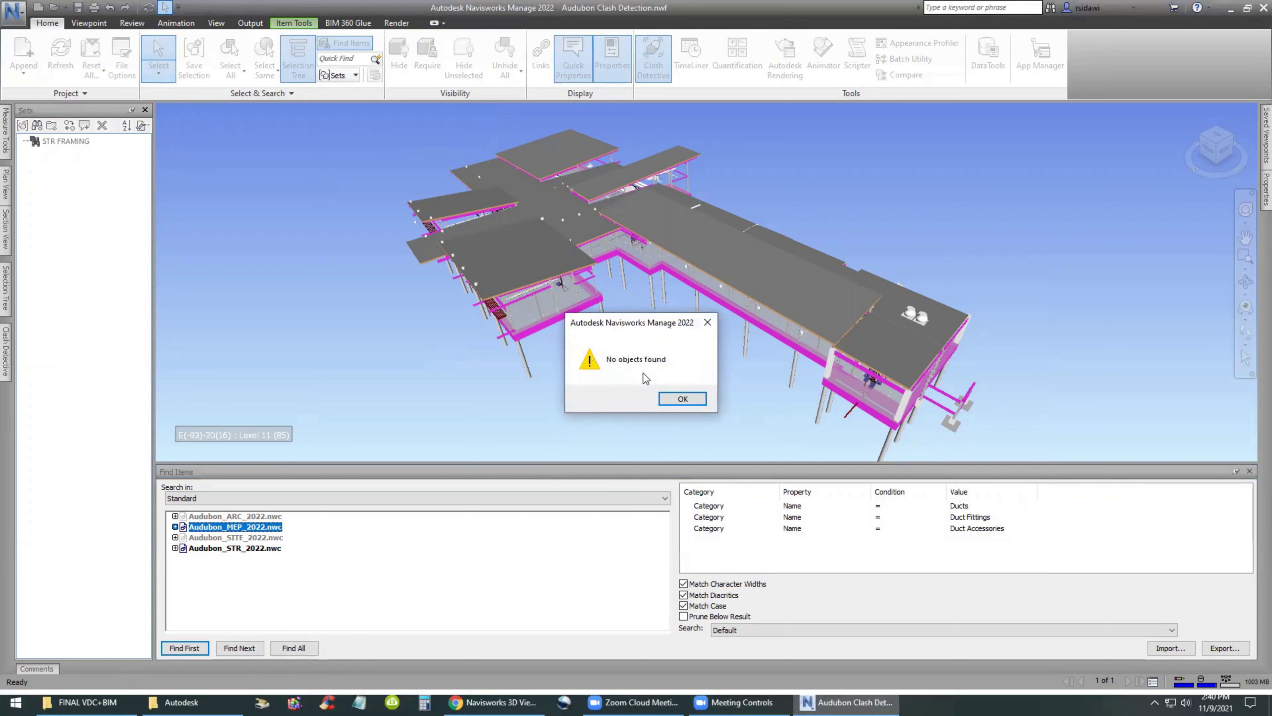
left_click(681, 399)
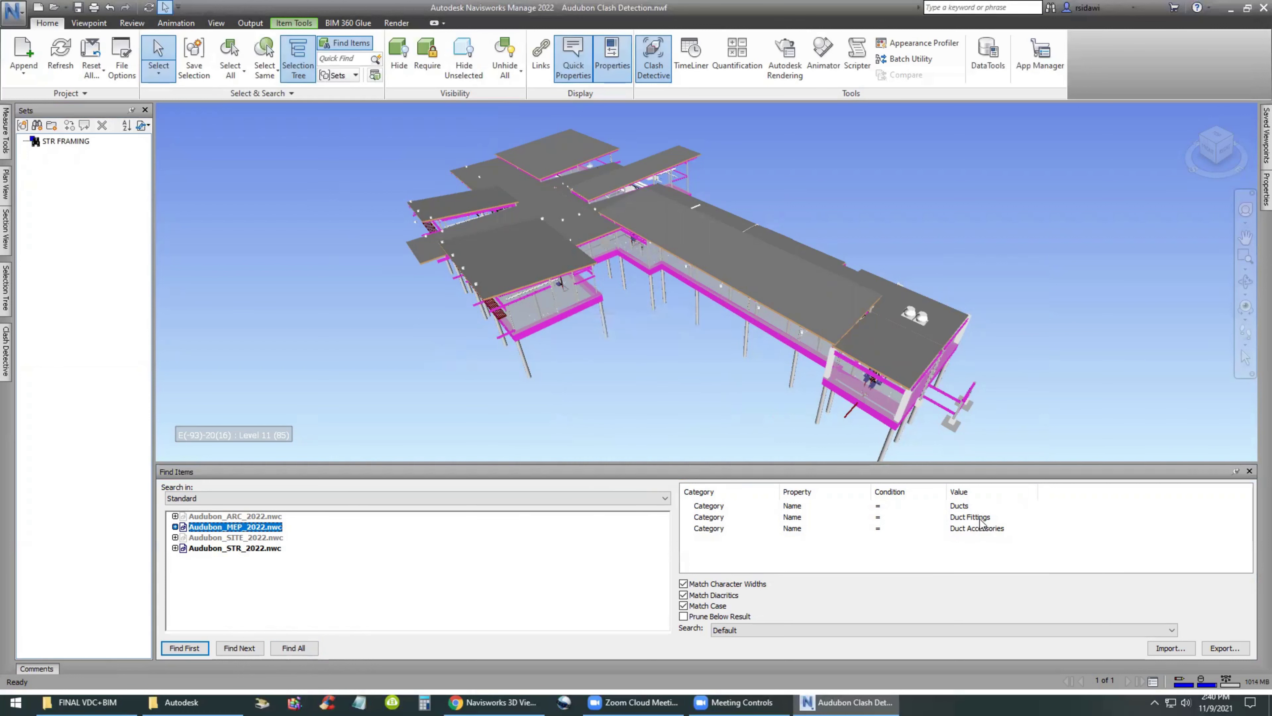
right_click(981, 523)
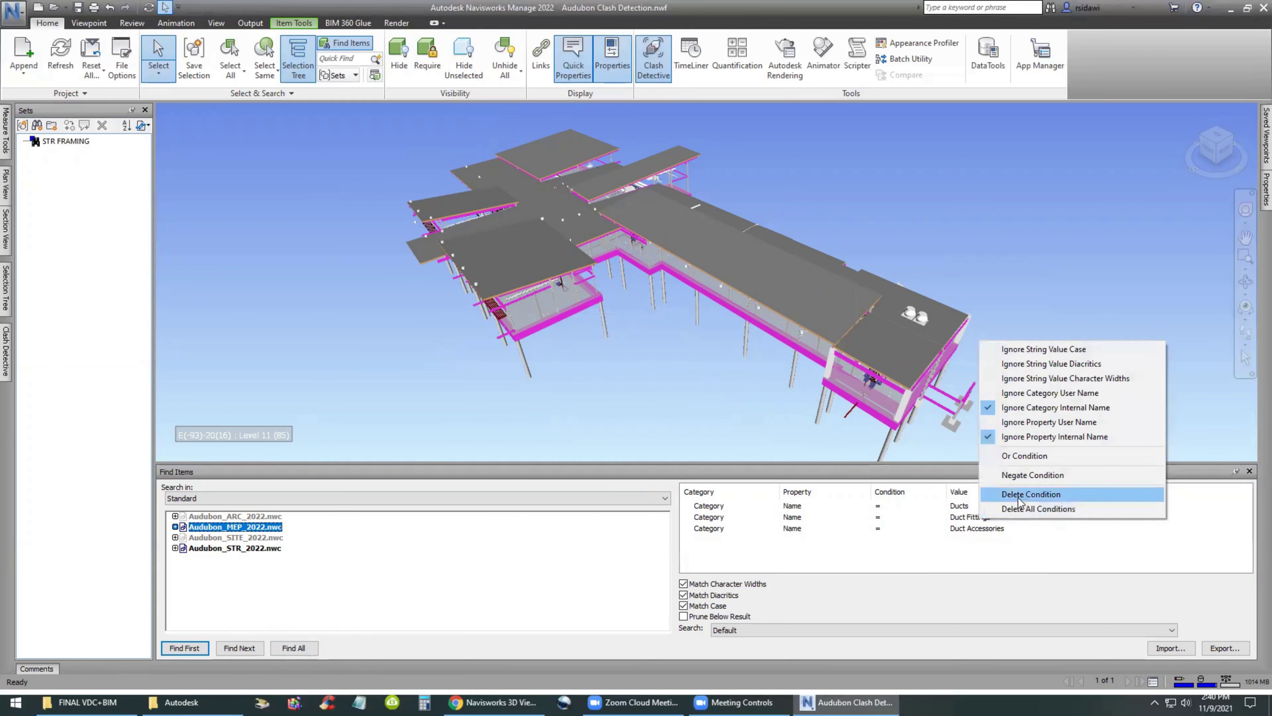
left_click(1020, 454)
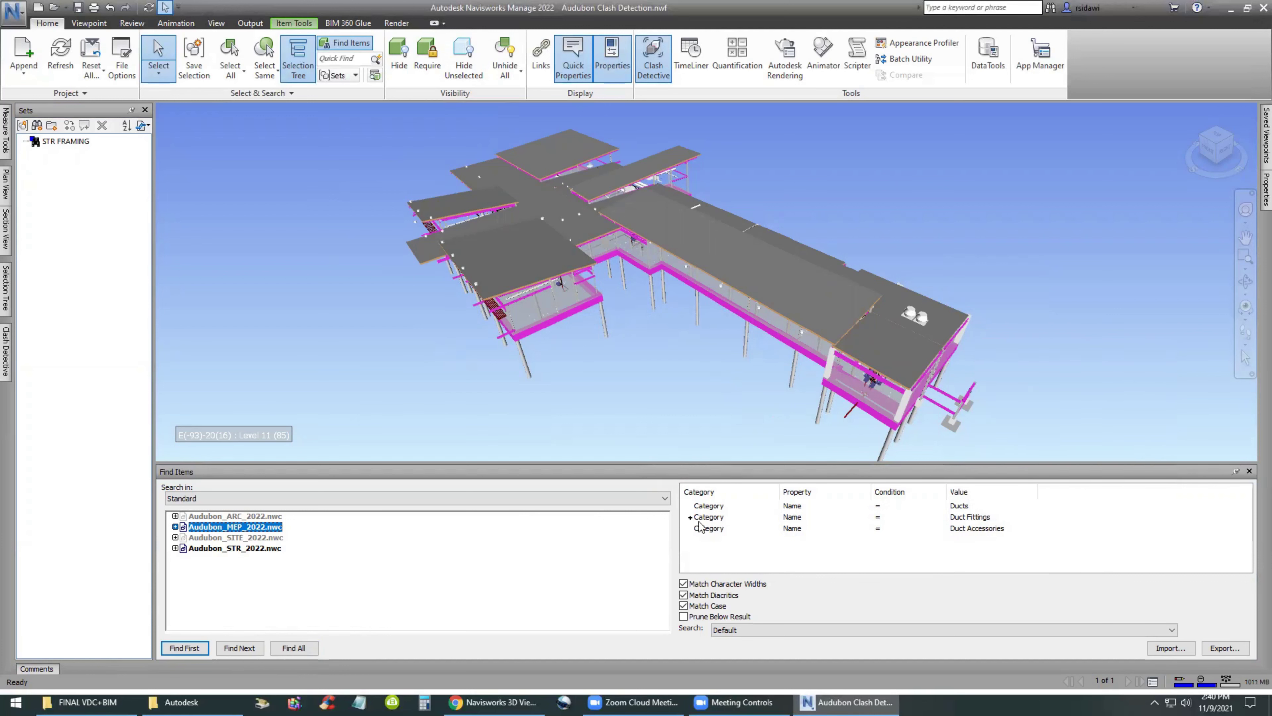
right_click(977, 531)
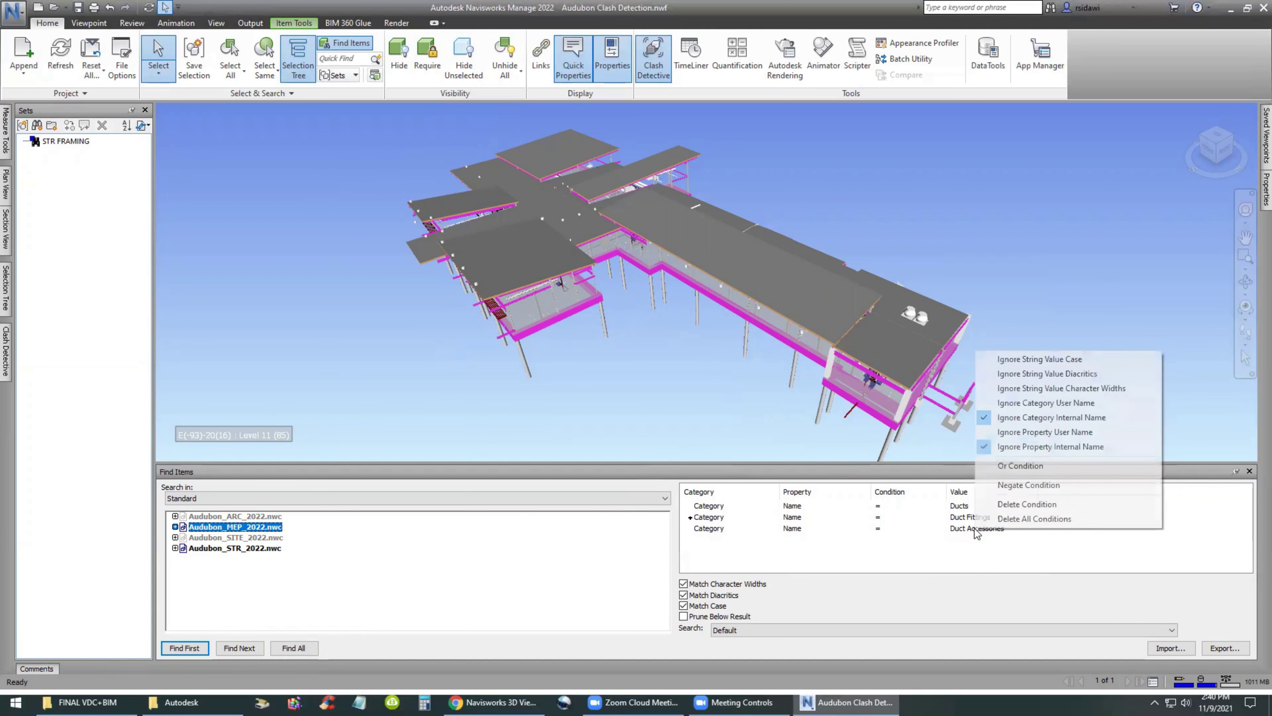
left_click(1017, 466)
Step: Rerun Find All to select every MEP duct, fitting and accessory
key("ctrl")
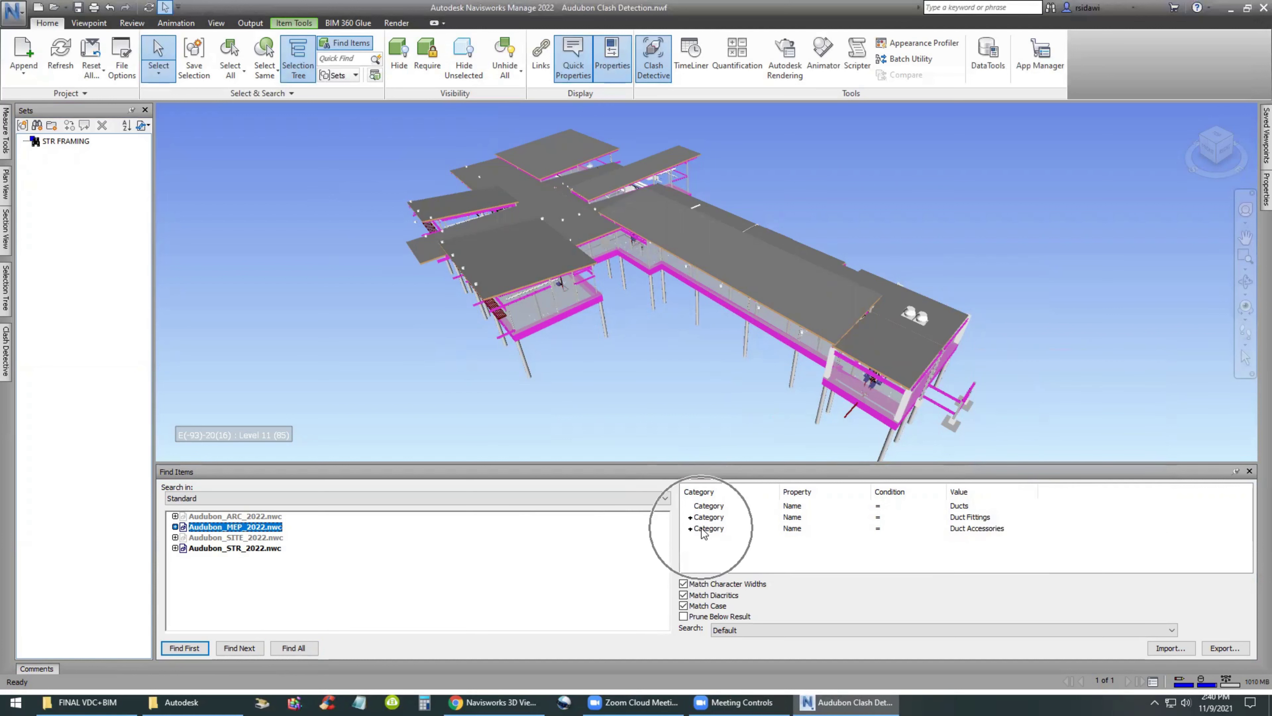
left_click(293, 647)
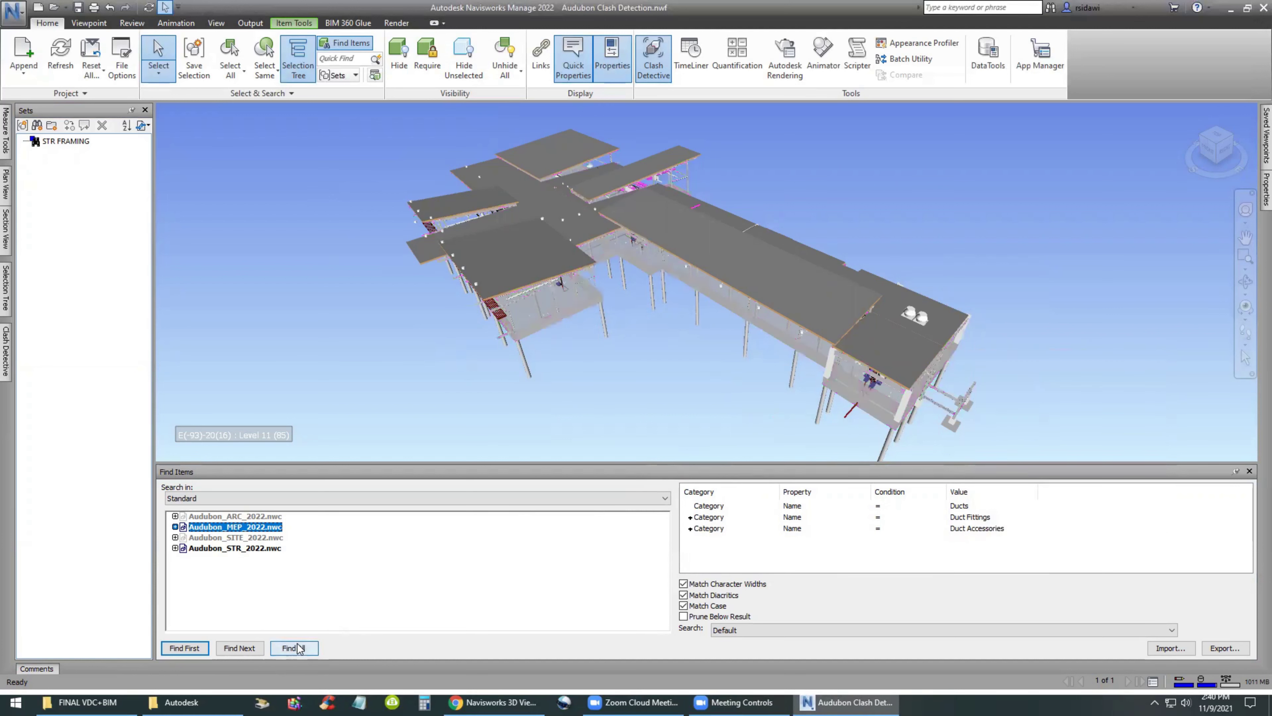
left_click(677, 378)
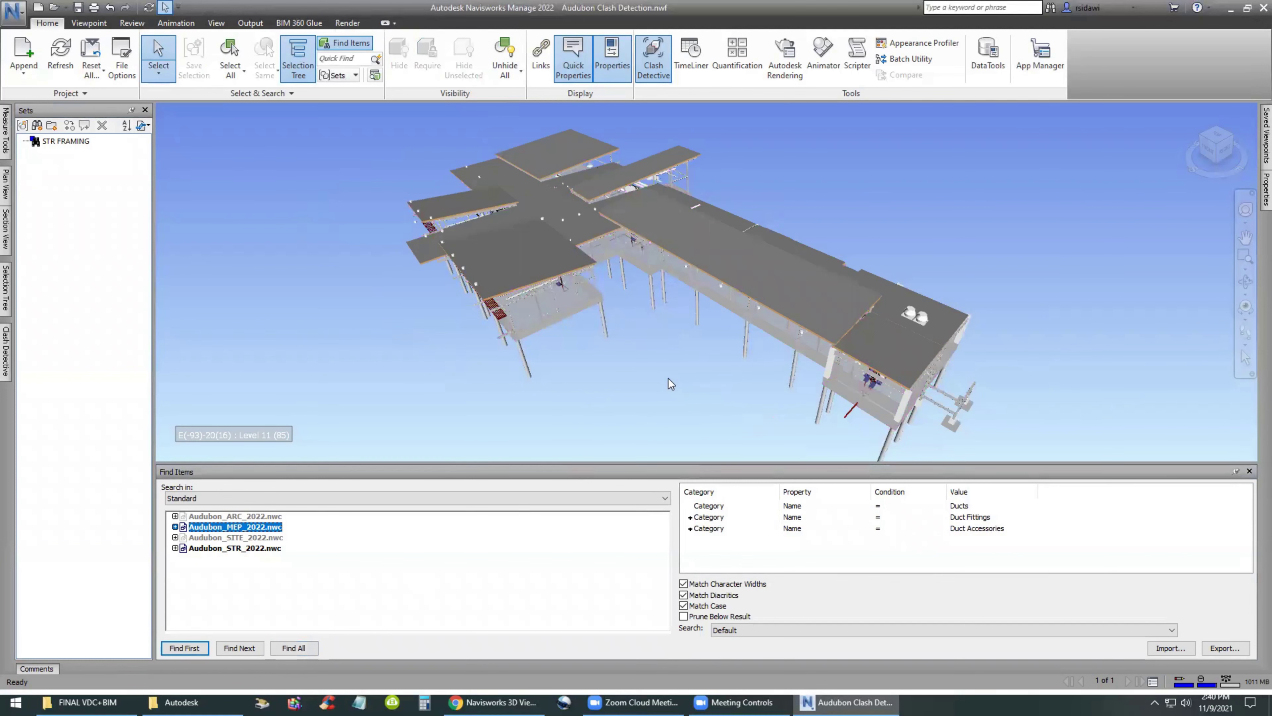
left_click(294, 648)
key("ctrl")
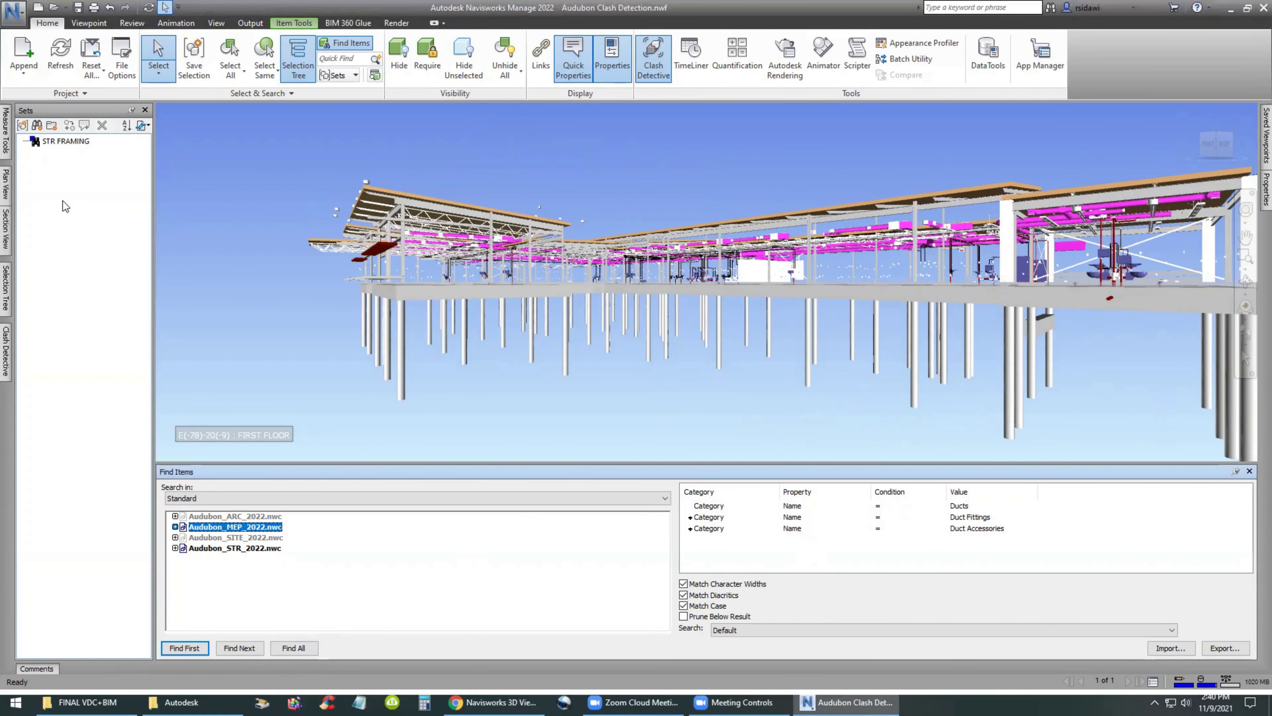
Step: Save the search as set 'MECH DUCTS FITTINGS ACCESSORIES' and widen the Sets list
key("ctrl")
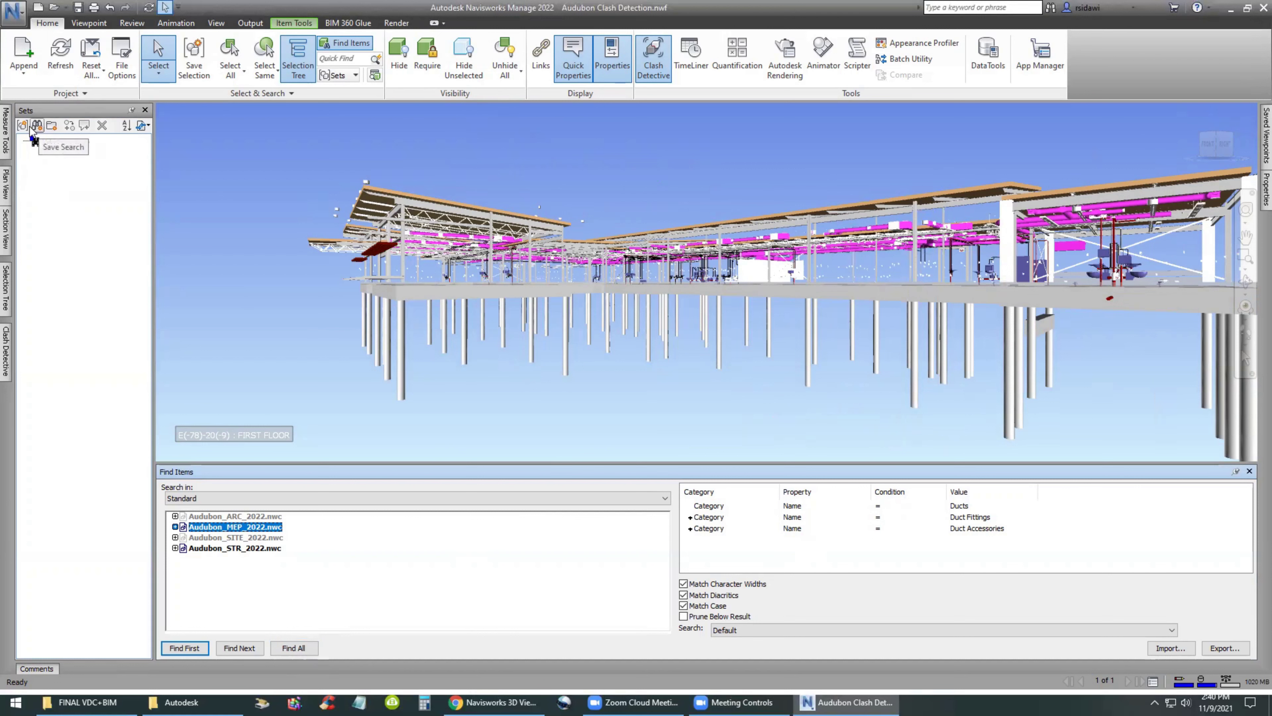
left_click(34, 127)
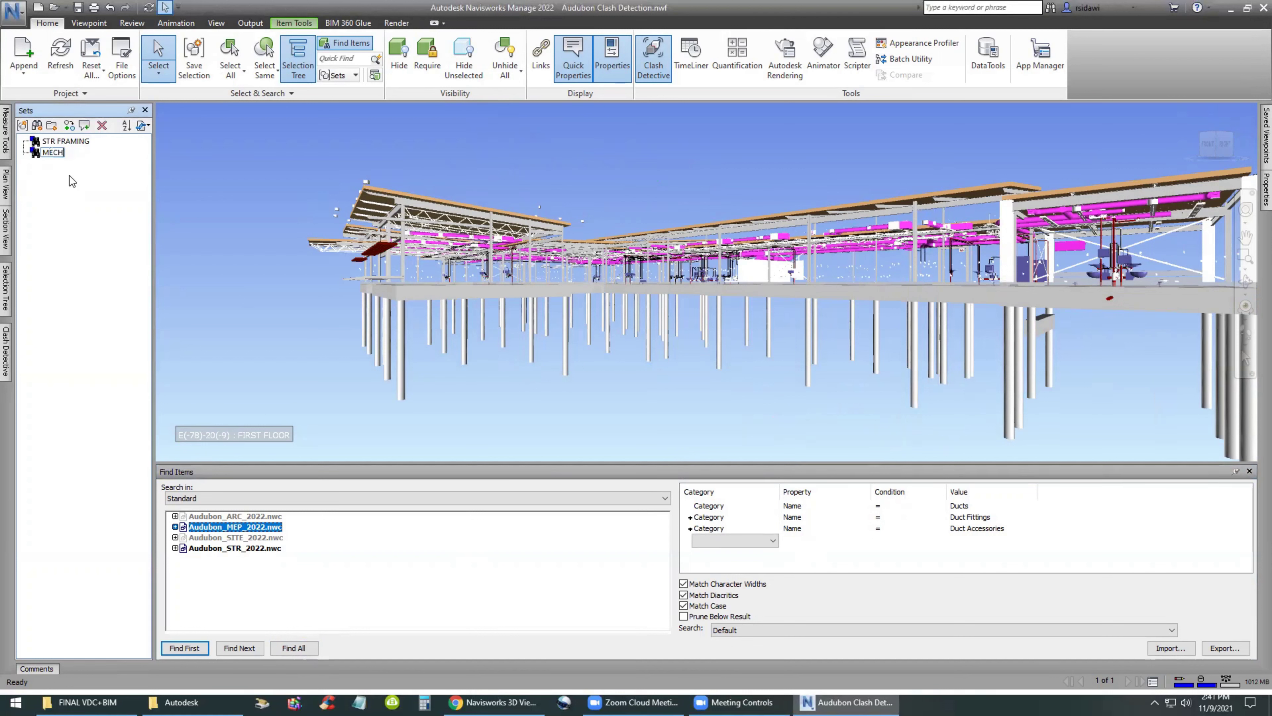
type("MECH DUCTS FITTINGS")
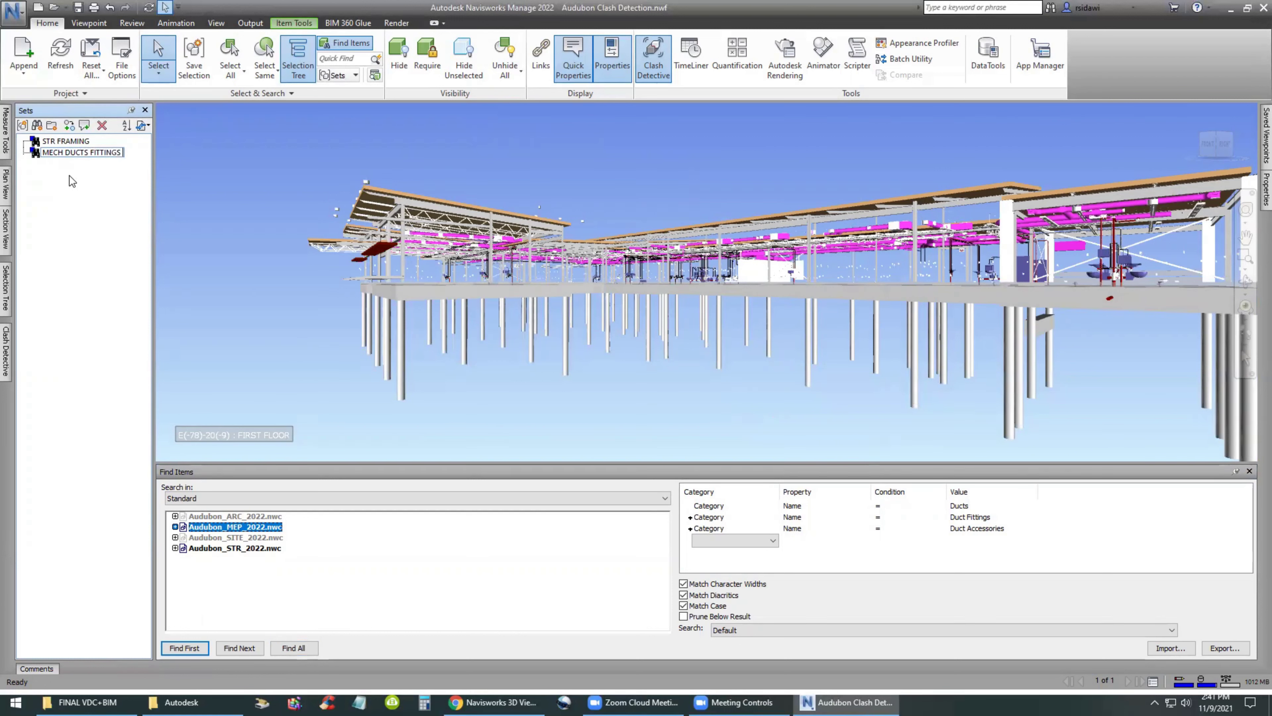
type(" ACCESS")
key("Return")
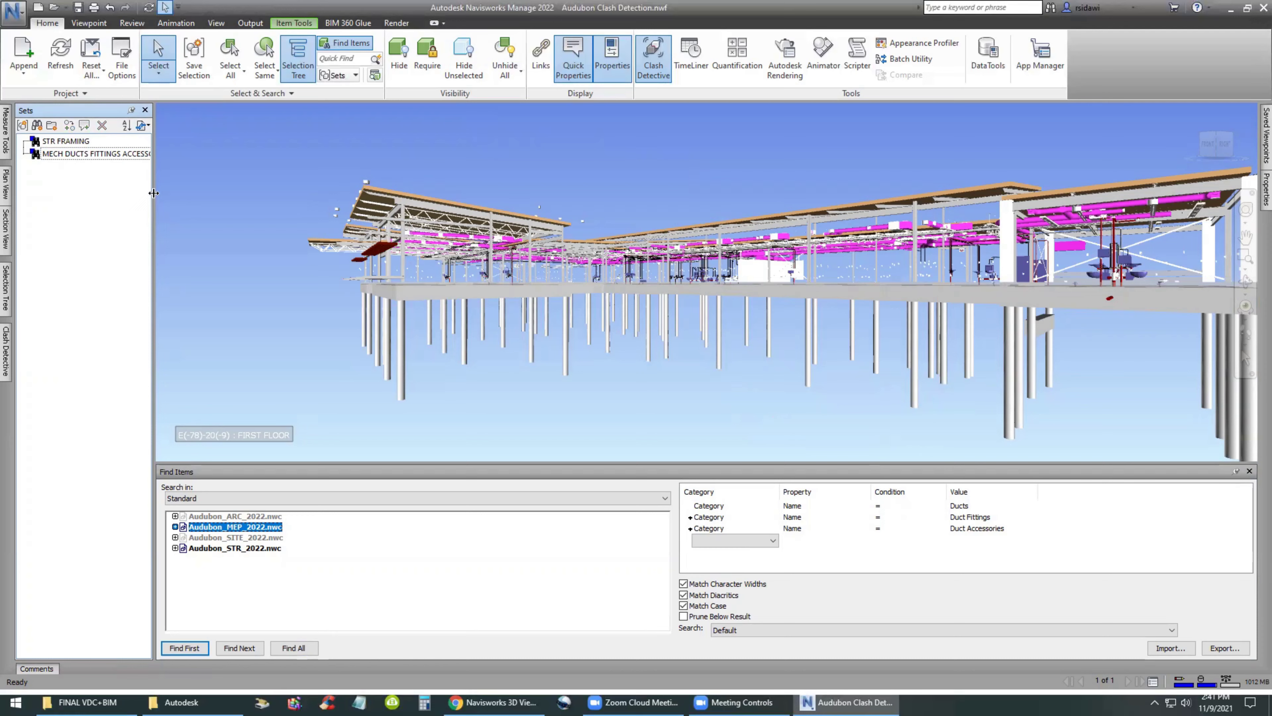
left_click_drag(198, 192, 198, 194)
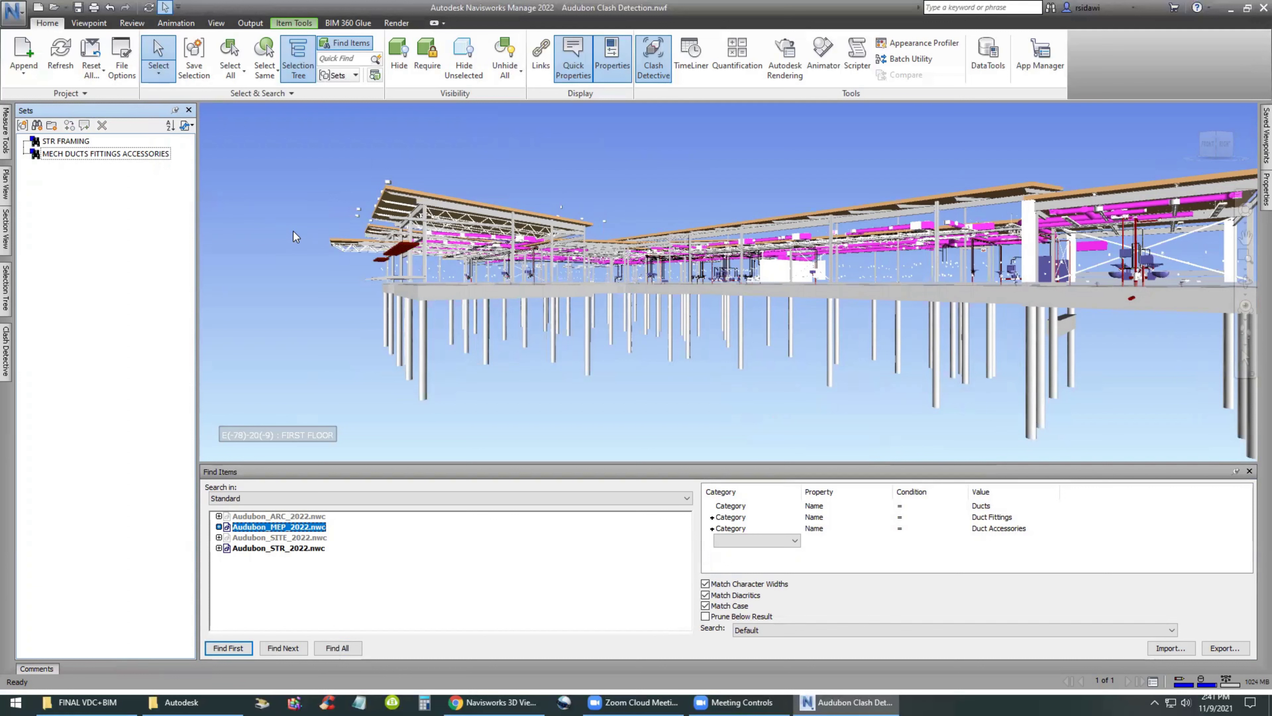
Step: Save the project and auto-hide the Sets and Find Items panels
left_click(19, 13)
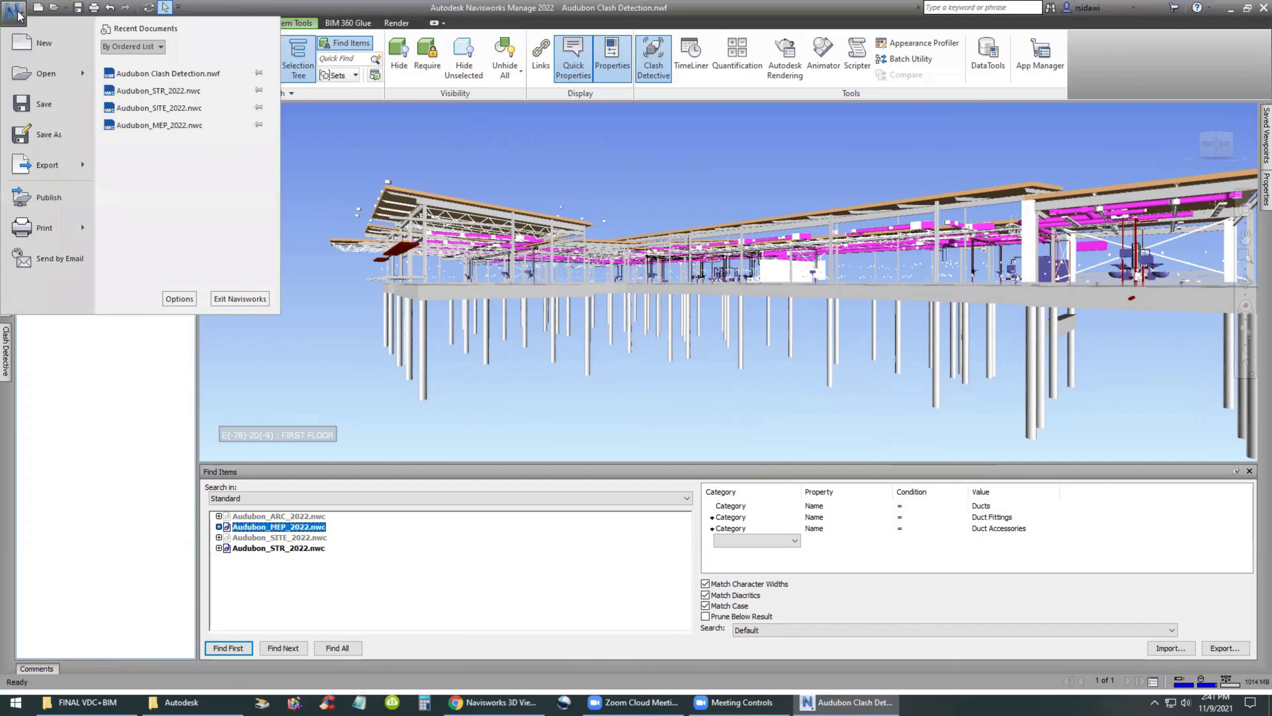
left_click(44, 106)
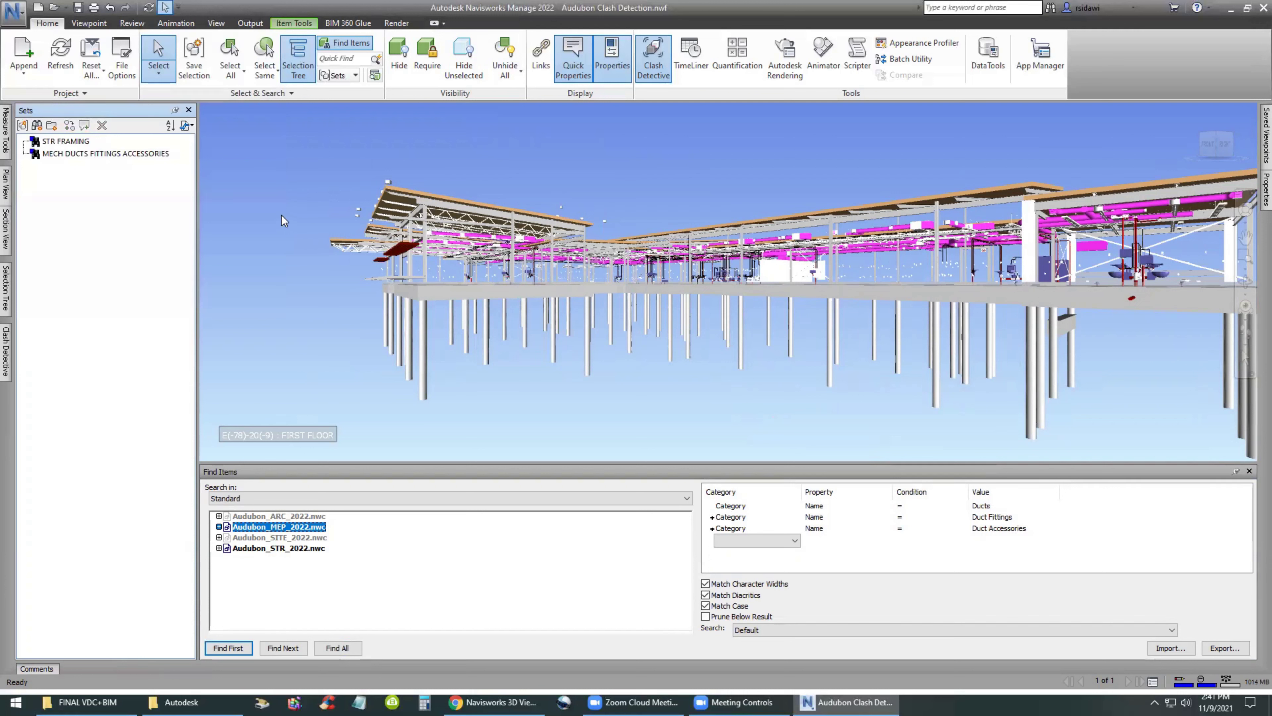
left_click(175, 111)
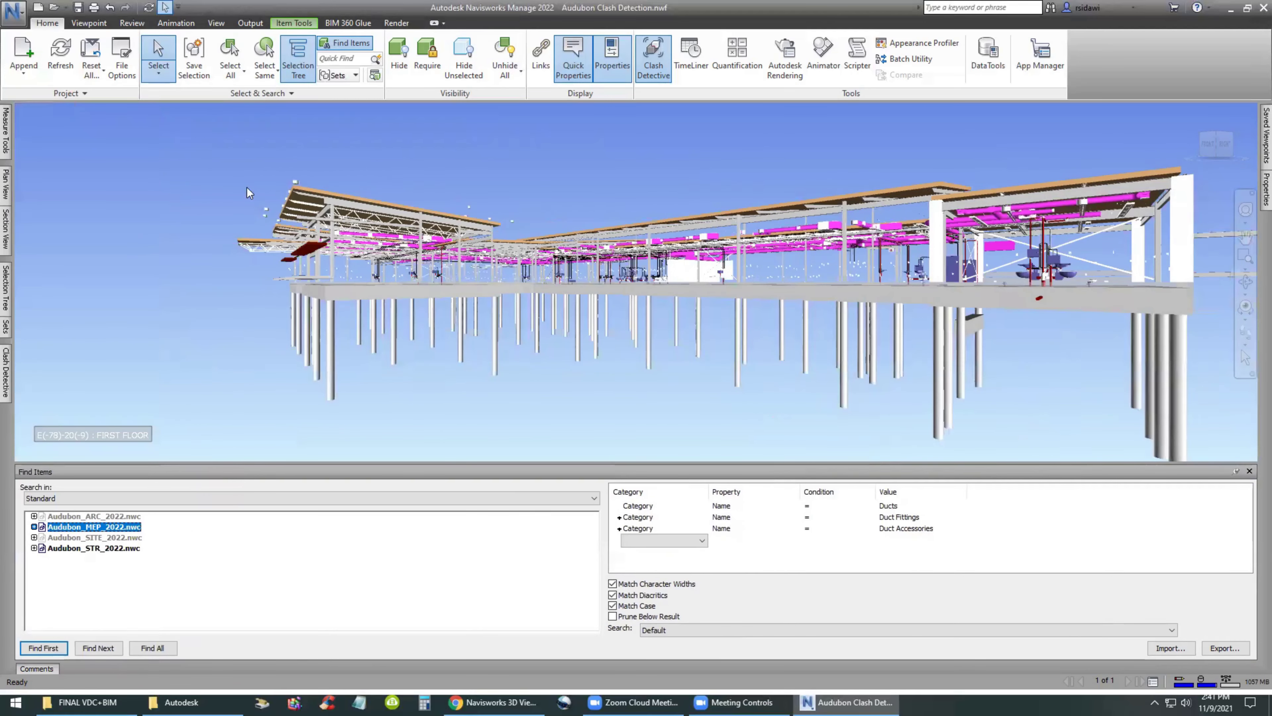
left_click(1236, 471)
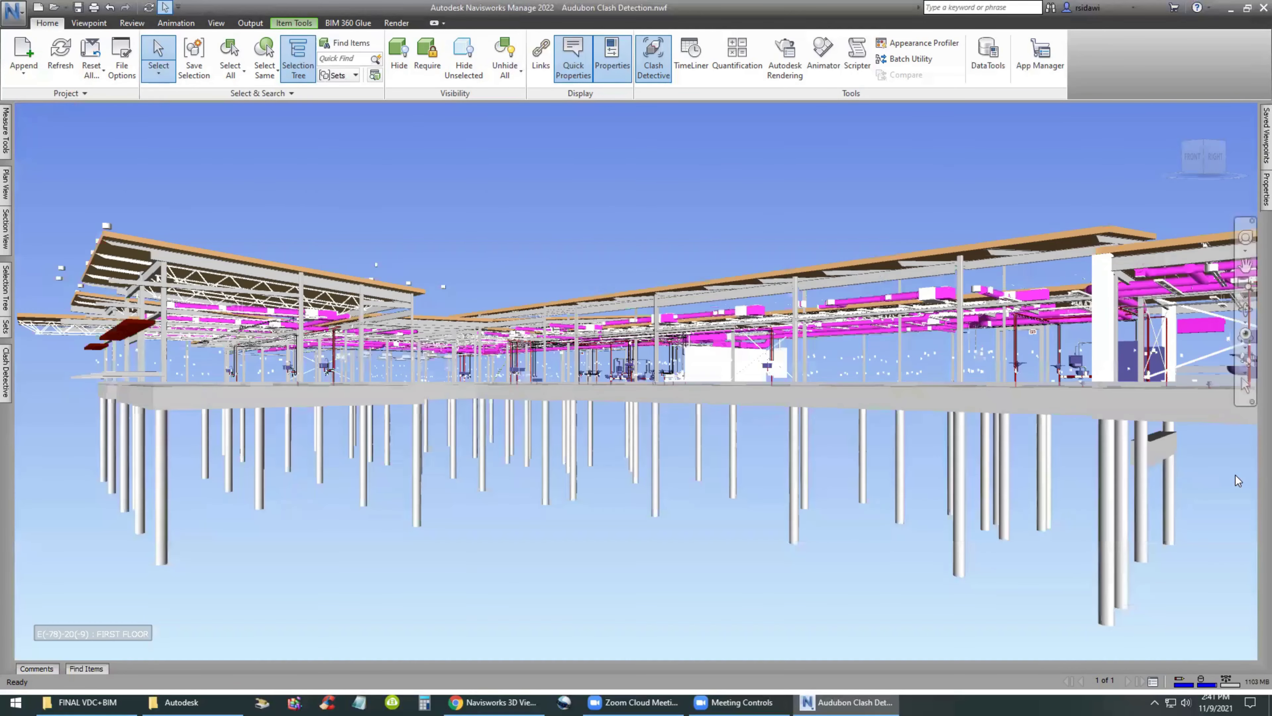
Step: Clear the selection, return to the Home view, and reopen Clash Detective
left_click(501, 515)
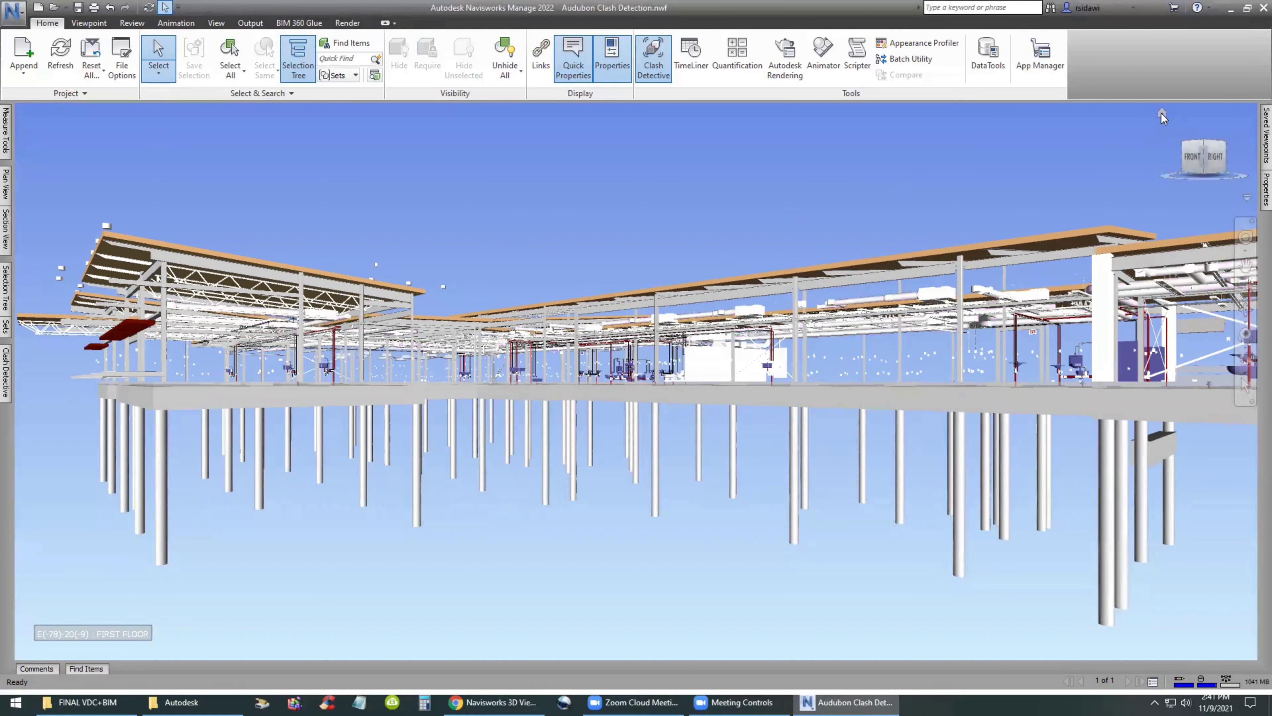
left_click(1161, 113)
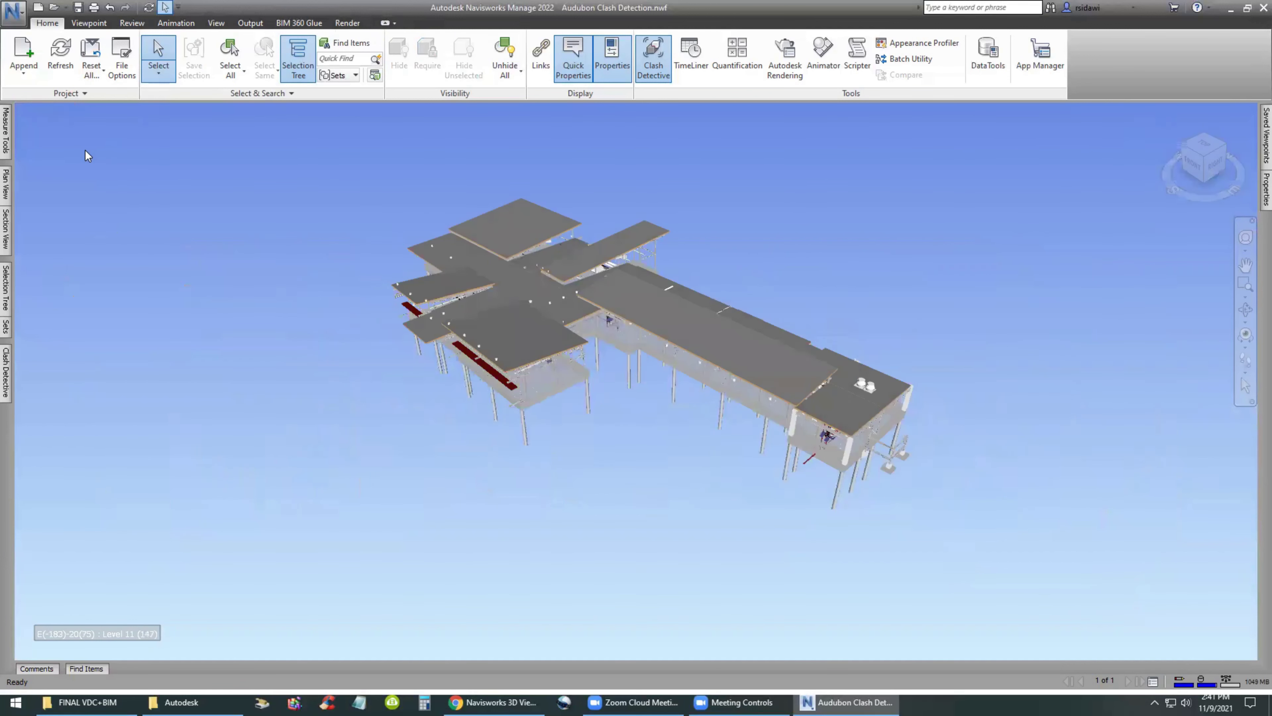
left_click(653, 56)
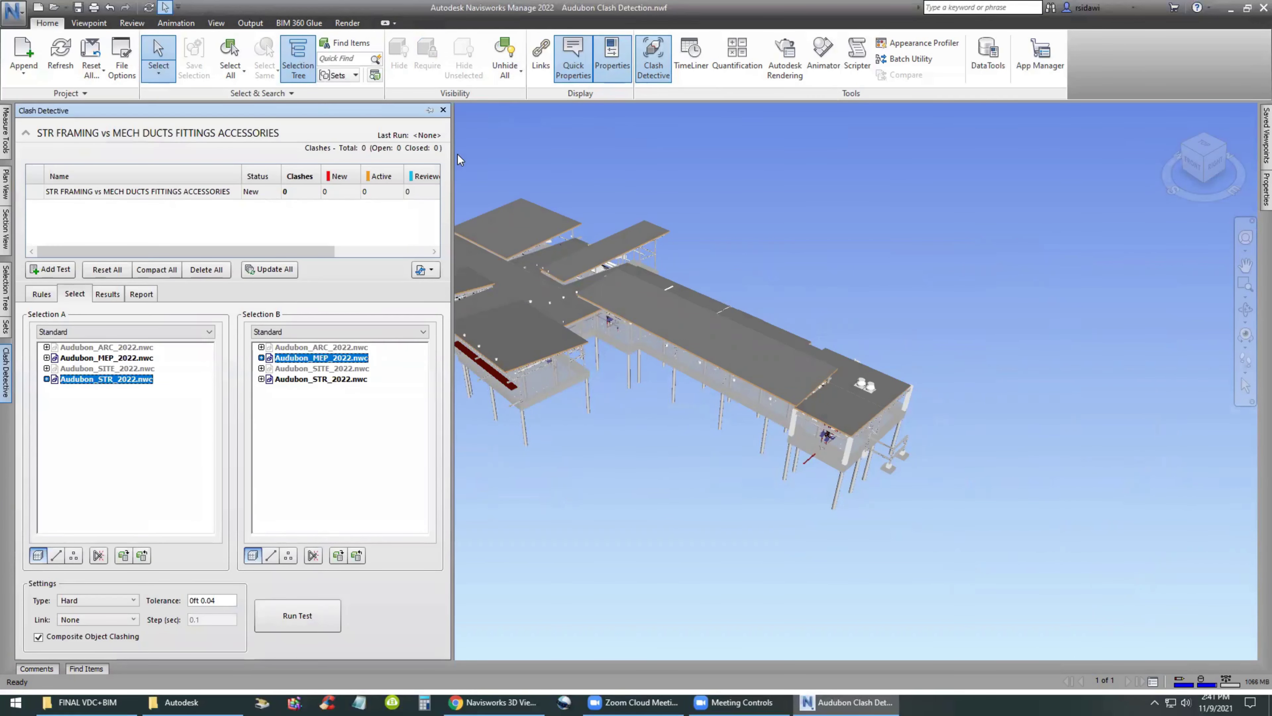
Step: Pin the Clash Detective panel and pick Structural Framing in Selection A
left_click(430, 111)
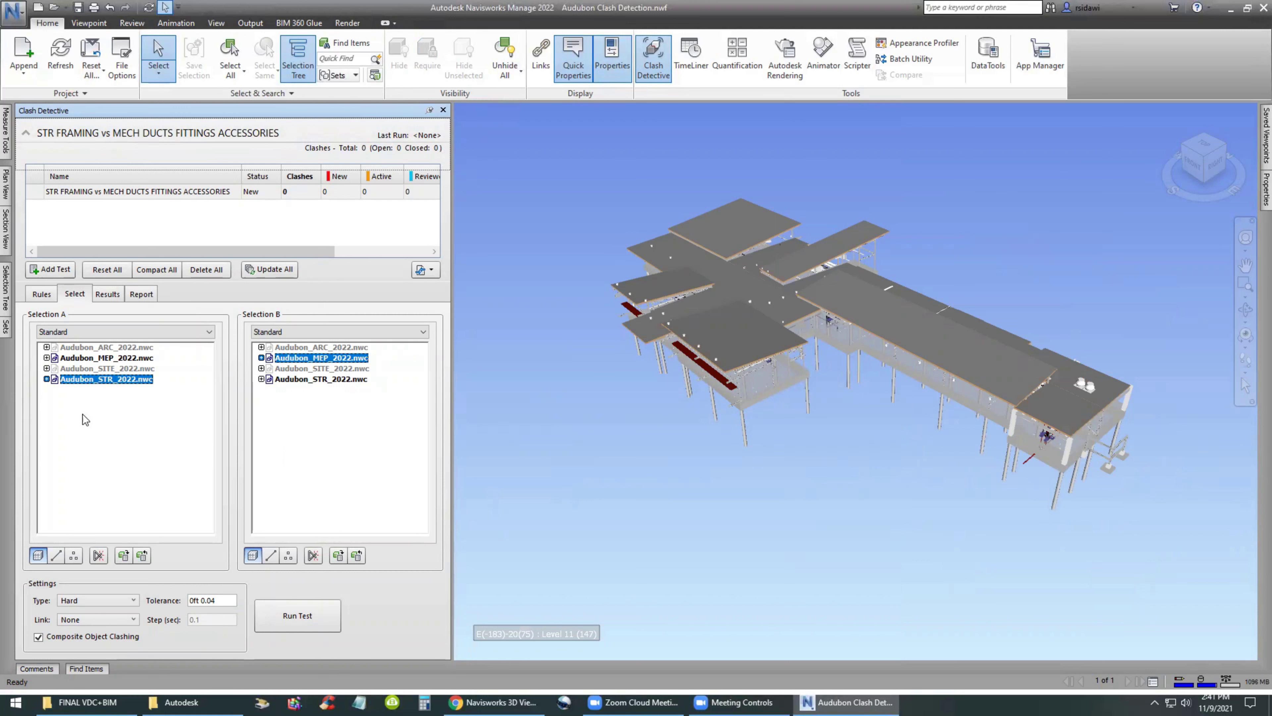
left_click(74, 409)
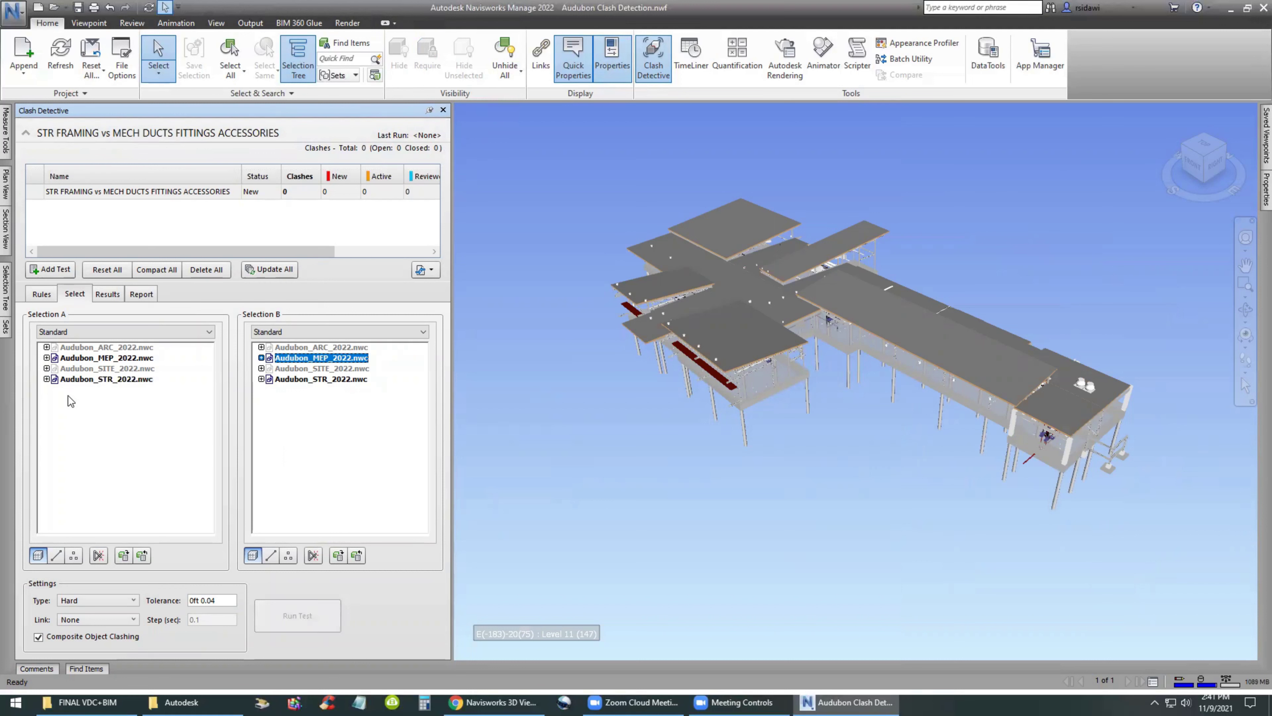
left_click(46, 379)
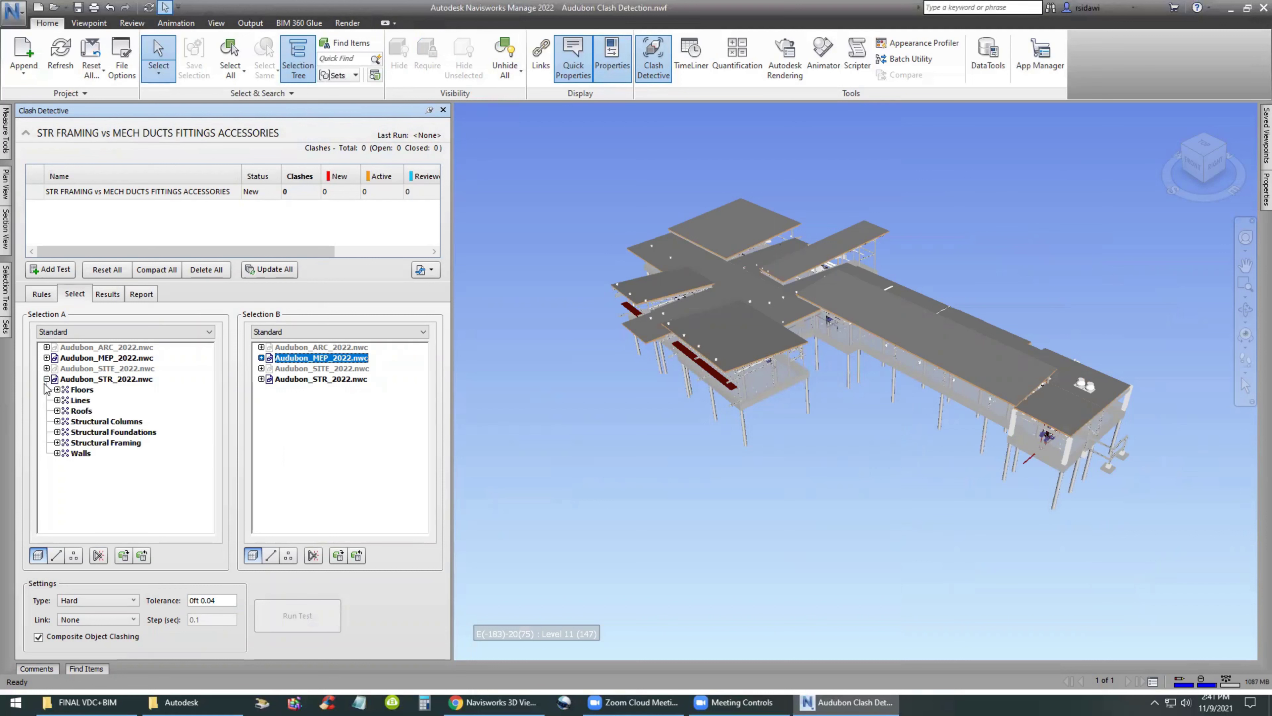
left_click(90, 444)
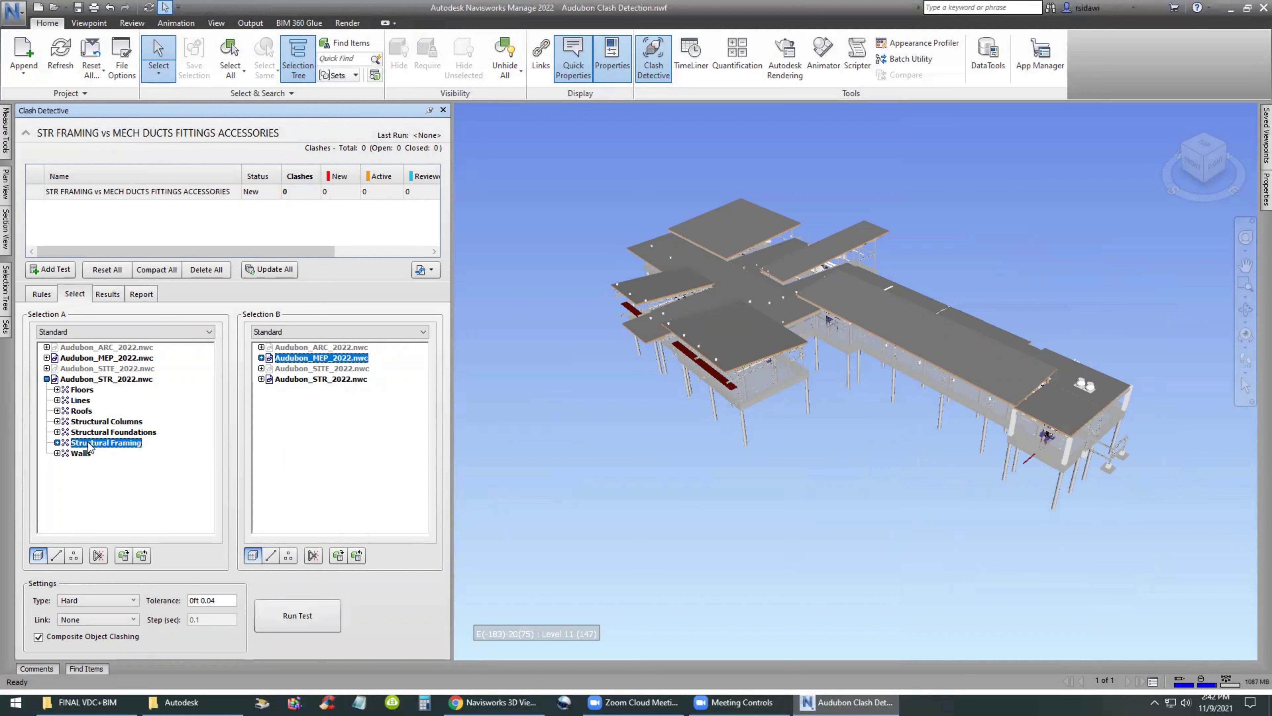
Step: Select Ducts, Duct Fittings and Duct Accessories in Selection B, and clear Selection A
left_click(328, 415)
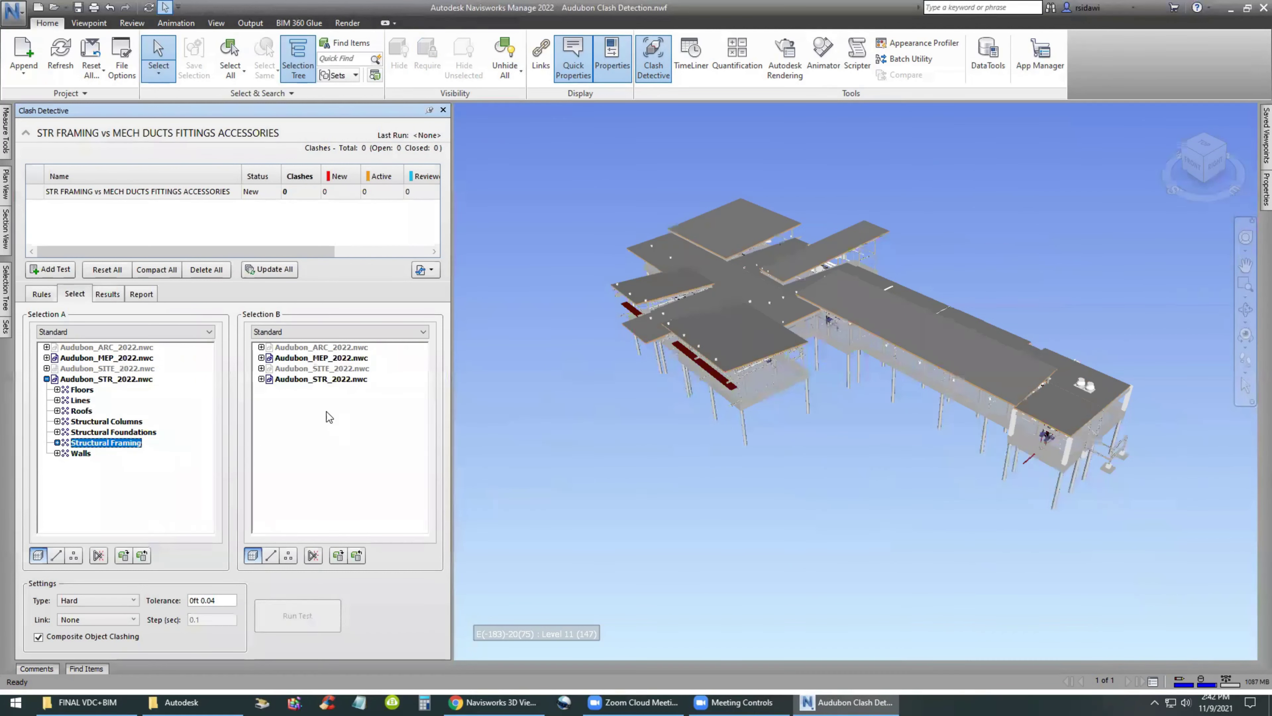
left_click(261, 358)
left_click_drag(420, 417, 415, 434)
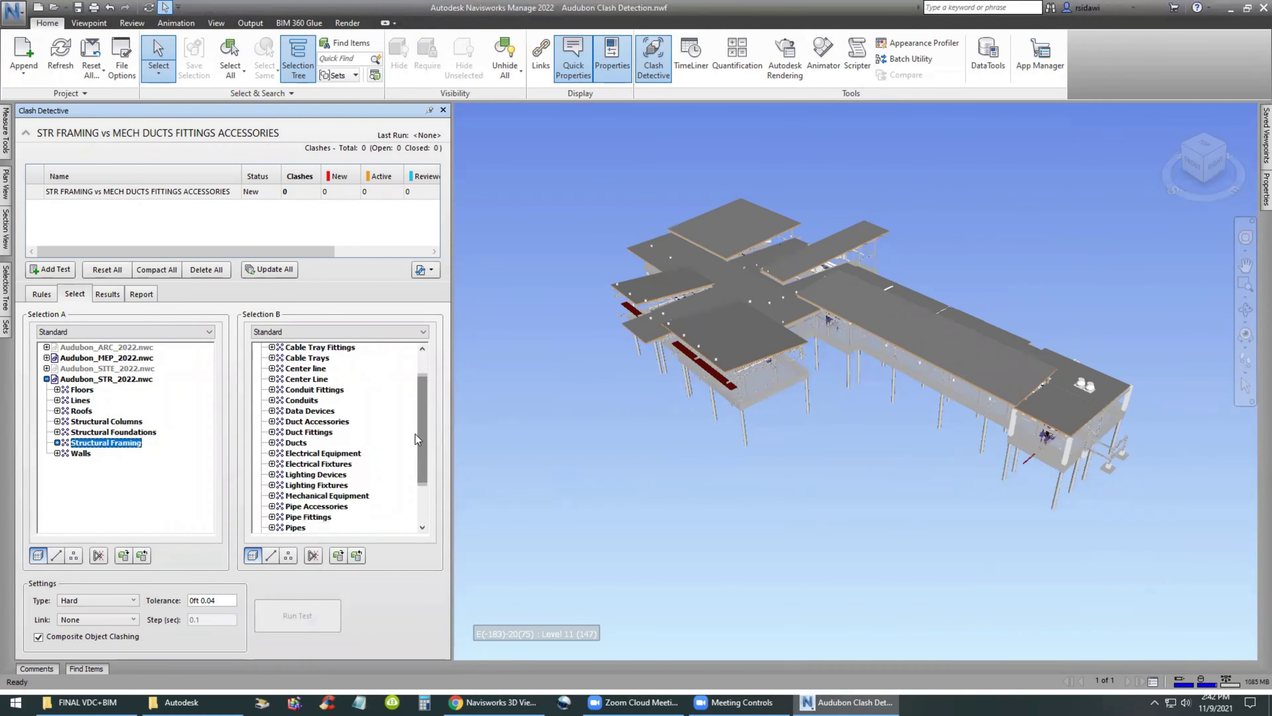
left_click(304, 443)
left_click(306, 432, "ctrl")
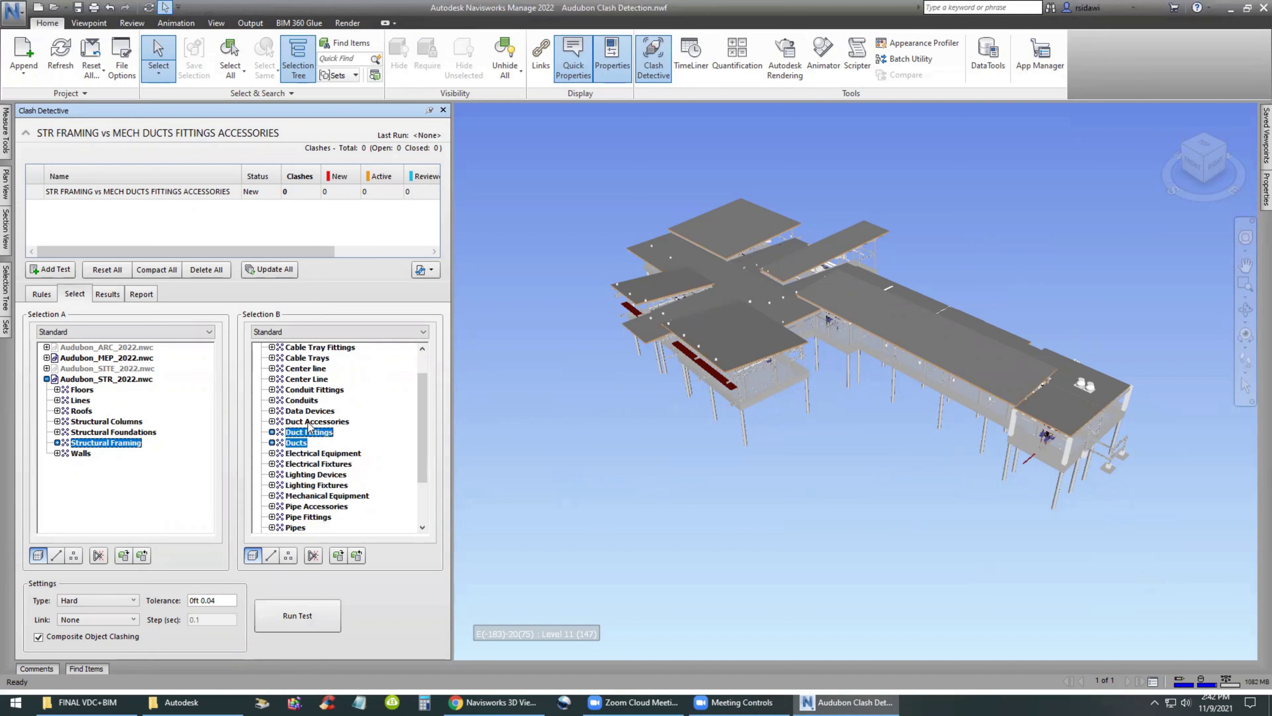
left_click(308, 422, "ctrl")
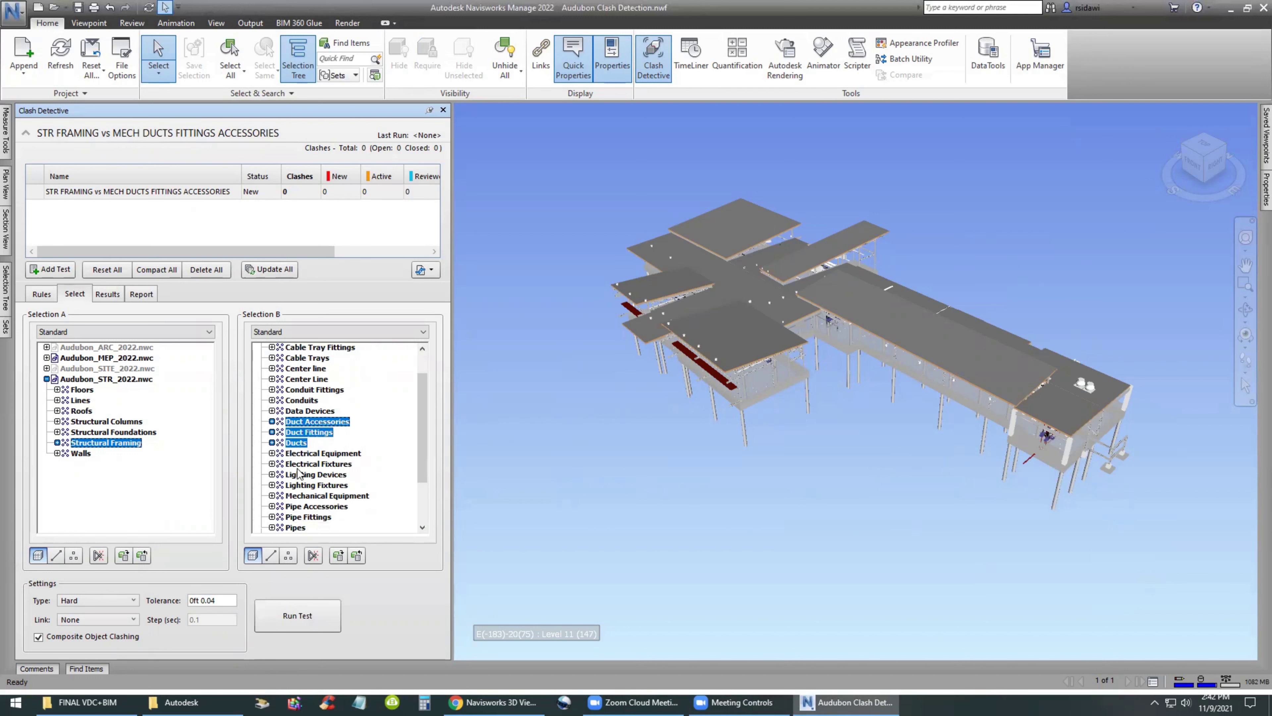
left_click(159, 480)
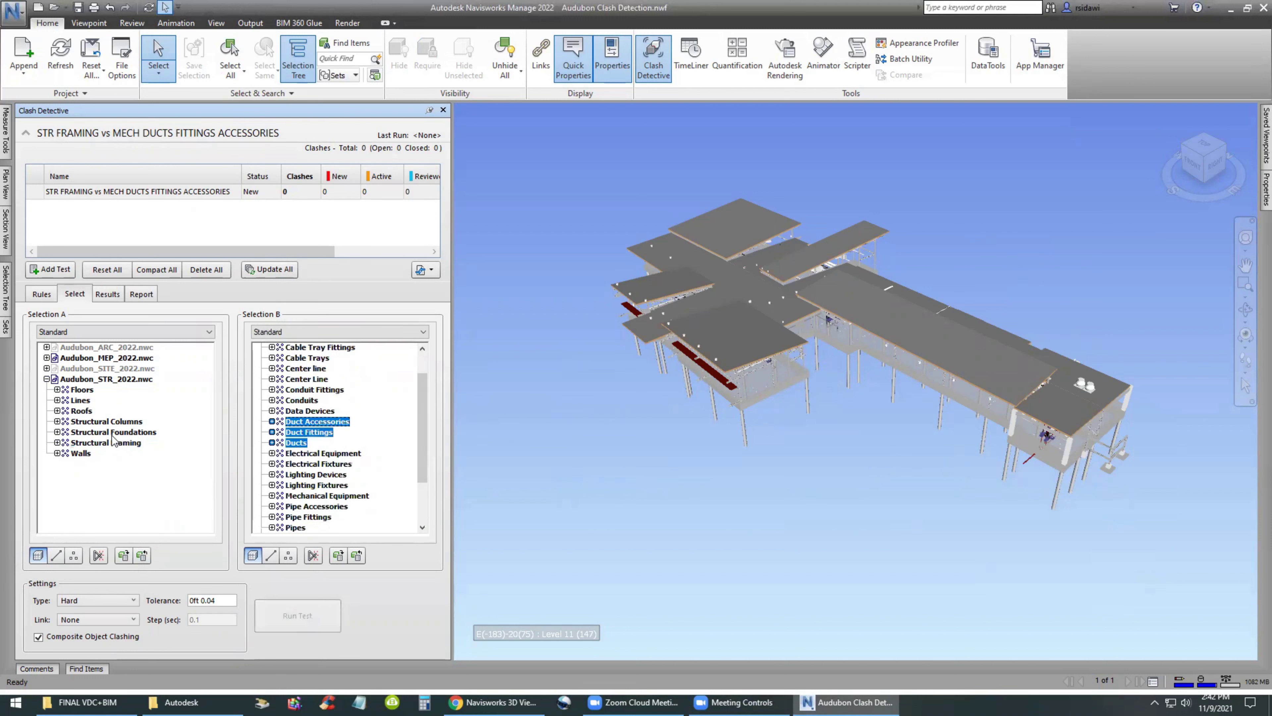
Step: Switch both Selection A and Selection B to the Properties view
left_click(47, 379)
left_click(90, 330)
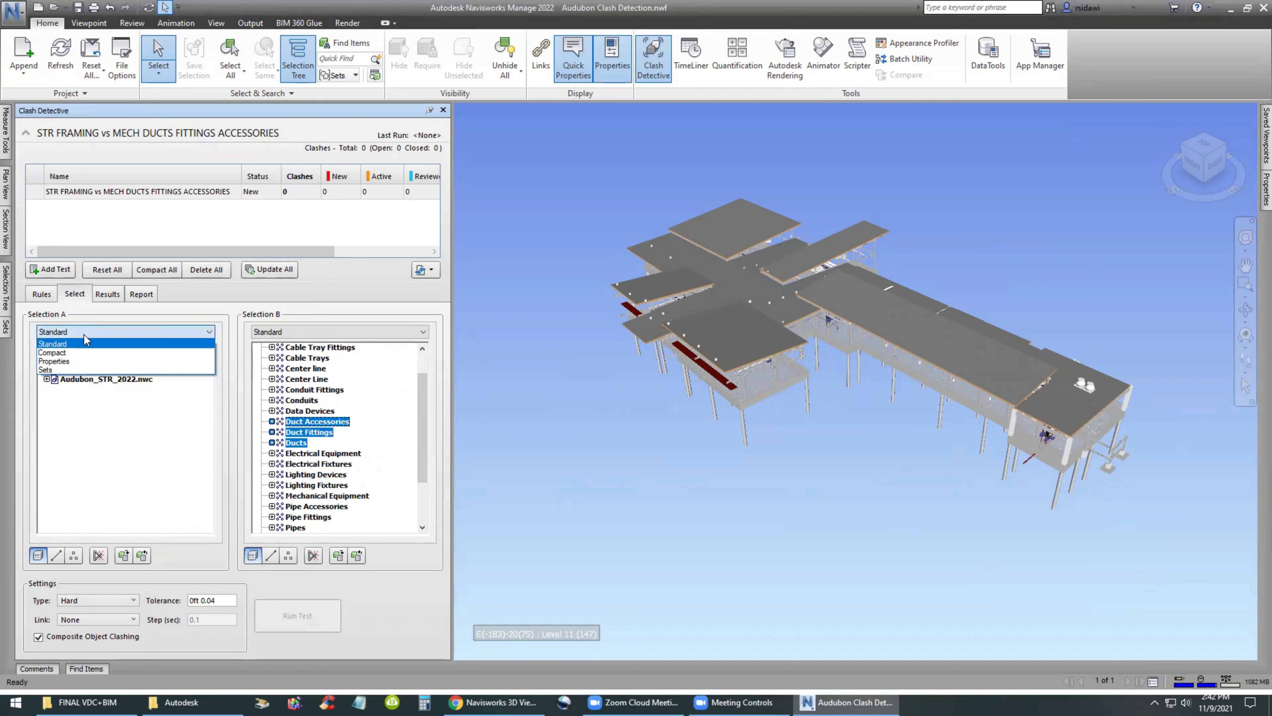
left_click(70, 363)
left_click(336, 332)
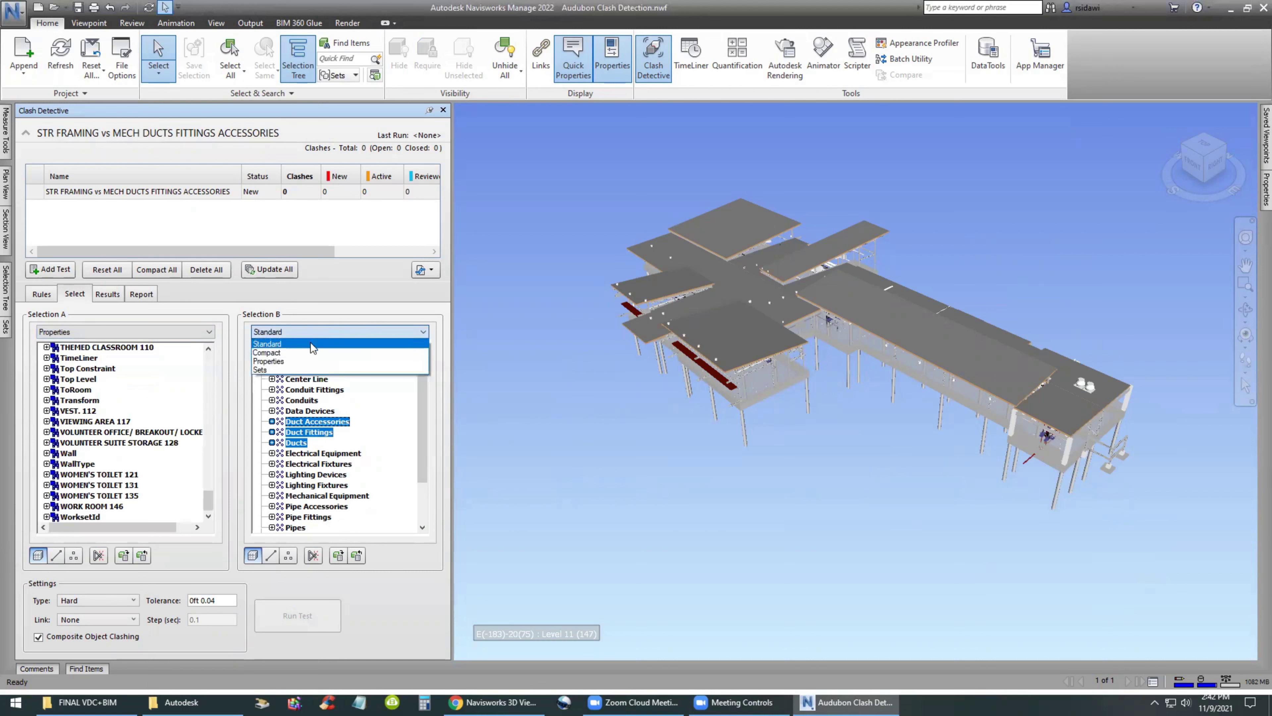
left_click(298, 364)
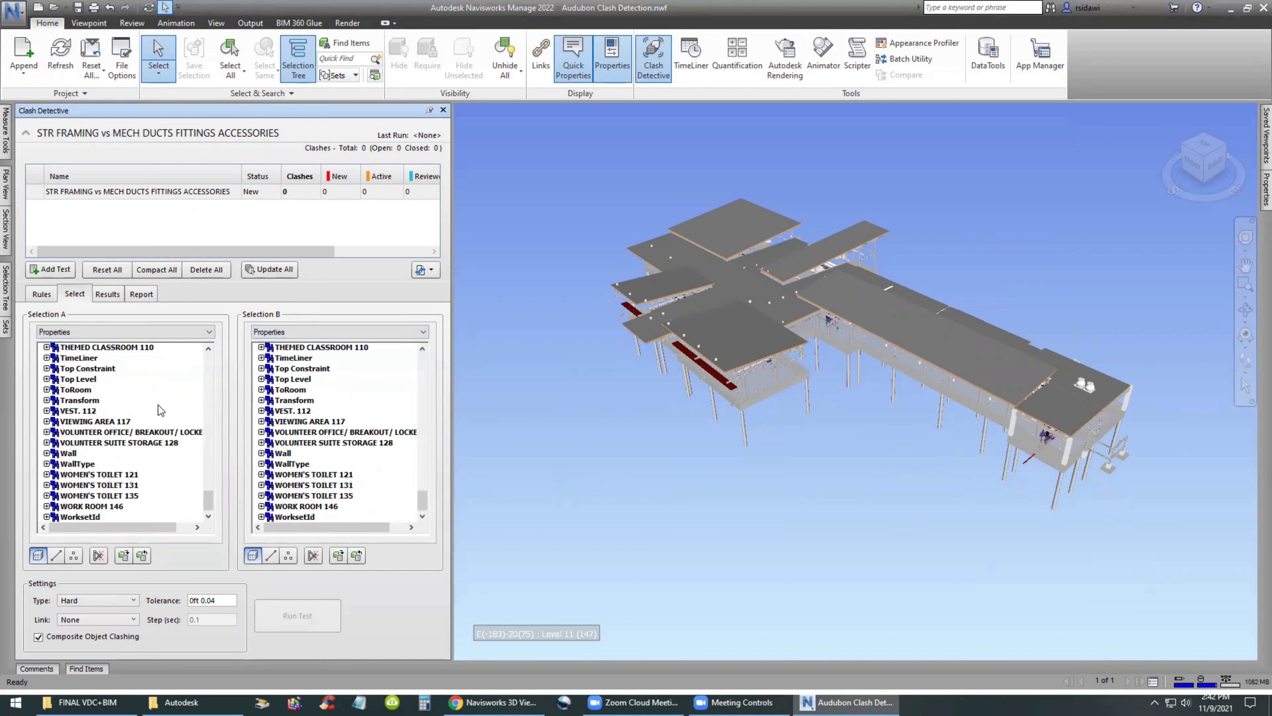
left_click_drag(209, 502, 210, 410)
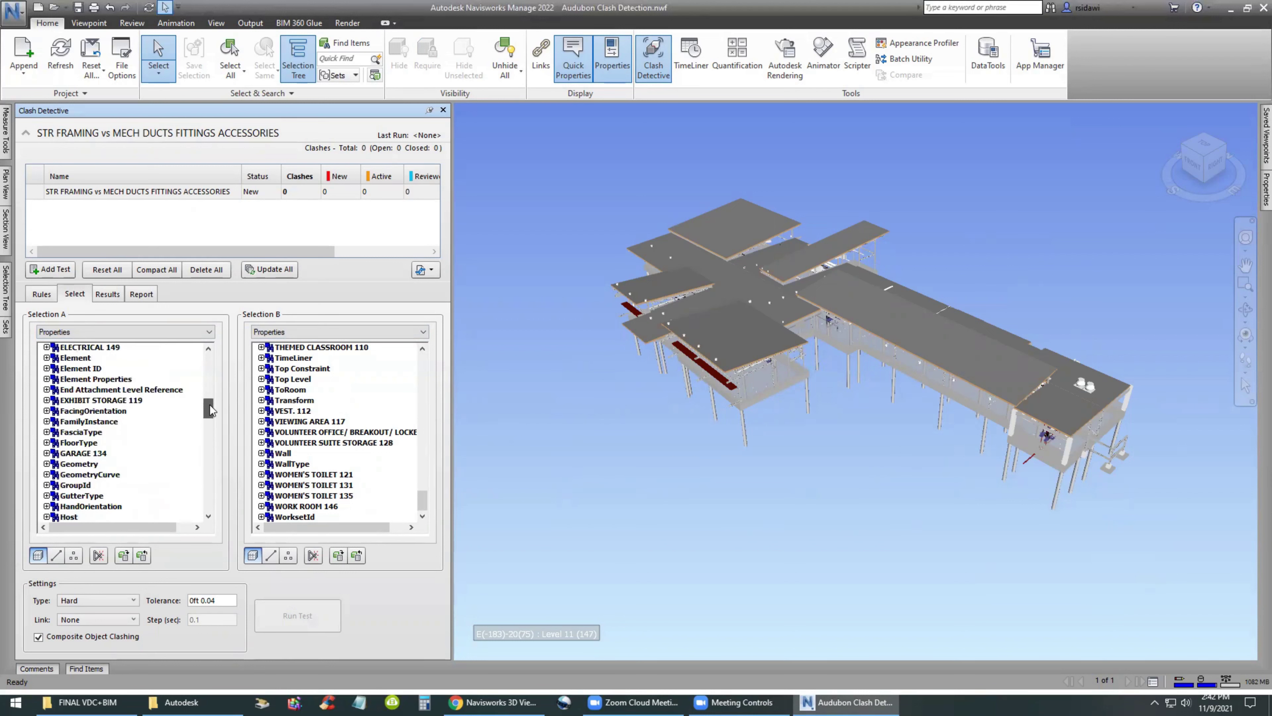
Step: In Selection A, expand Element > Category and choose Structural Framing
left_click(46, 357)
left_click(75, 347)
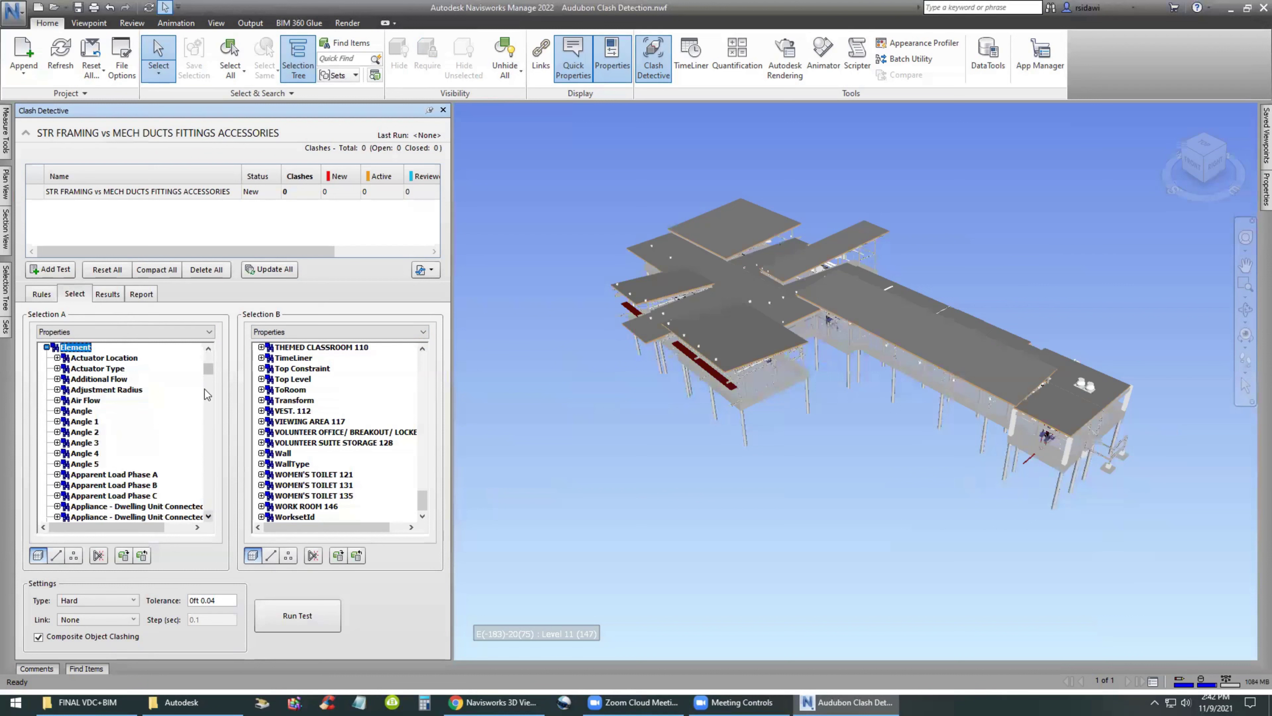
left_click(210, 378)
left_click_drag(210, 378, 209, 375)
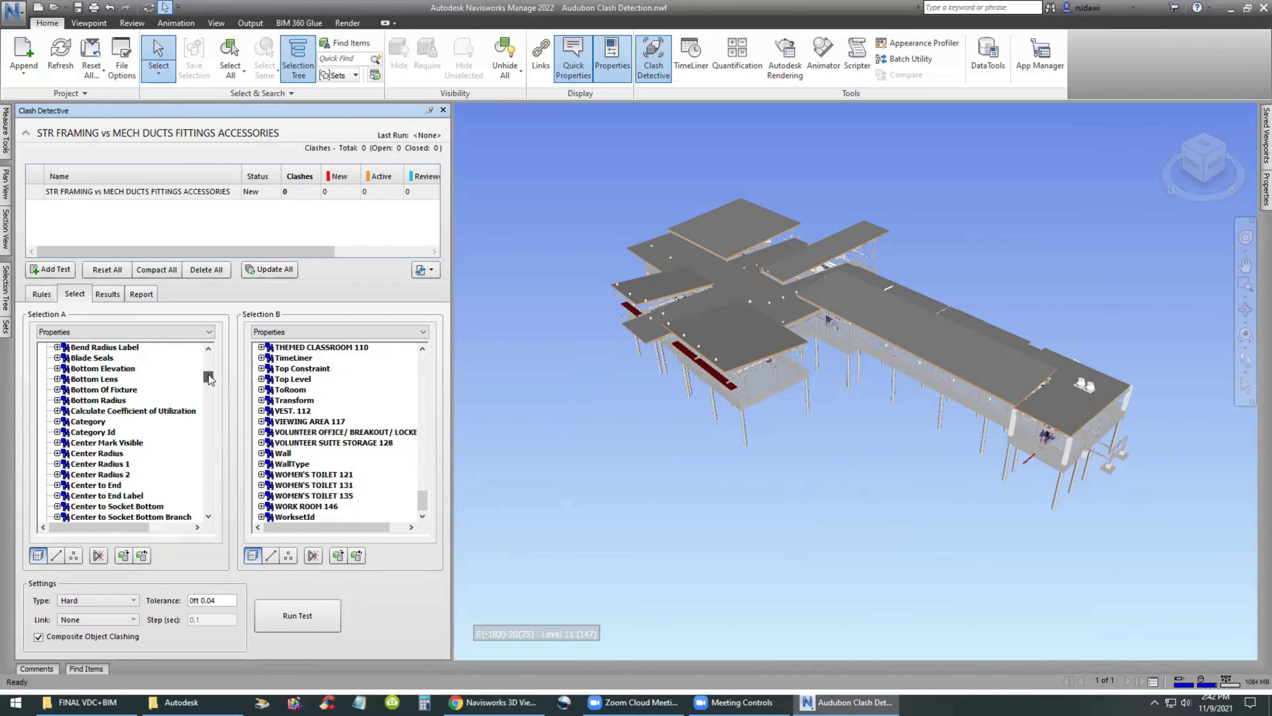
left_click(89, 423)
left_click(57, 421)
left_click_drag(208, 377, 219, 388)
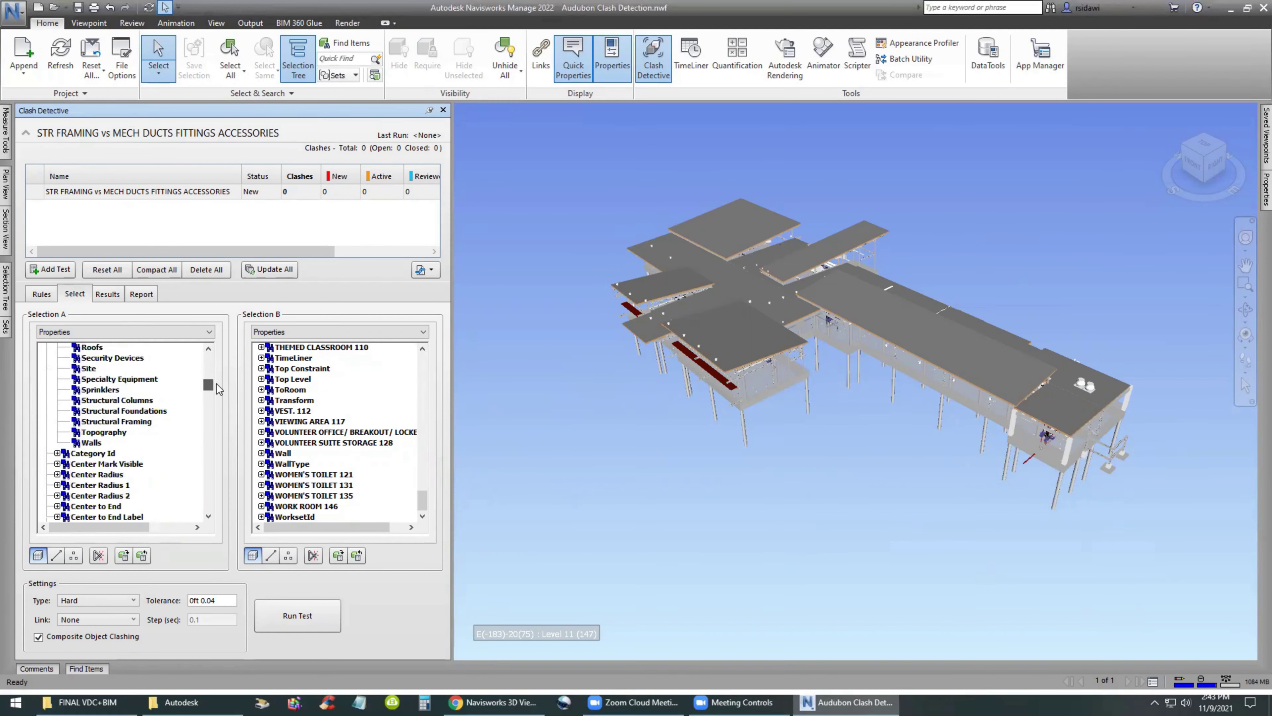
left_click(136, 422)
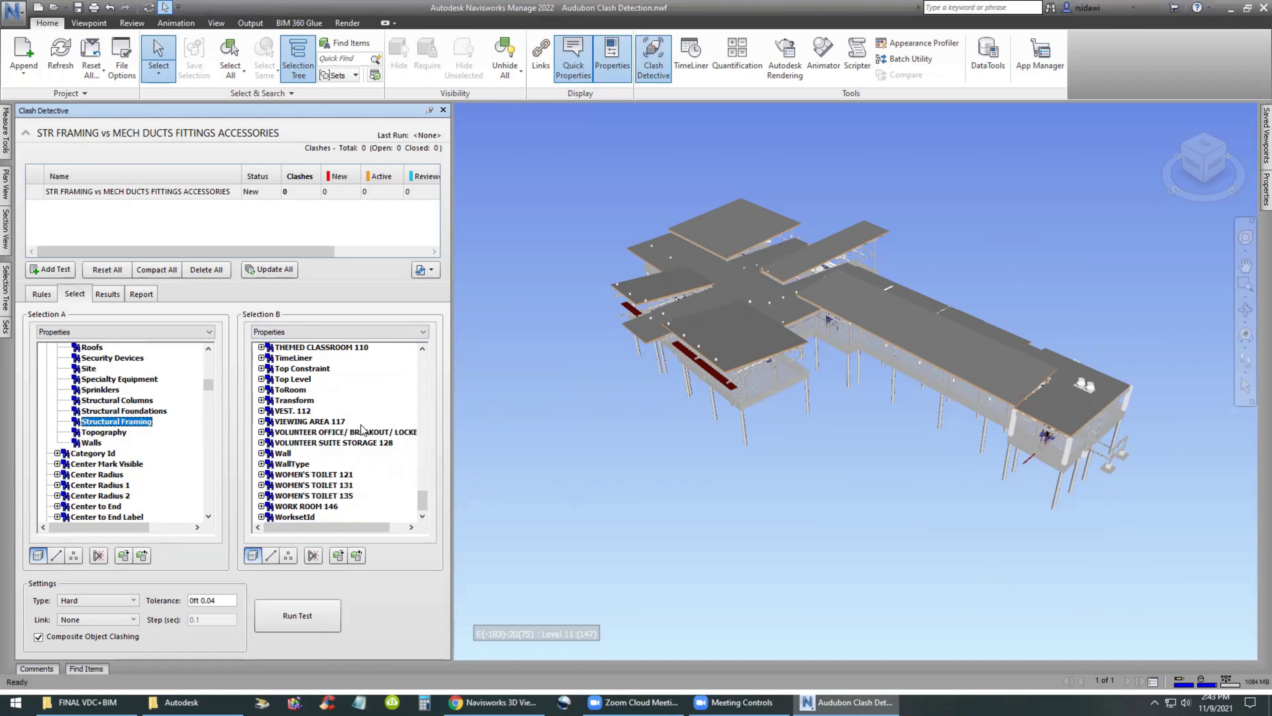
Step: In Selection B, expand Category > Name and select Ducts, Duct Fittings and Duct Accessories
left_click_drag(422, 502, 431, 353)
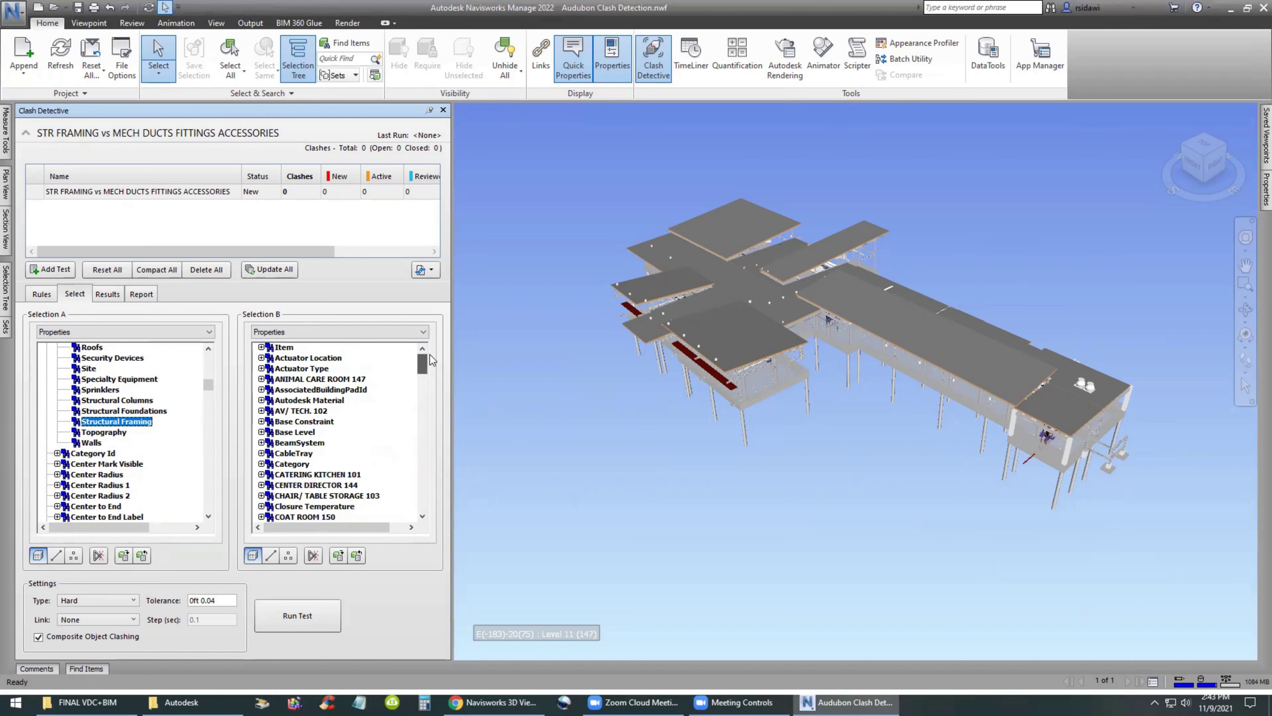
left_click_drag(423, 365, 424, 372)
left_click(274, 392)
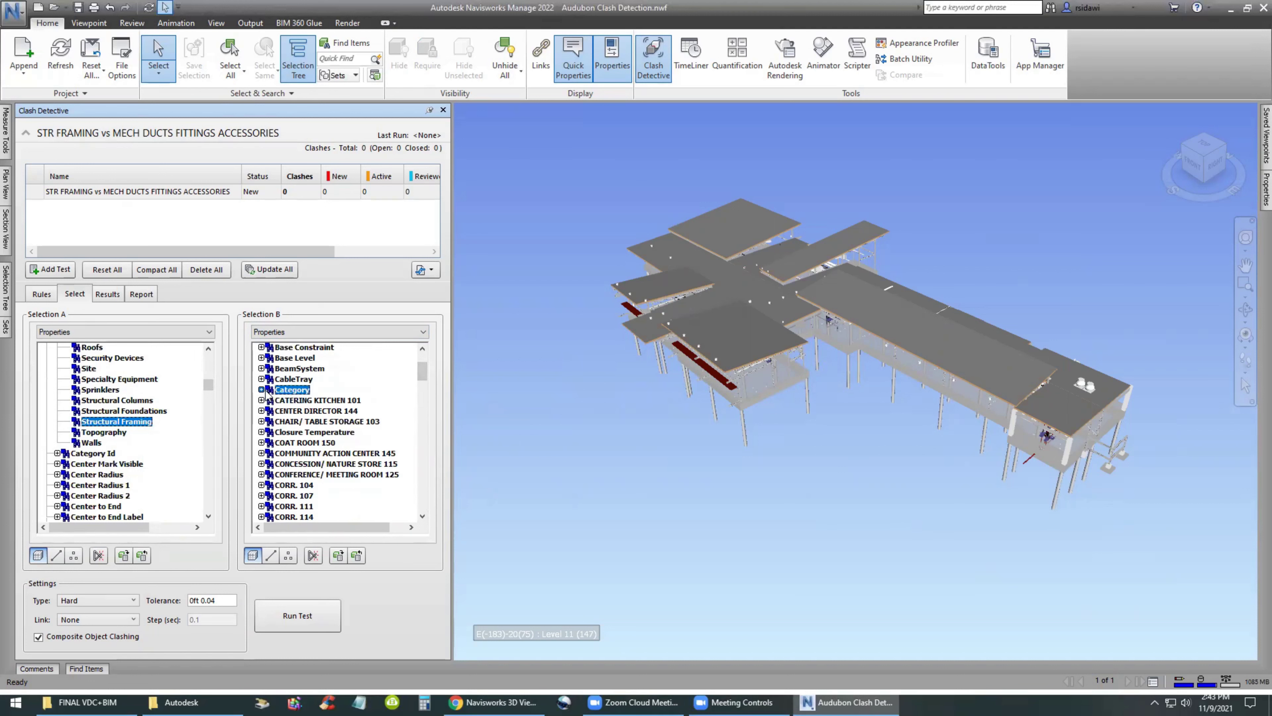
left_click(261, 390)
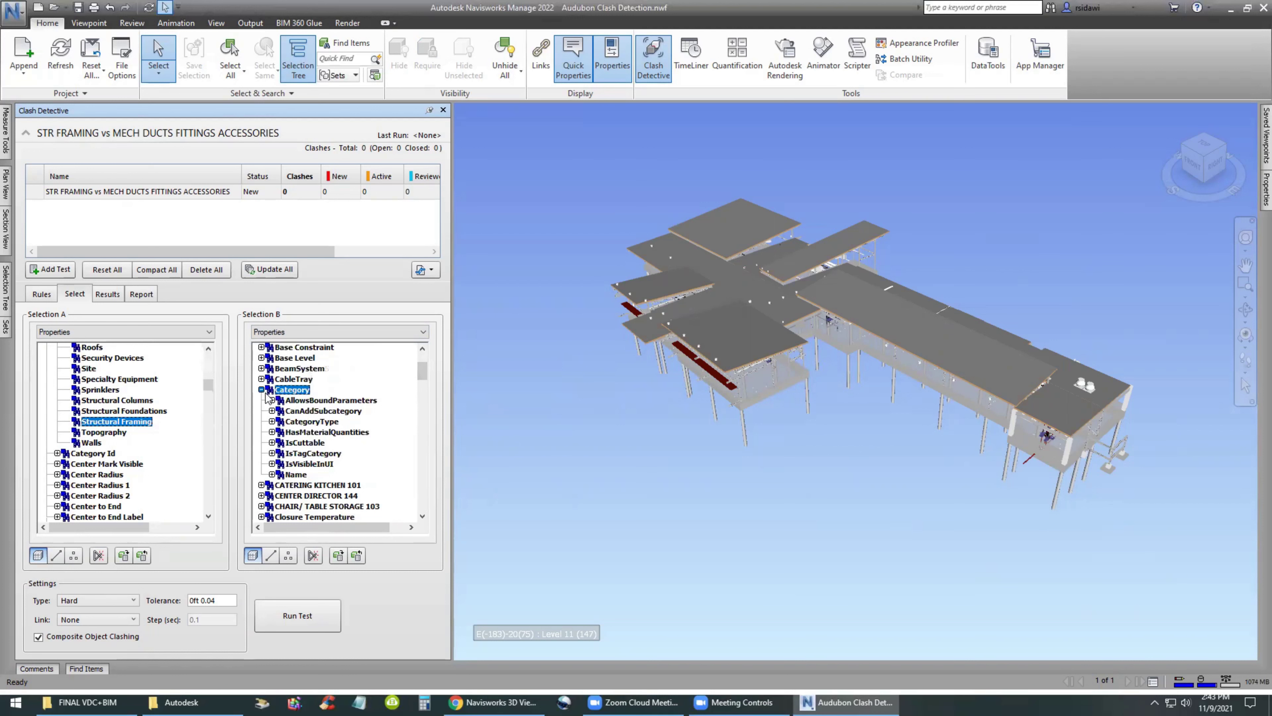
left_click(295, 474)
left_click(271, 474)
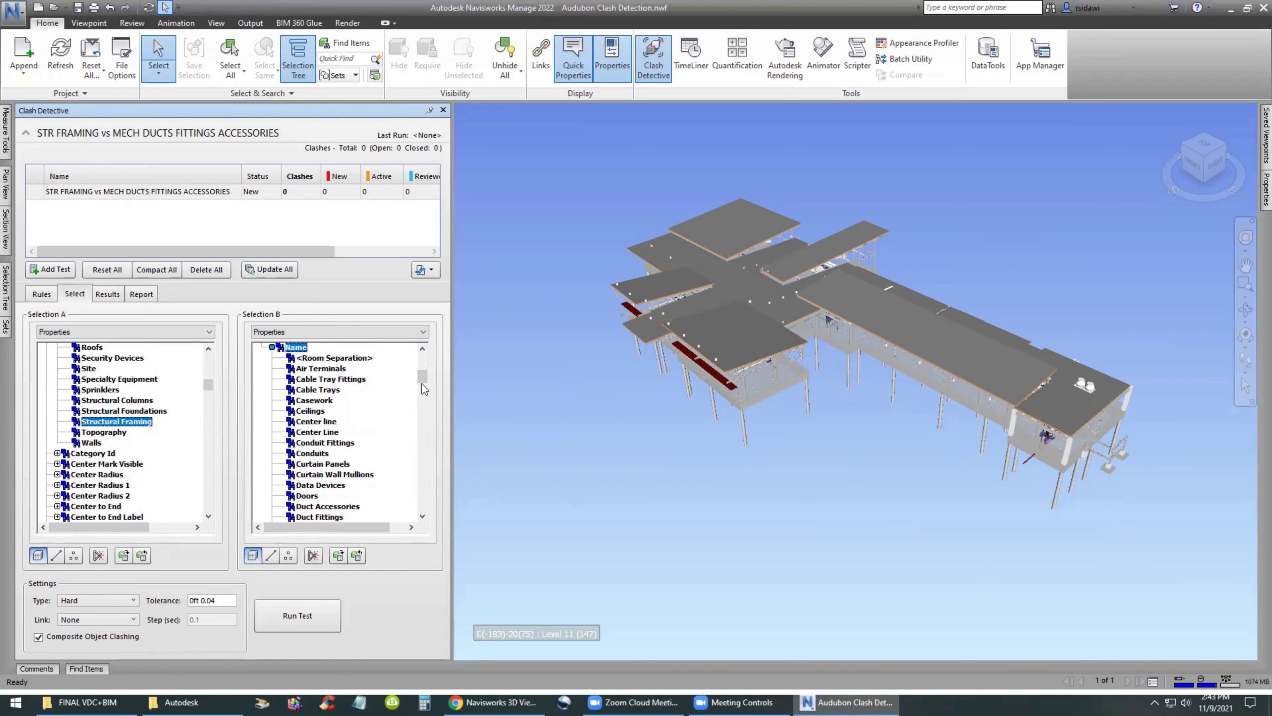
left_click(423, 517)
left_click(423, 517)
left_click(423, 517)
left_click(423, 517)
left_click(423, 518)
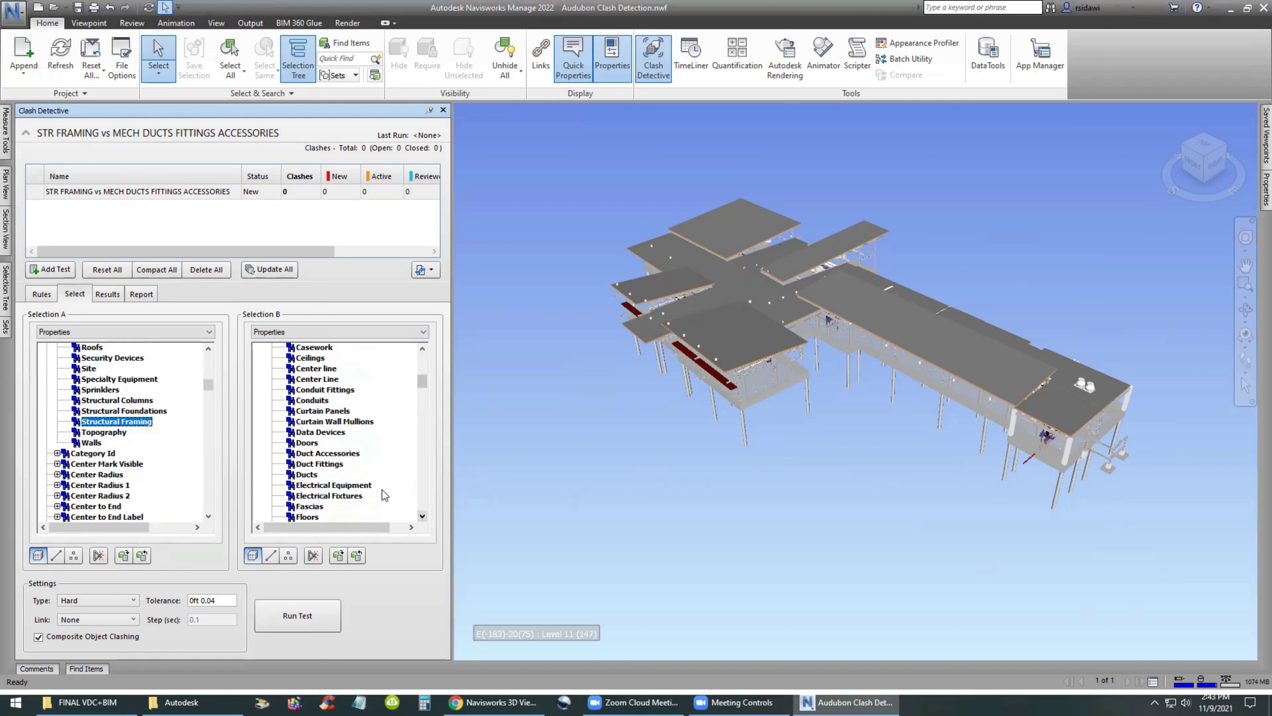
left_click(307, 476)
left_click(320, 464, "ctrl")
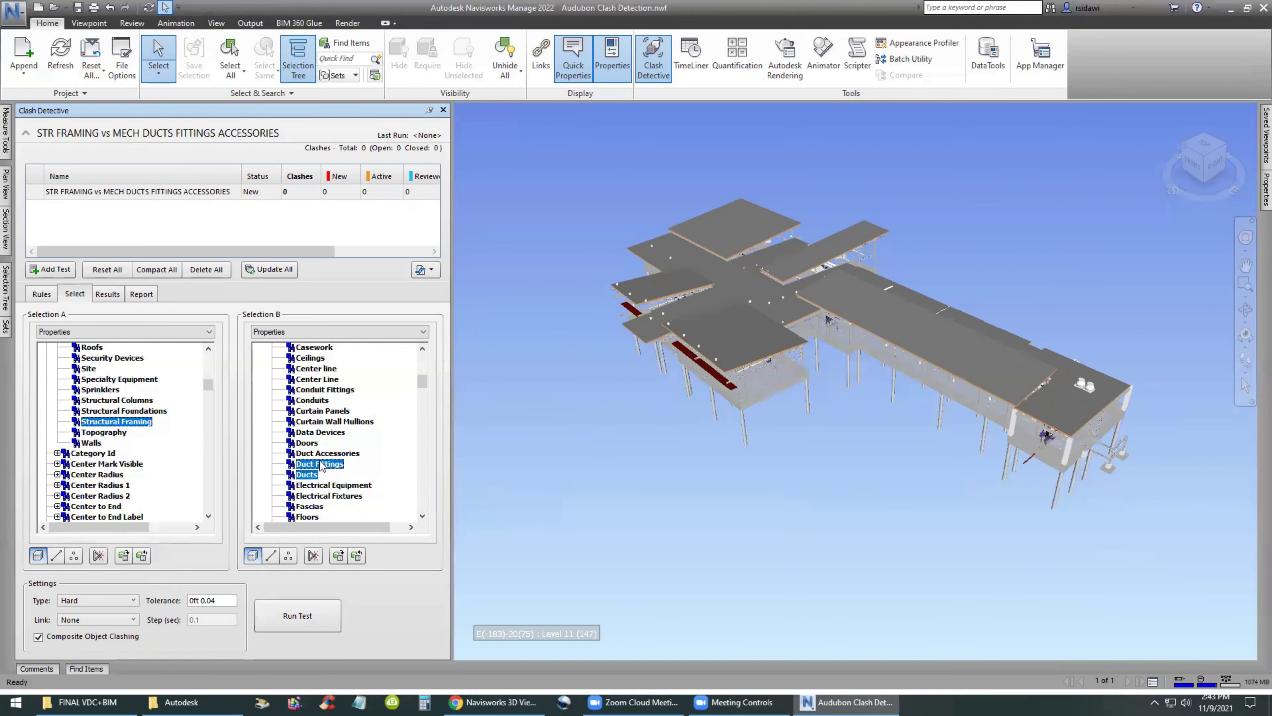
left_click(326, 454, "ctrl")
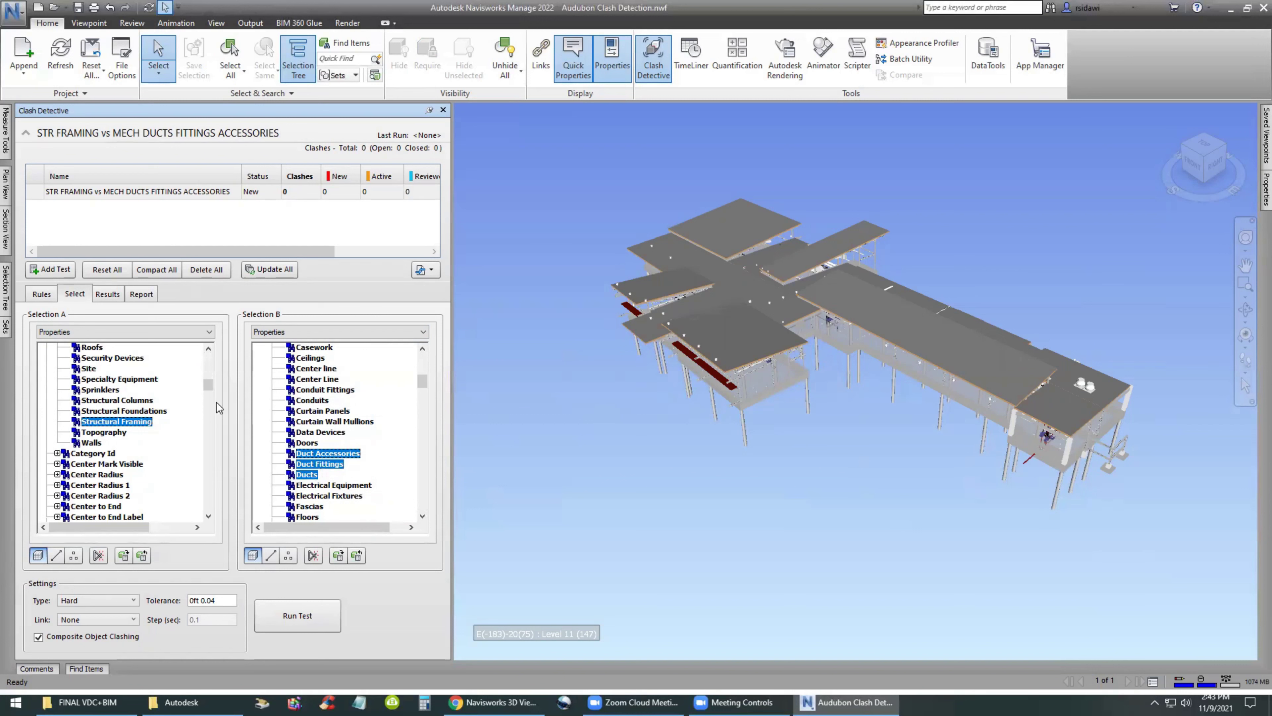
Step: Use the STR FRAMING set for Selection A and the MECH DUCTS FITTINGS ACCESSORIES set for Selection B
left_click(157, 333)
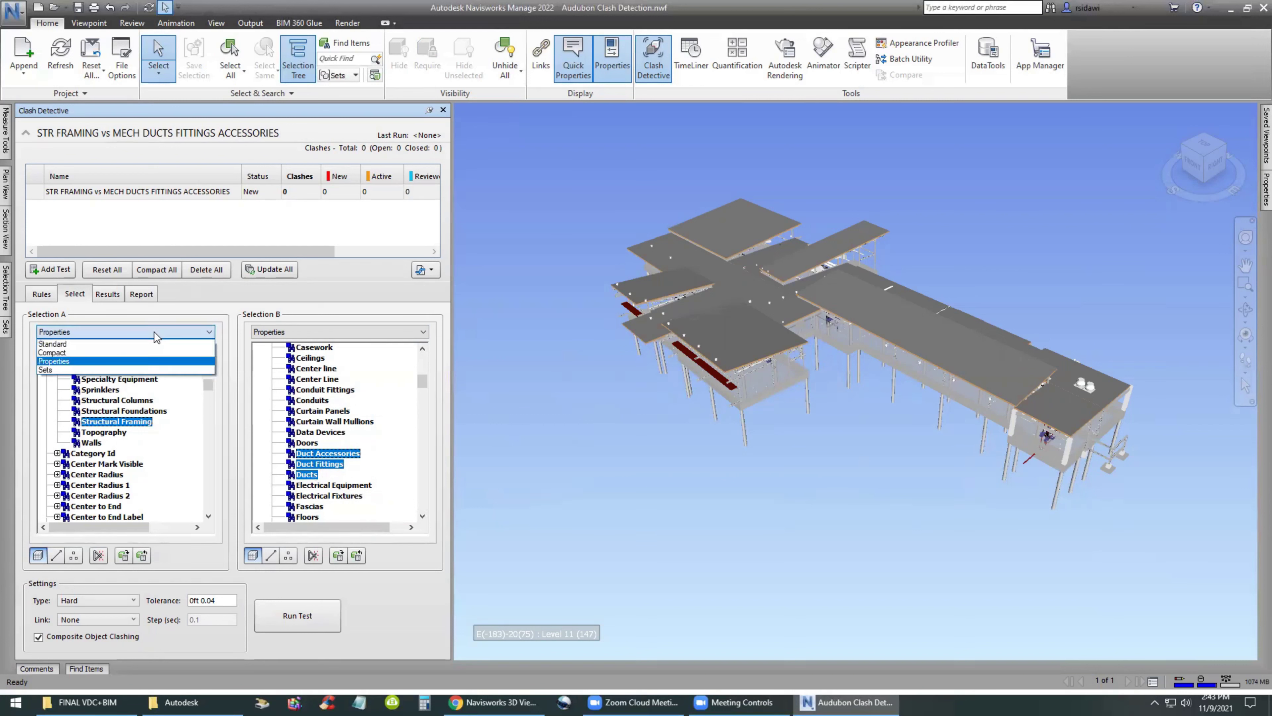
left_click(48, 370)
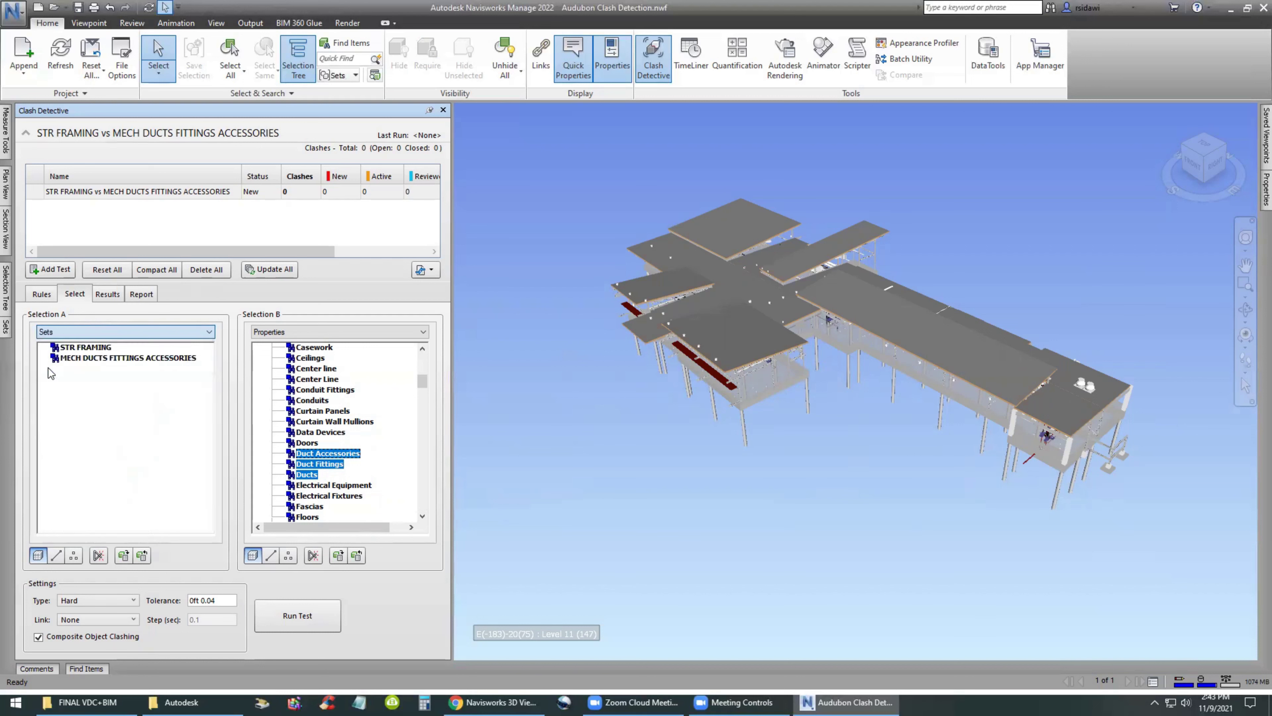
left_click(280, 333)
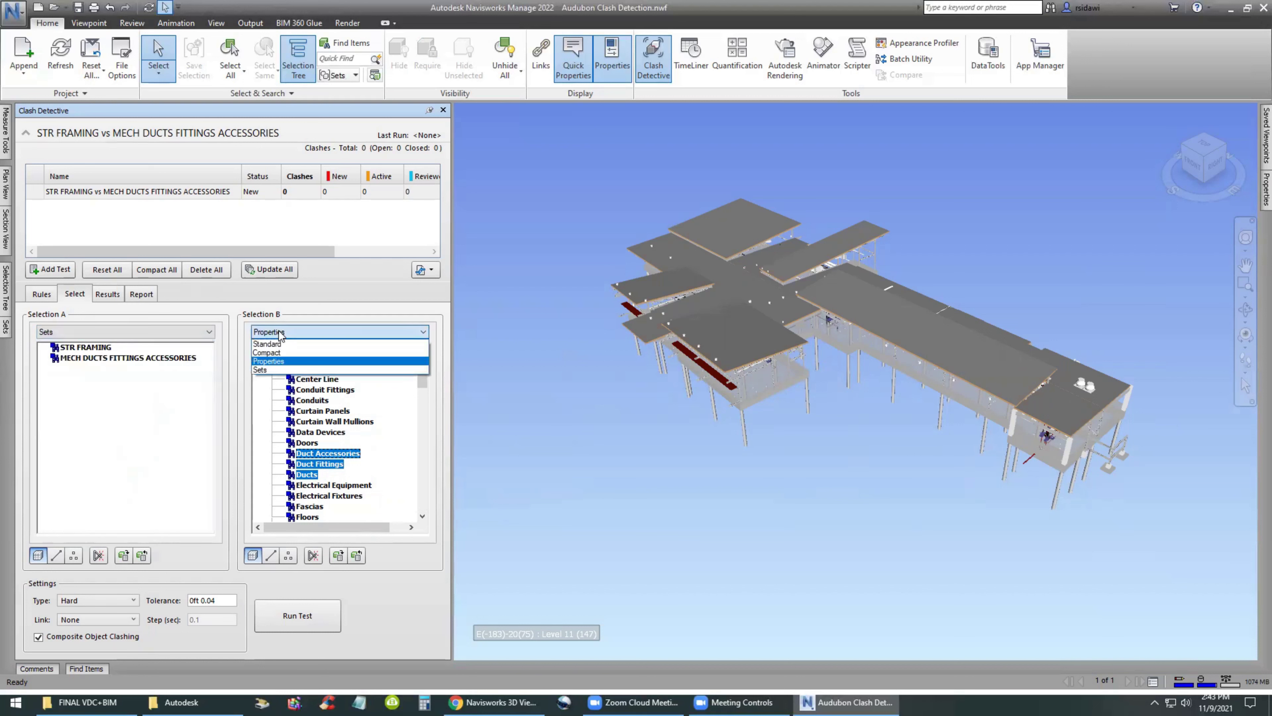
left_click(269, 370)
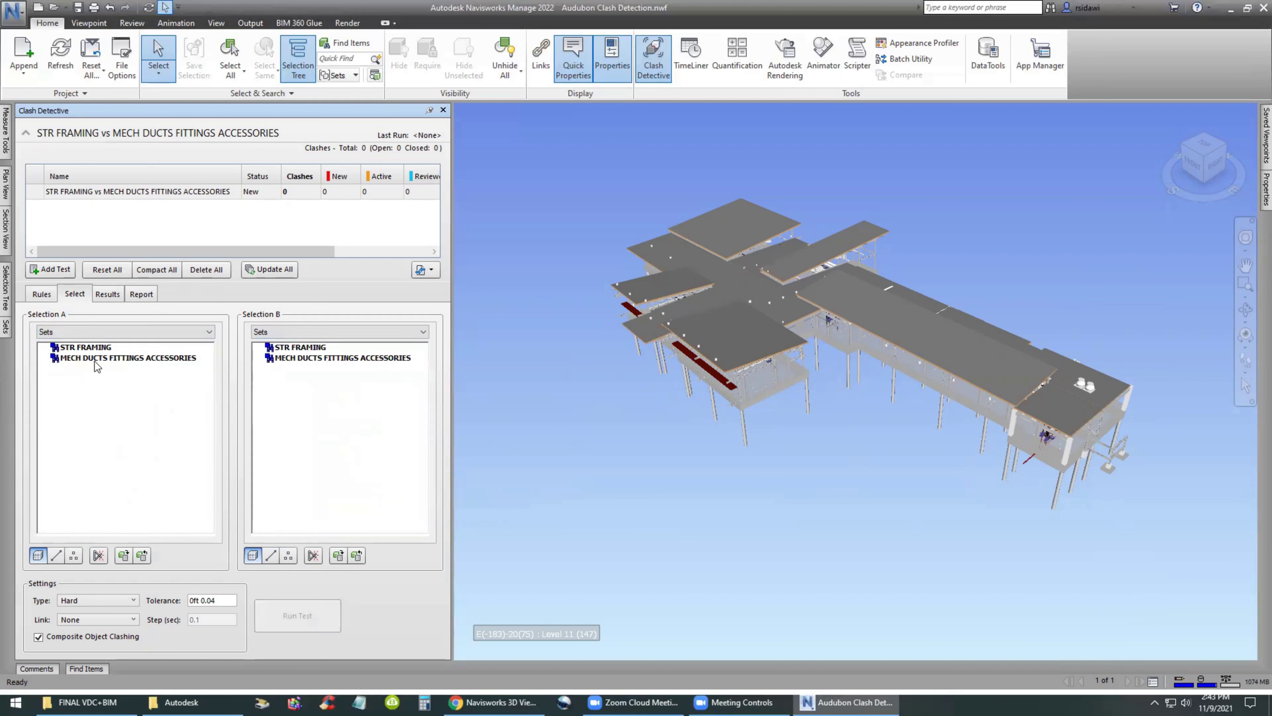
left_click(93, 347)
left_click(321, 360)
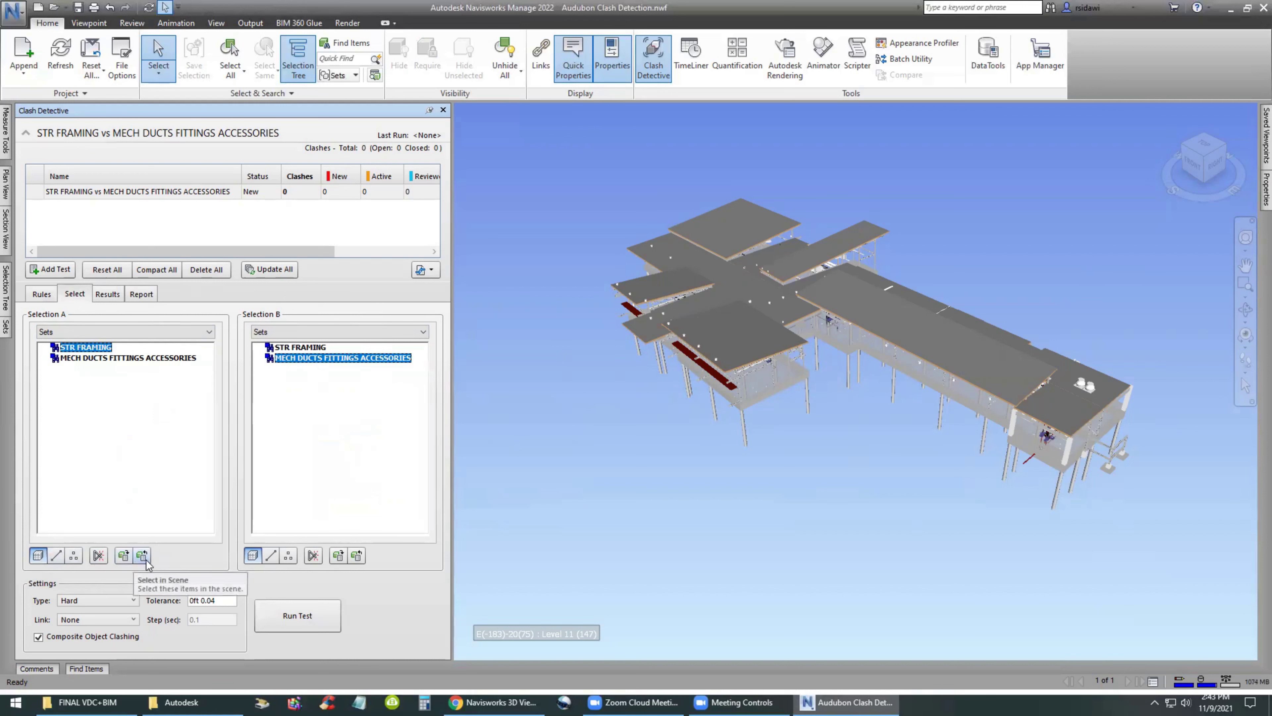
Step: Keep the Hard clash type, set tolerance to 0ft 0.00, turn off composite object clashing, and run the test
left_click(125, 604)
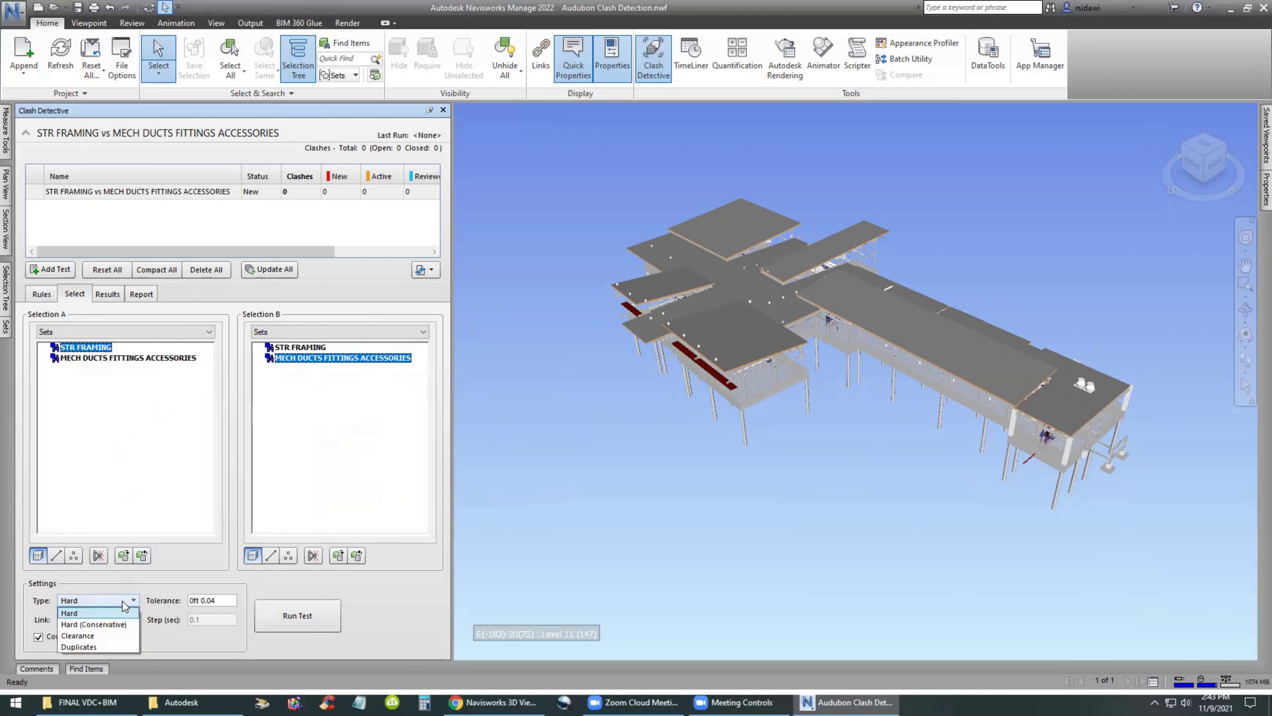
left_click(124, 612)
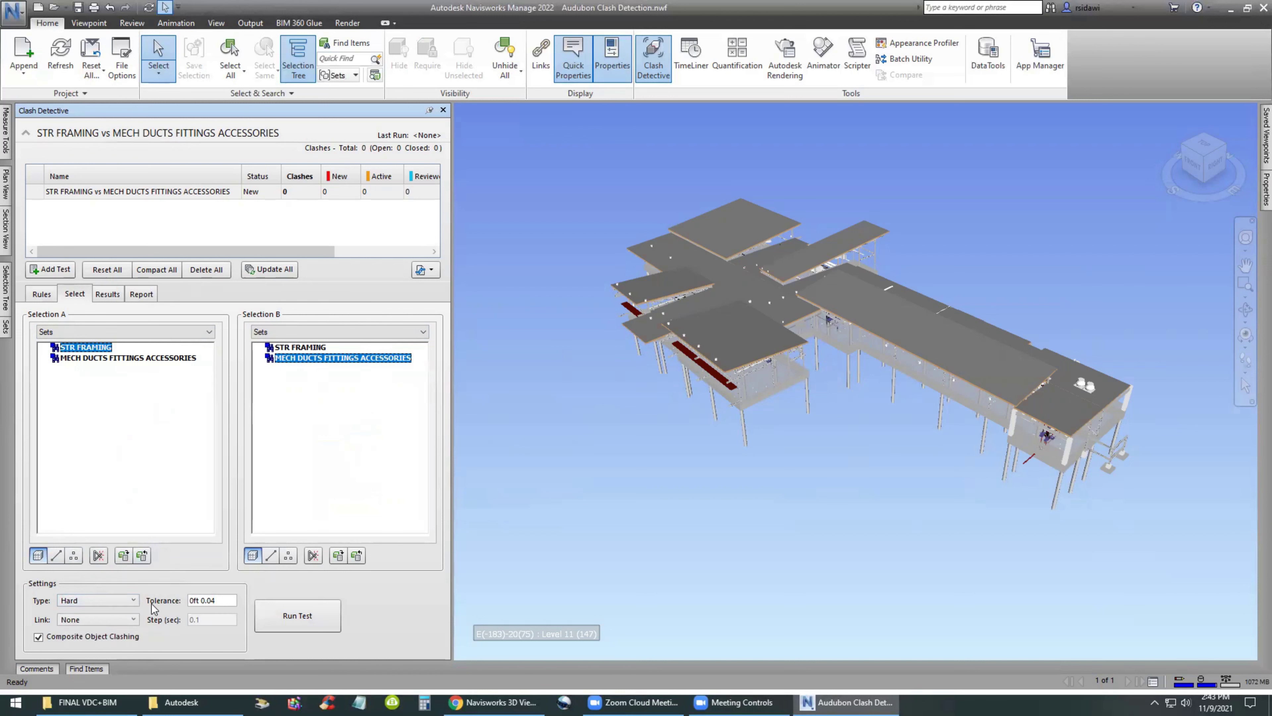
left_click_drag(225, 604, 183, 604)
left_click(225, 601)
type("0")
left_click(218, 608)
left_click(37, 637)
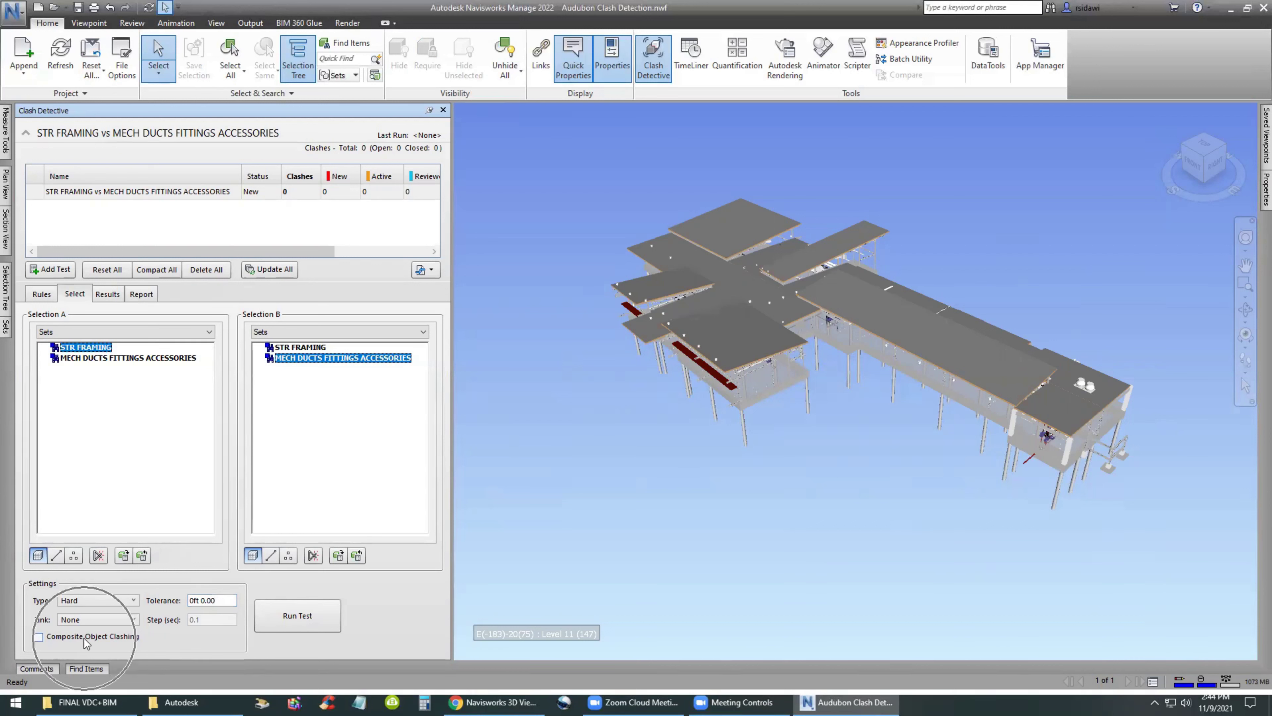
left_click(298, 617)
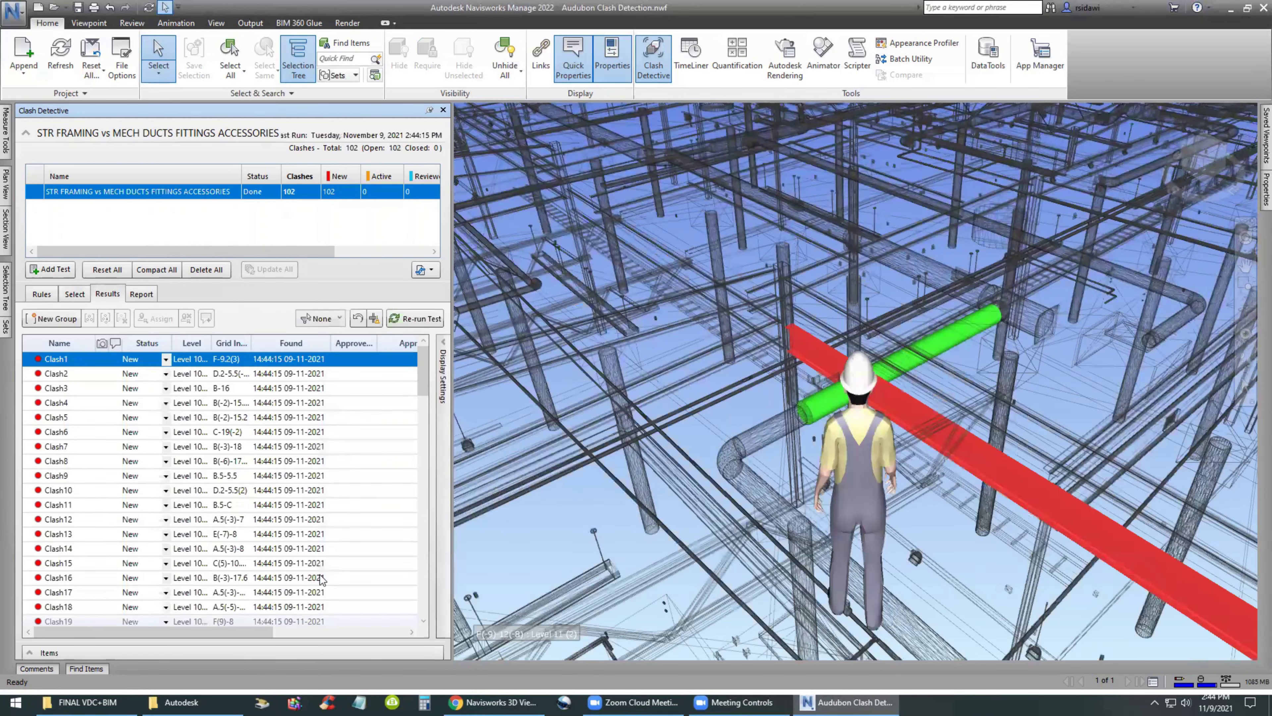
Step: Show Clash3 from the Results list and orbit around the red beam crossing the green duct
left_click_drag(420, 366, 424, 609)
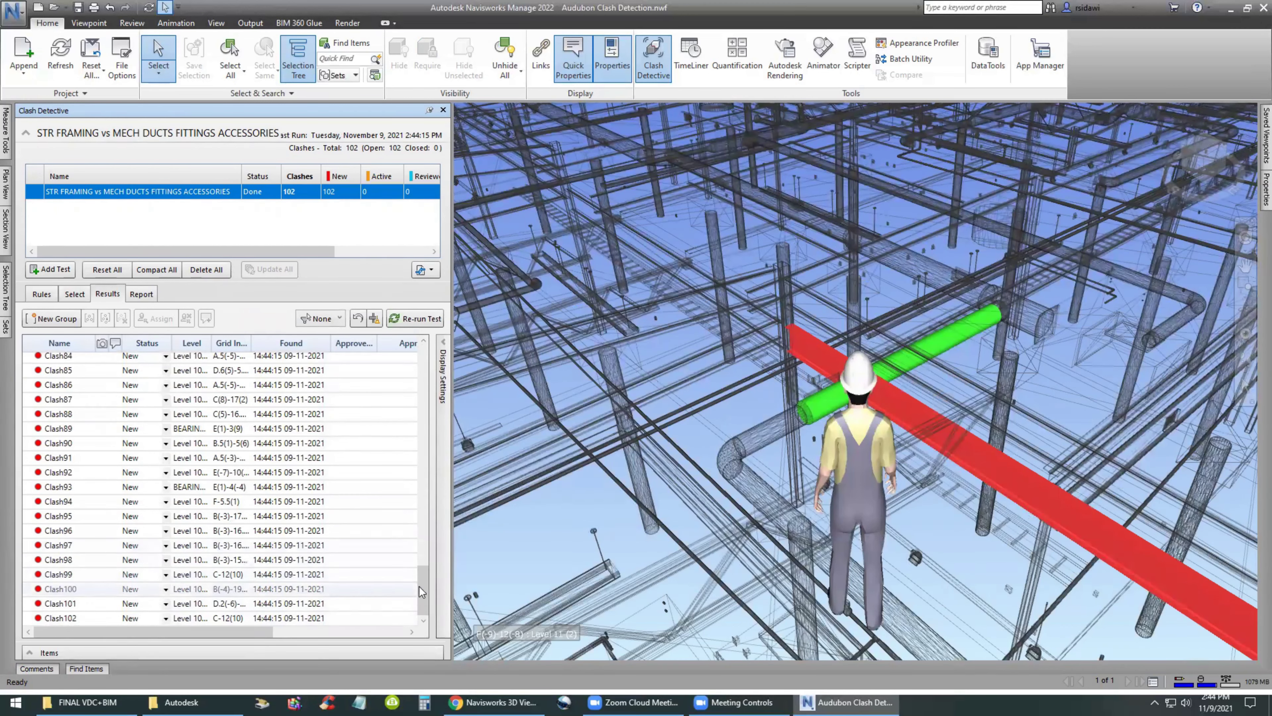
scroll(393, 353, "up", 20)
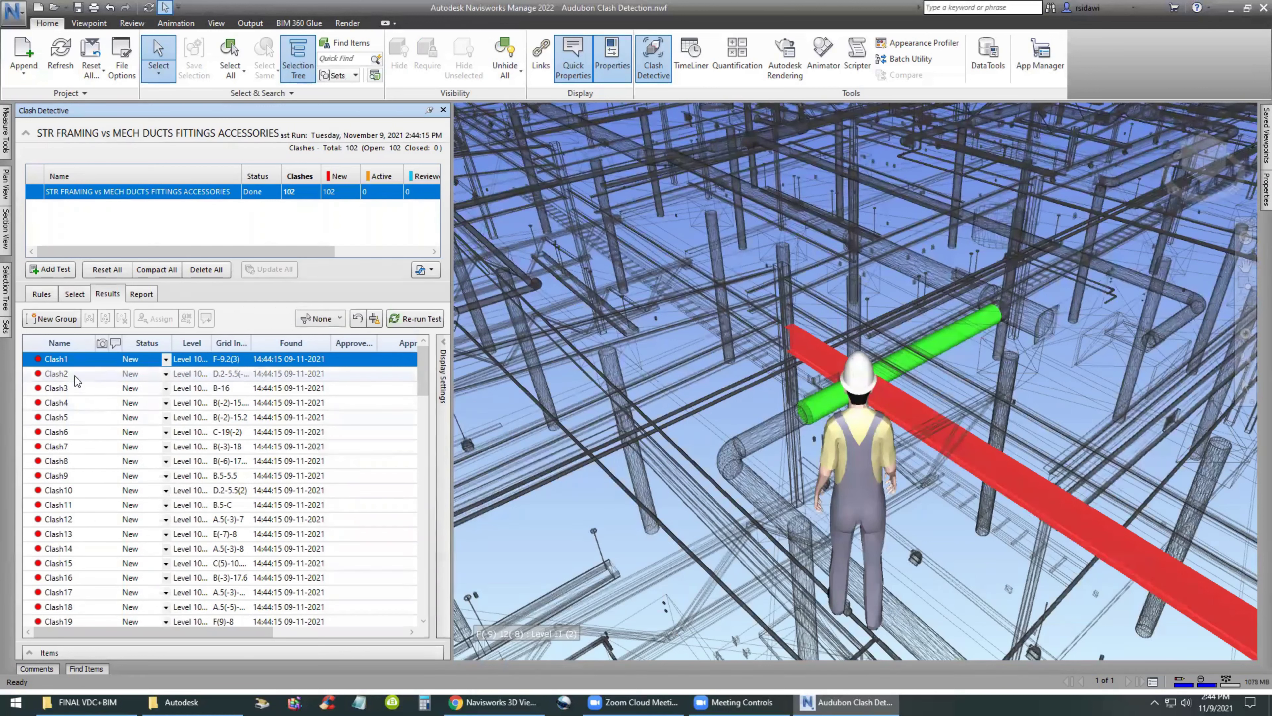
left_click(62, 376)
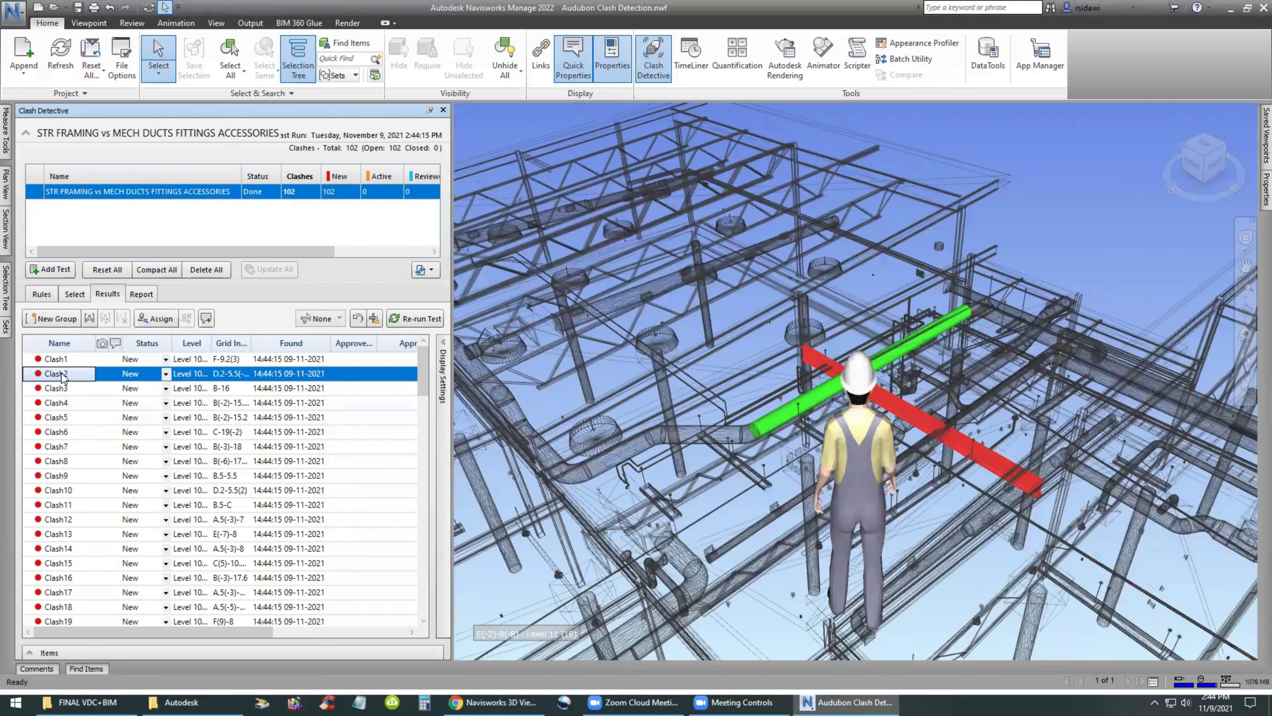
left_click(62, 390)
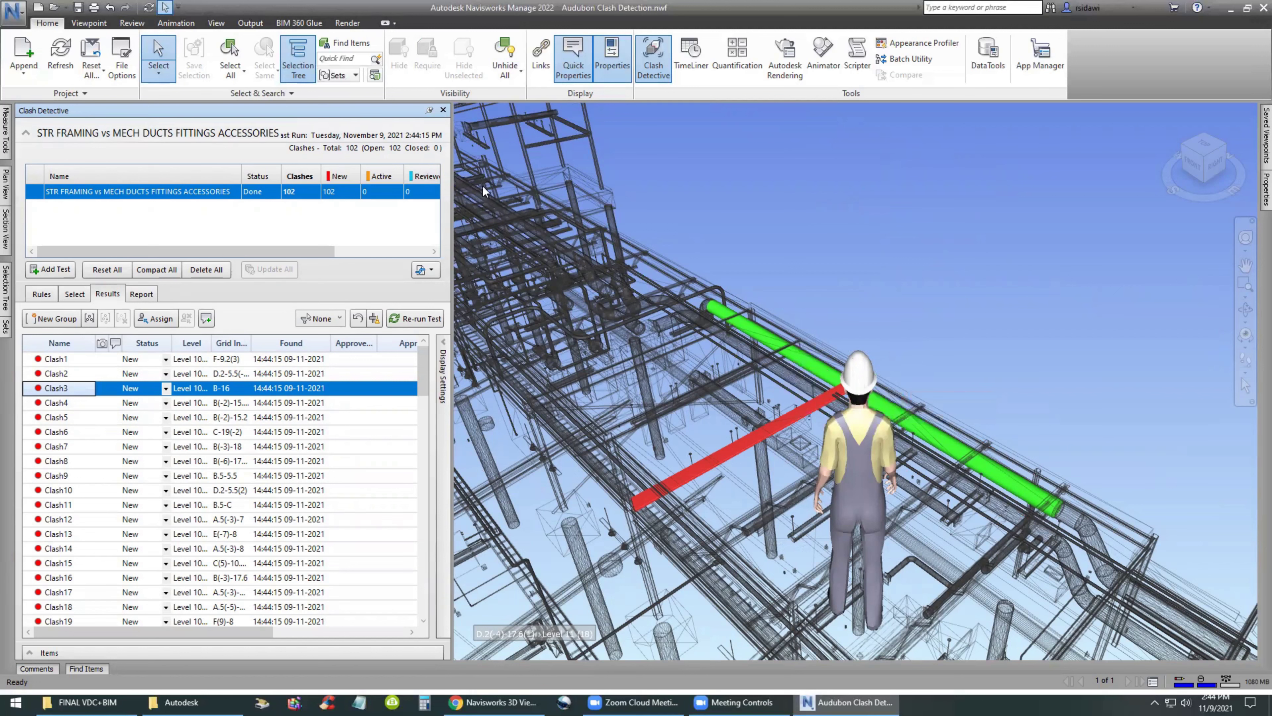
left_click_drag(1206, 168, 1191, 161)
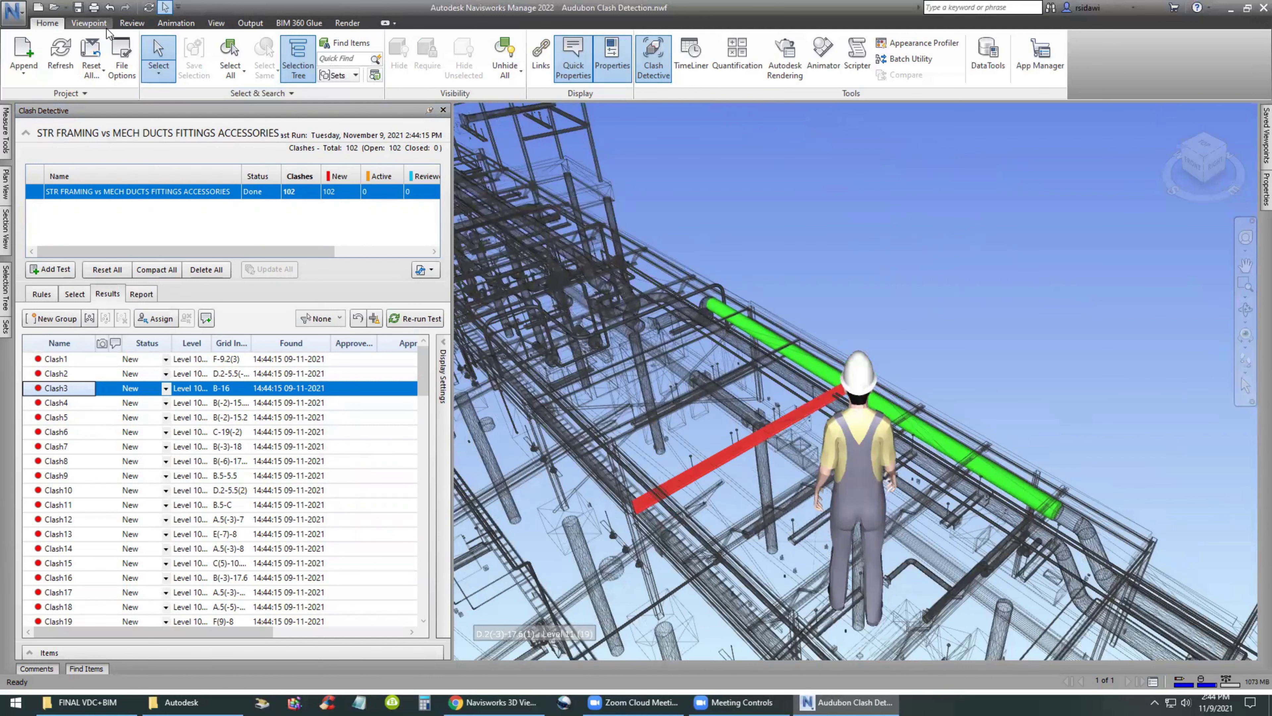
Step: Turn off the Third Person avatar under Viewpoint Realism
left_click(216, 24)
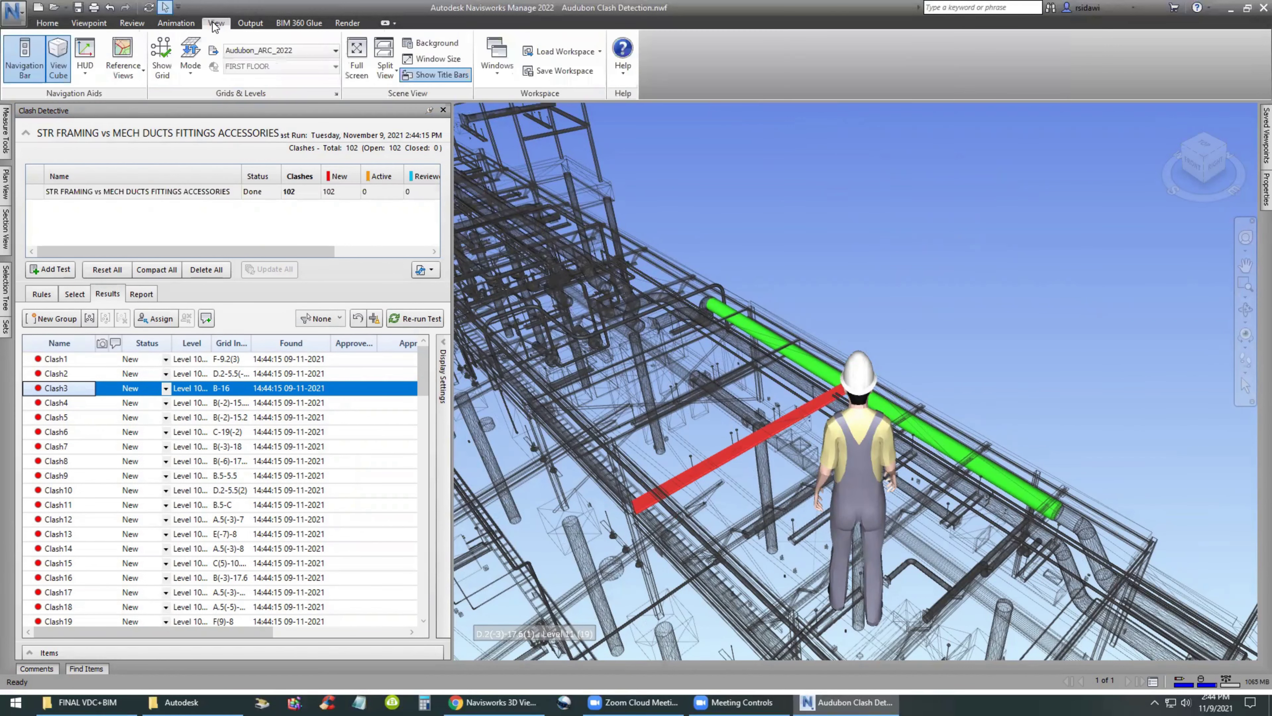
left_click(100, 24)
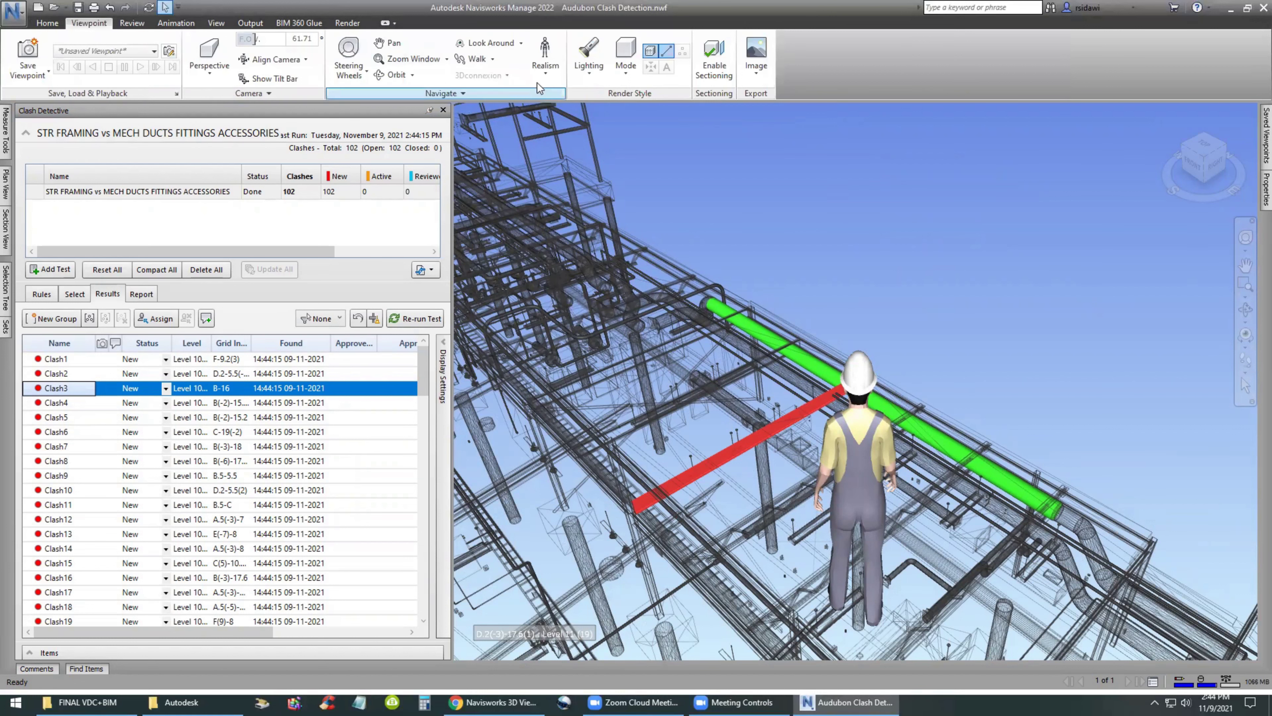
left_click(546, 75)
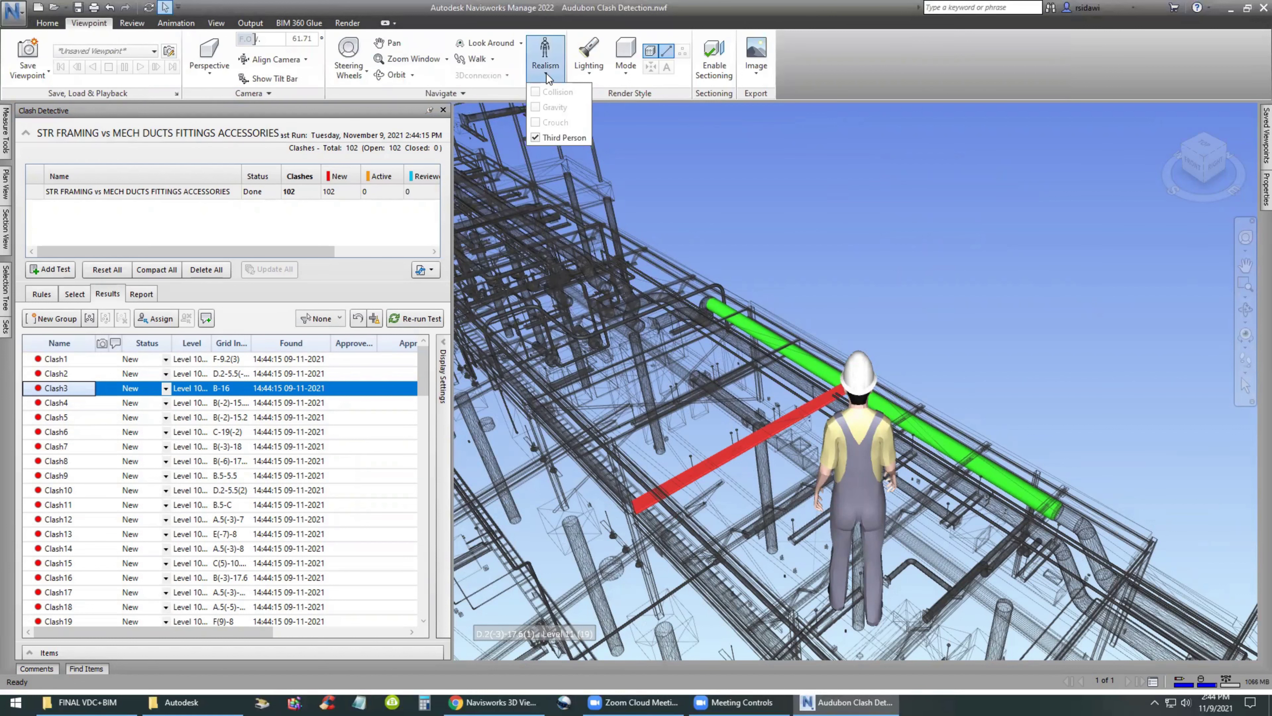
left_click(537, 137)
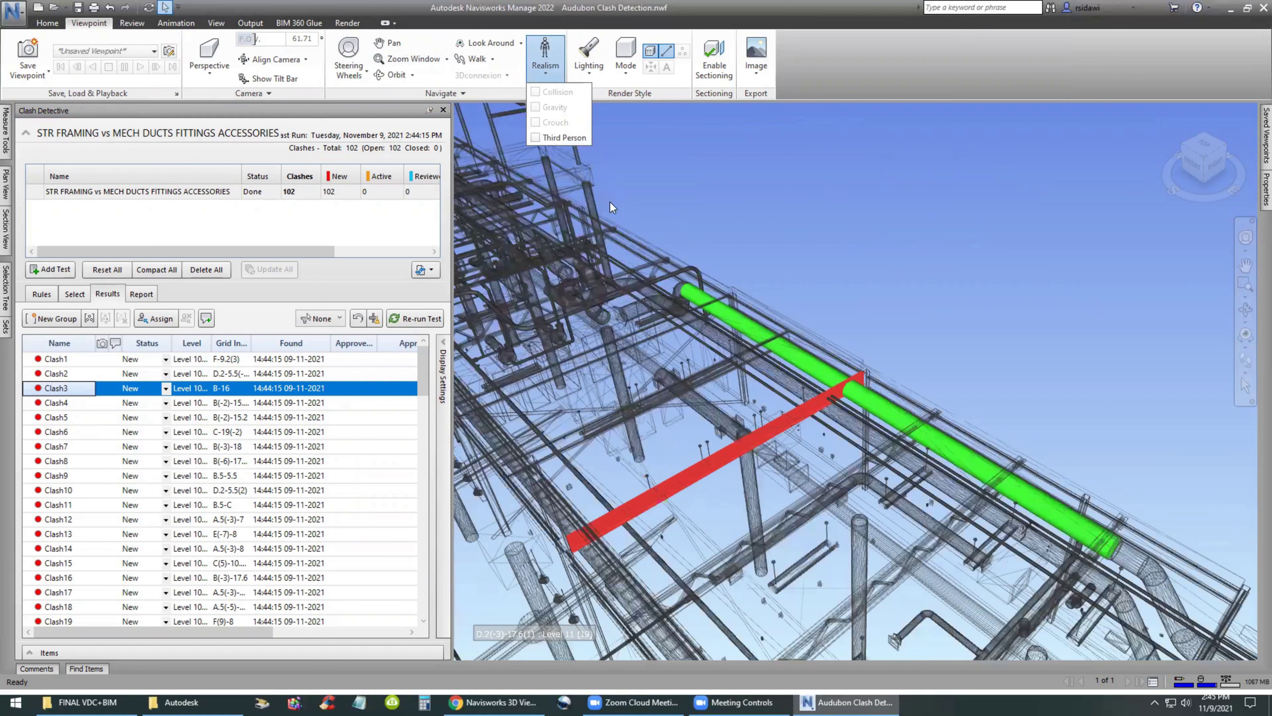
Step: Step through the clash results from Clash8 to Clash32, viewing each clash location
left_click(56, 446)
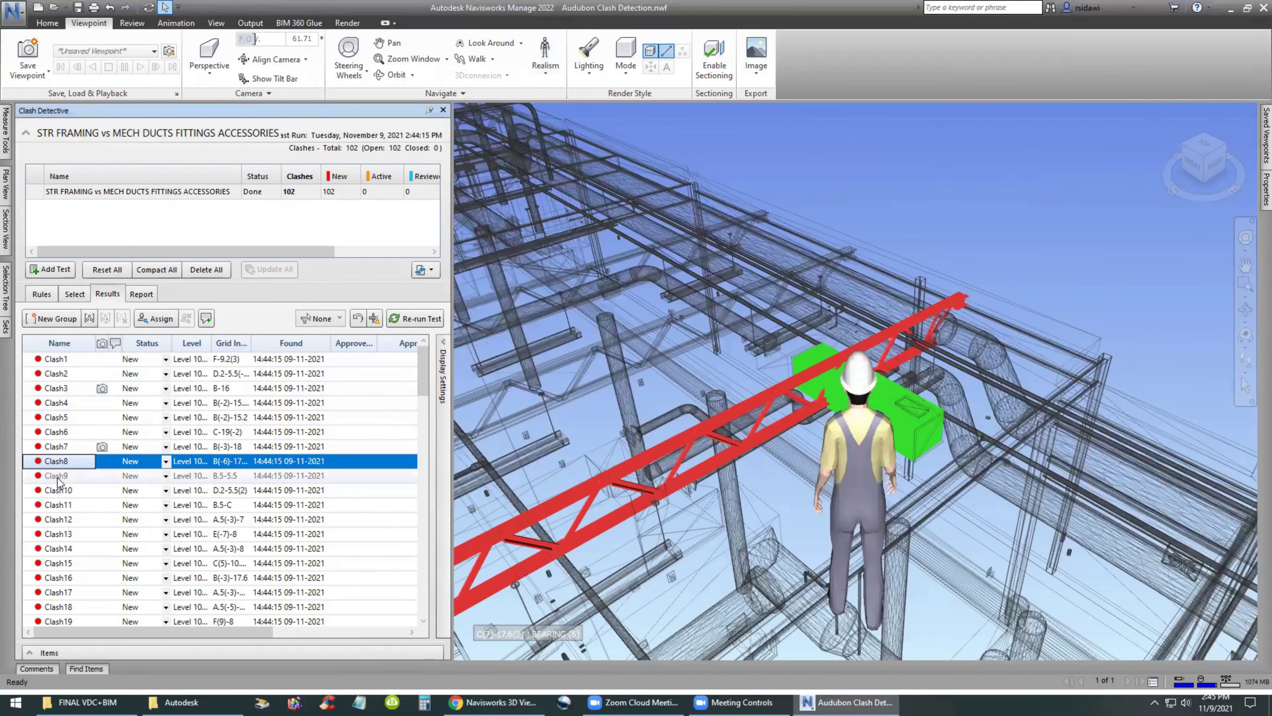
left_click(56, 475)
left_click(59, 491)
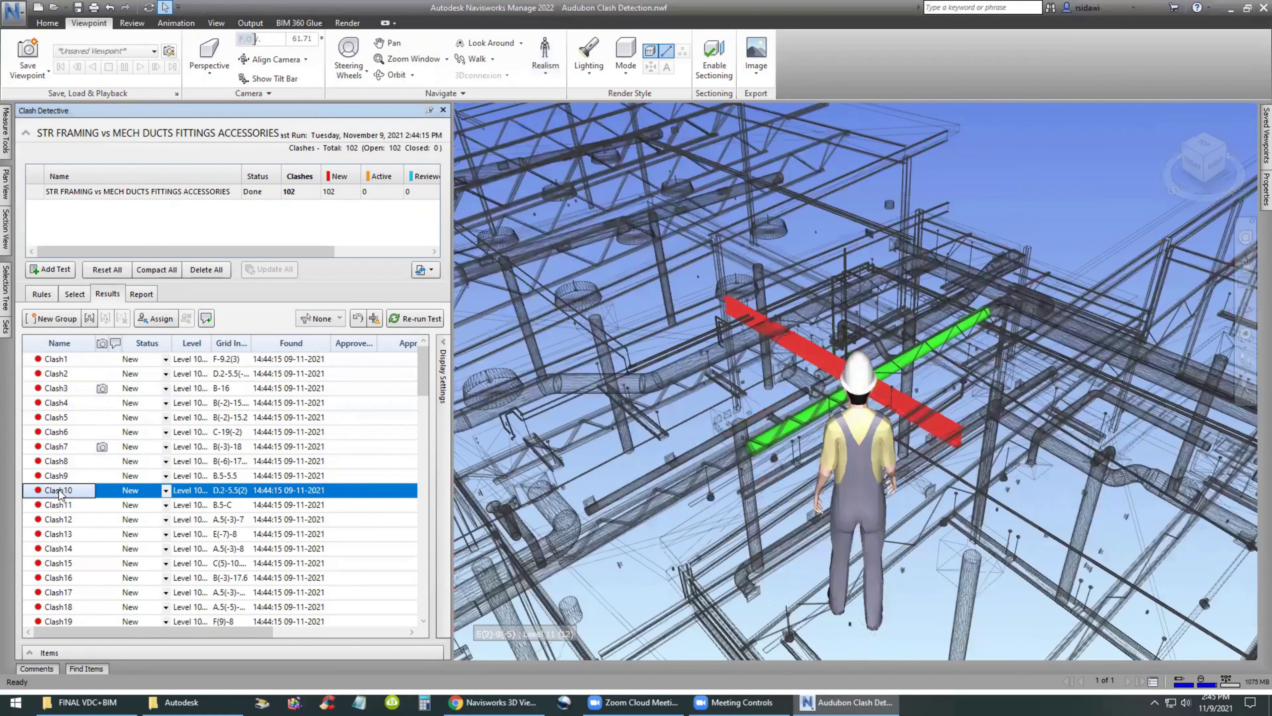
left_click(60, 505)
left_click(63, 520)
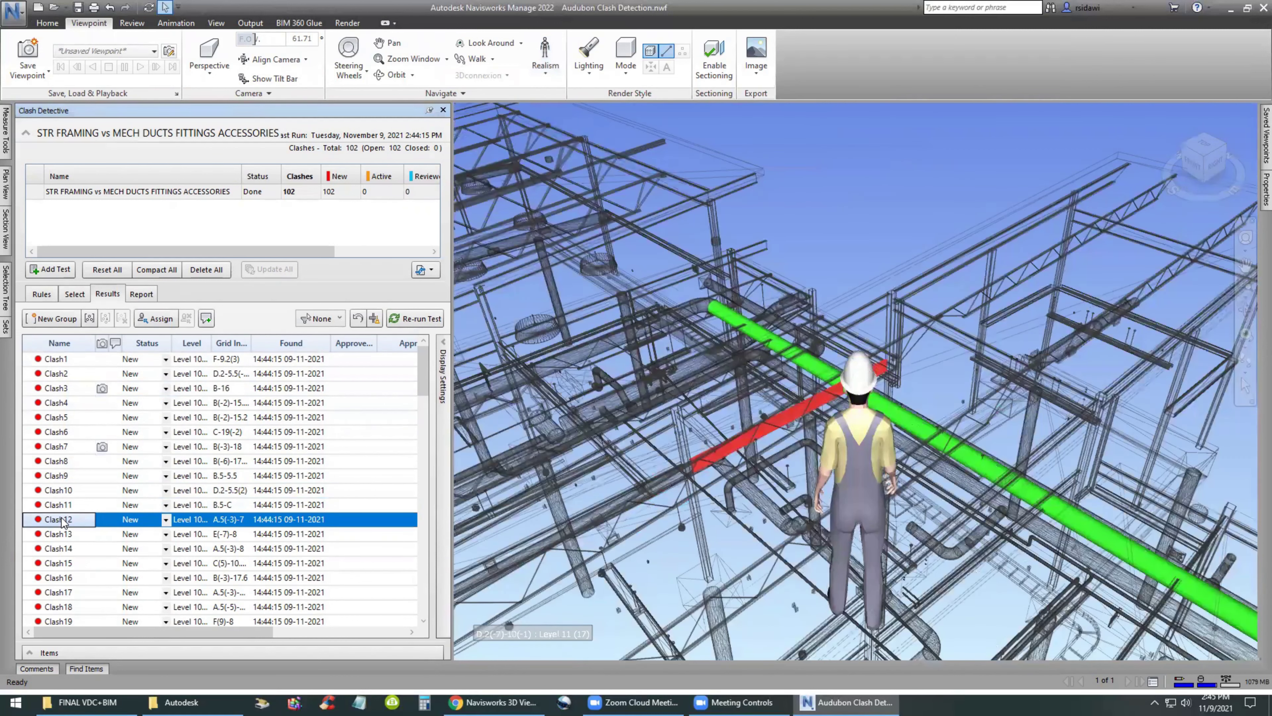
left_click(61, 534)
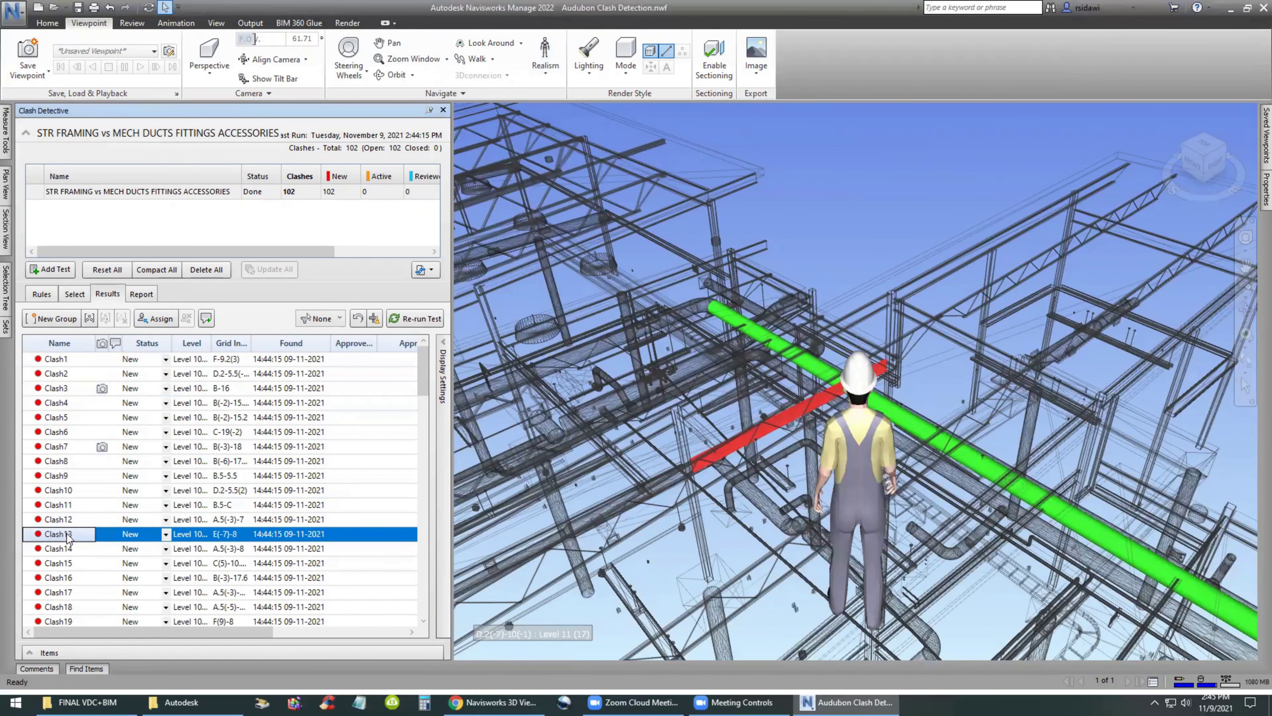
left_click(63, 549)
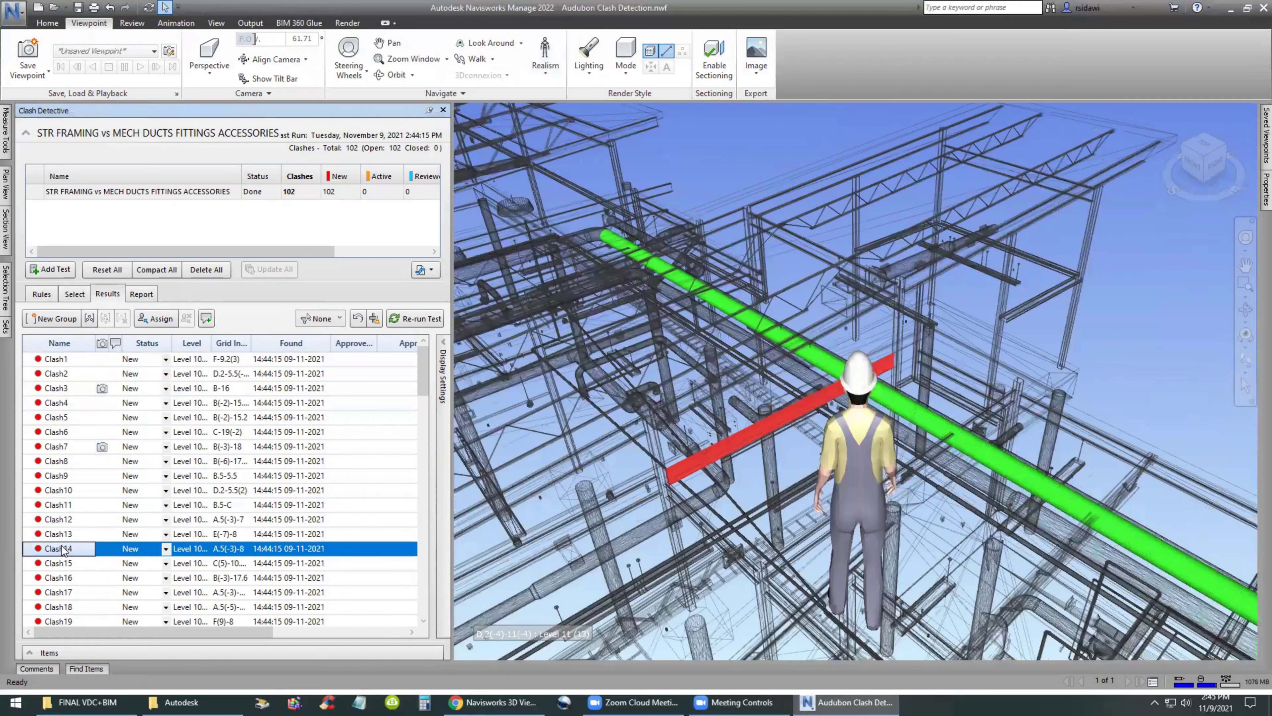
left_click(64, 563)
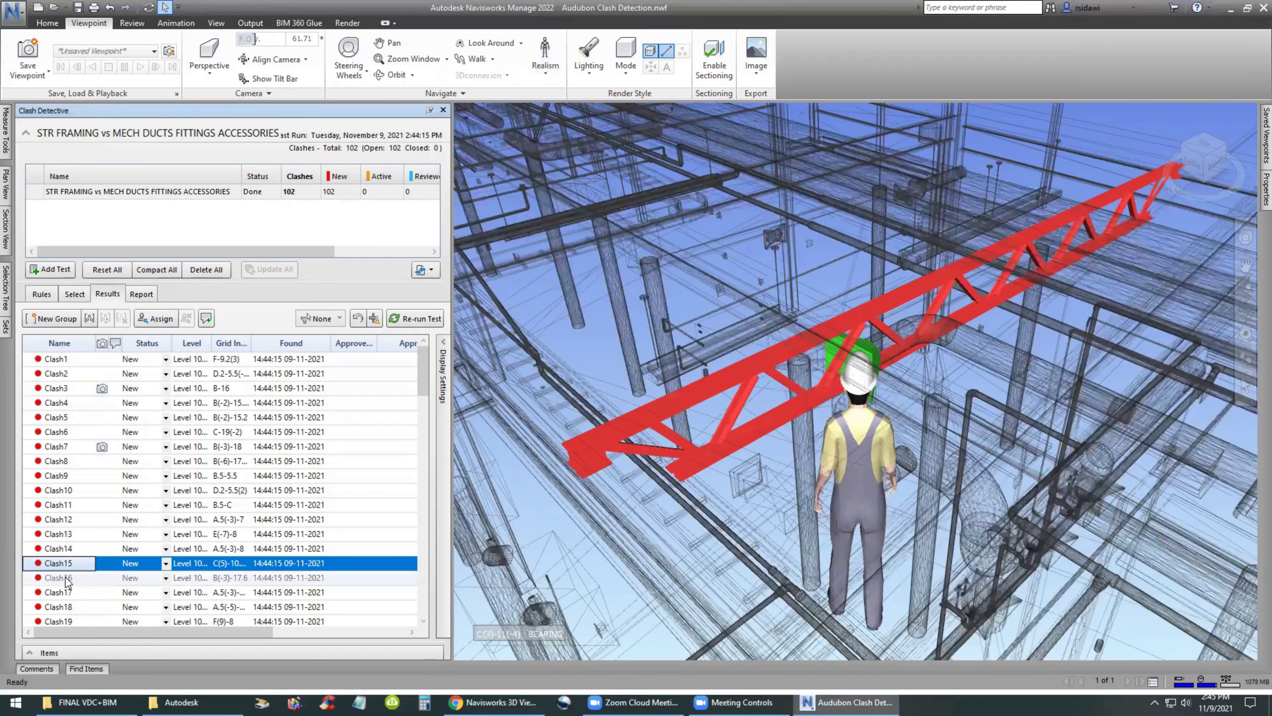
left_click(68, 579)
left_click(68, 592)
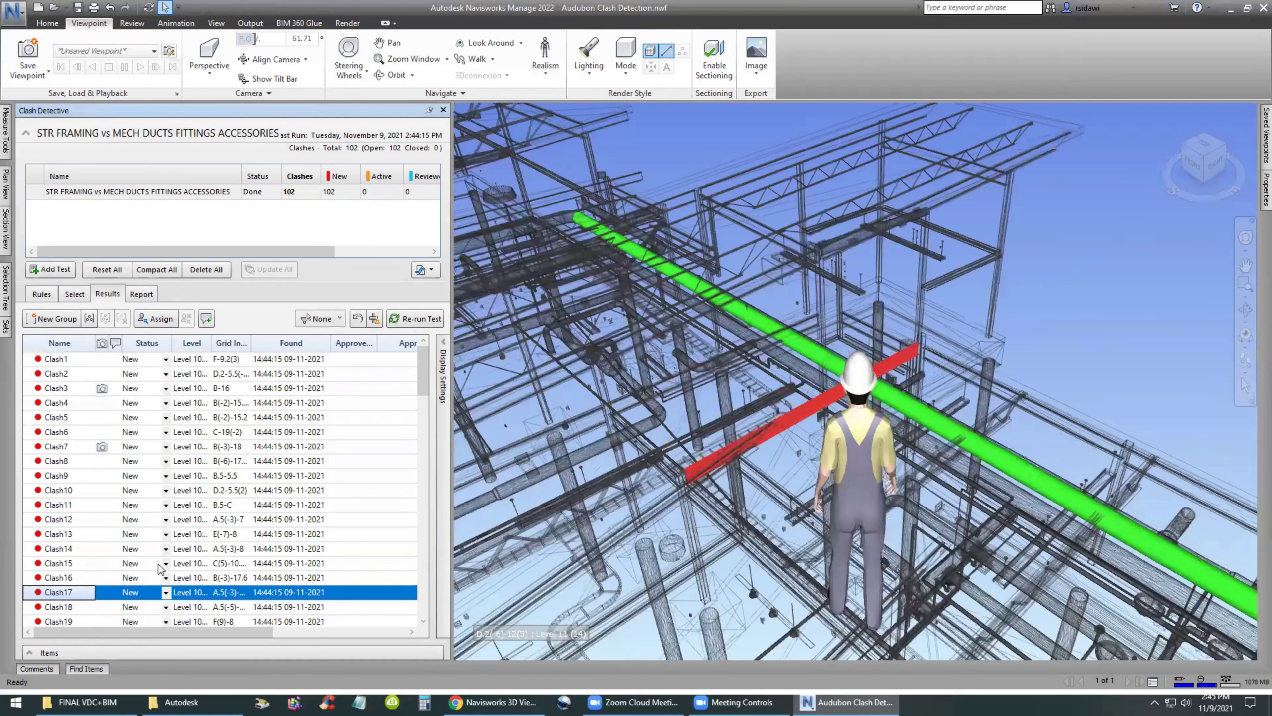
scroll(420, 413, "down", 5)
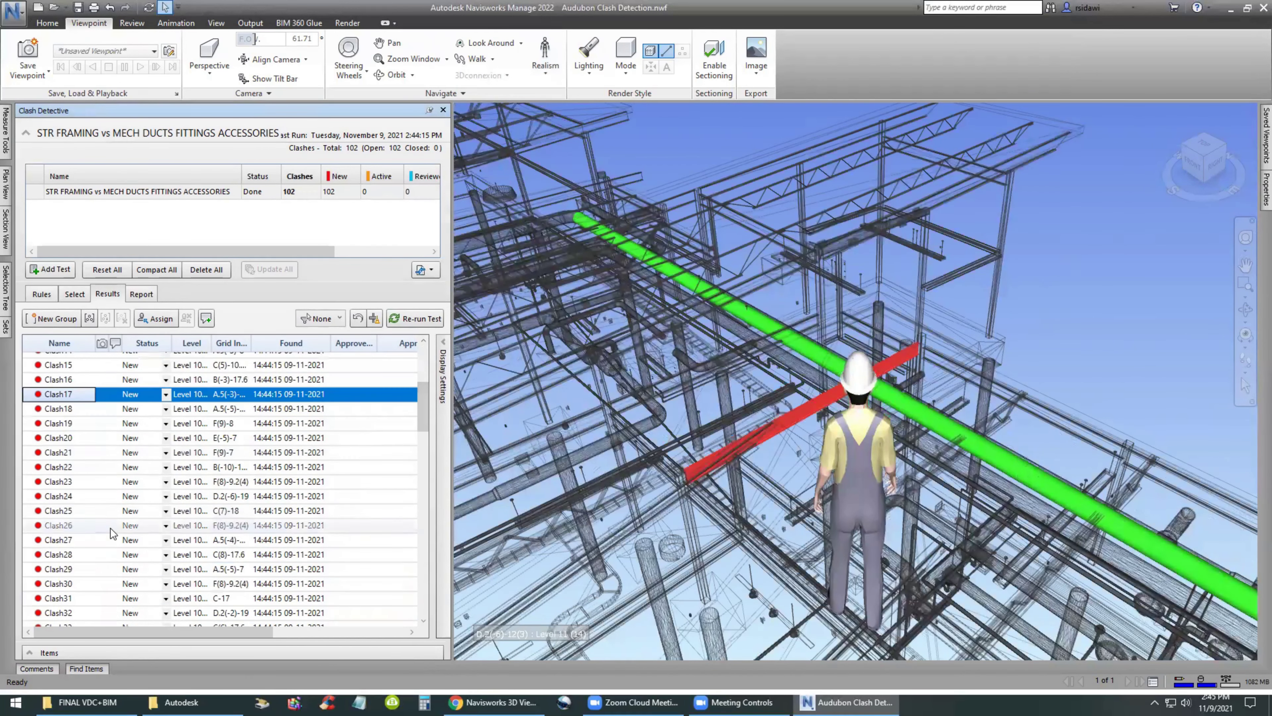
left_click(68, 409)
left_click(65, 424)
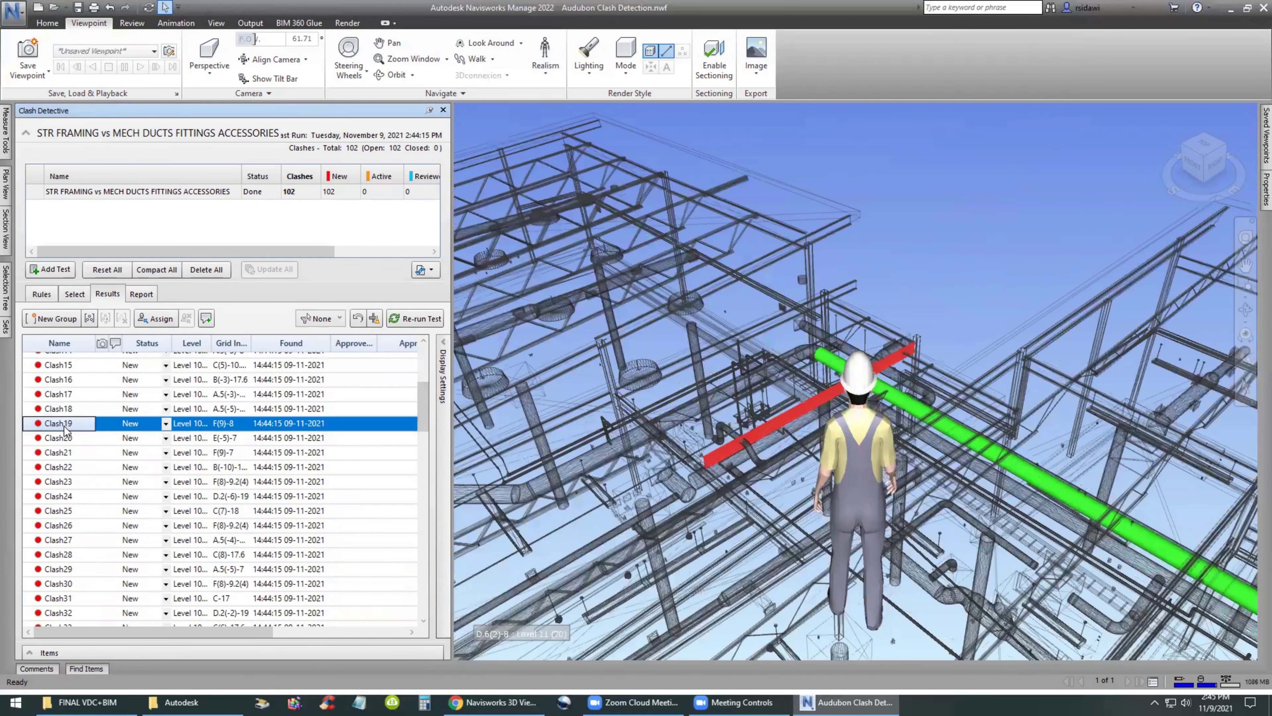
left_click(64, 439)
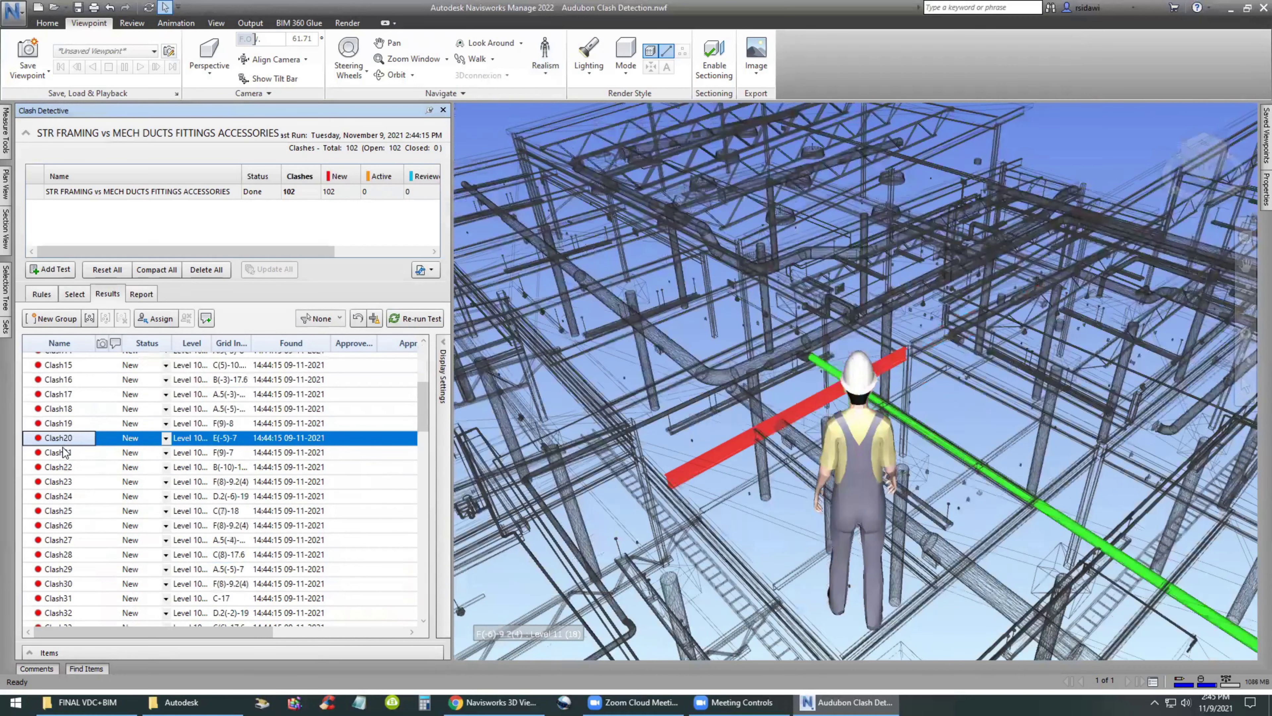
left_click(64, 454)
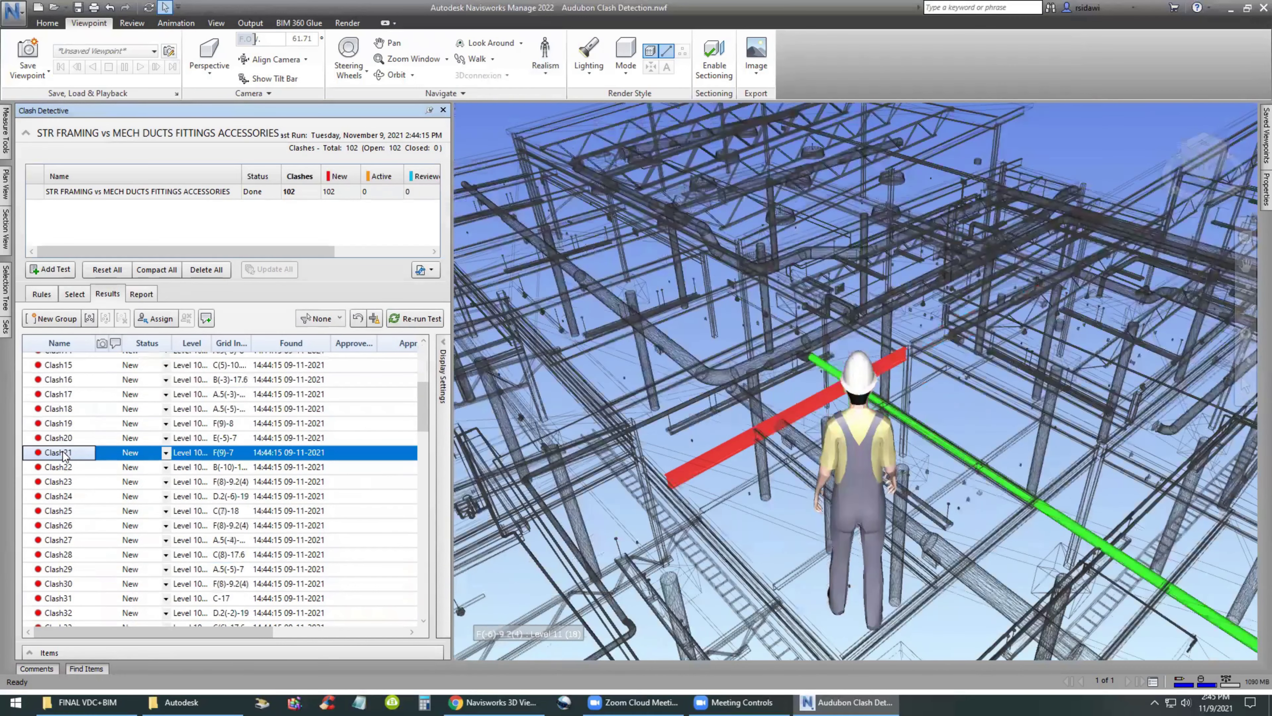
left_click(65, 468)
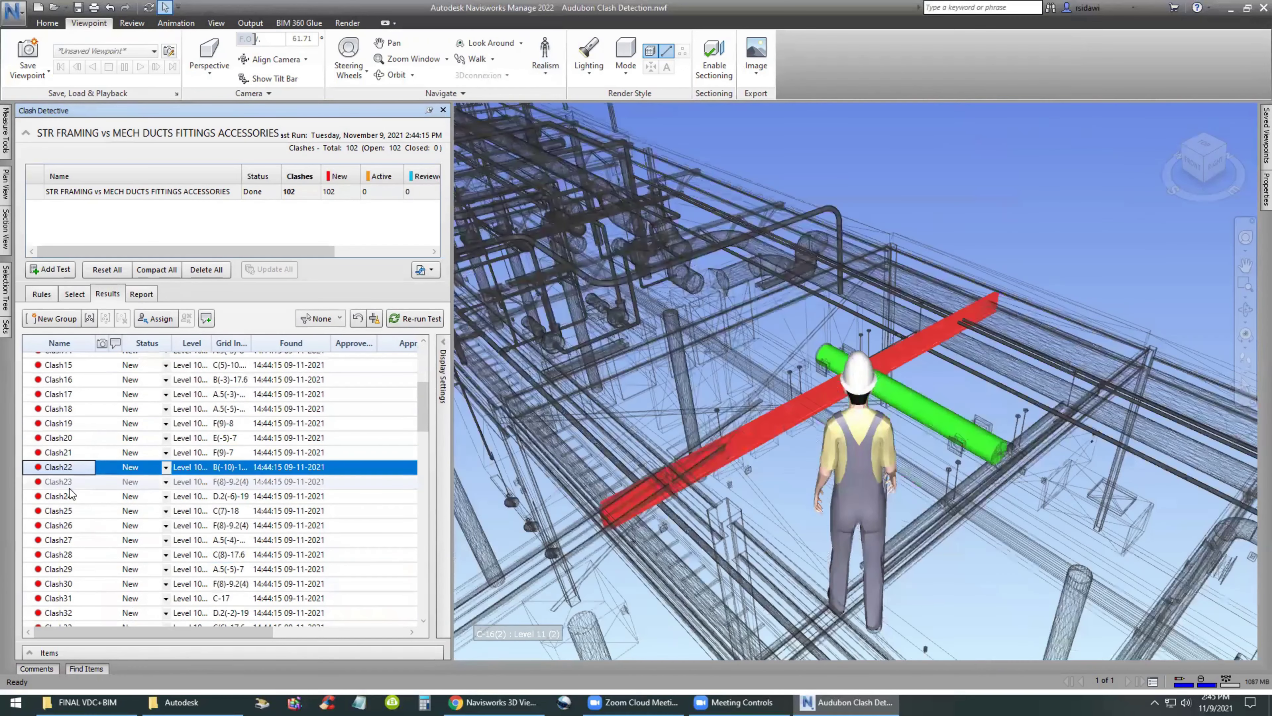
left_click(64, 482)
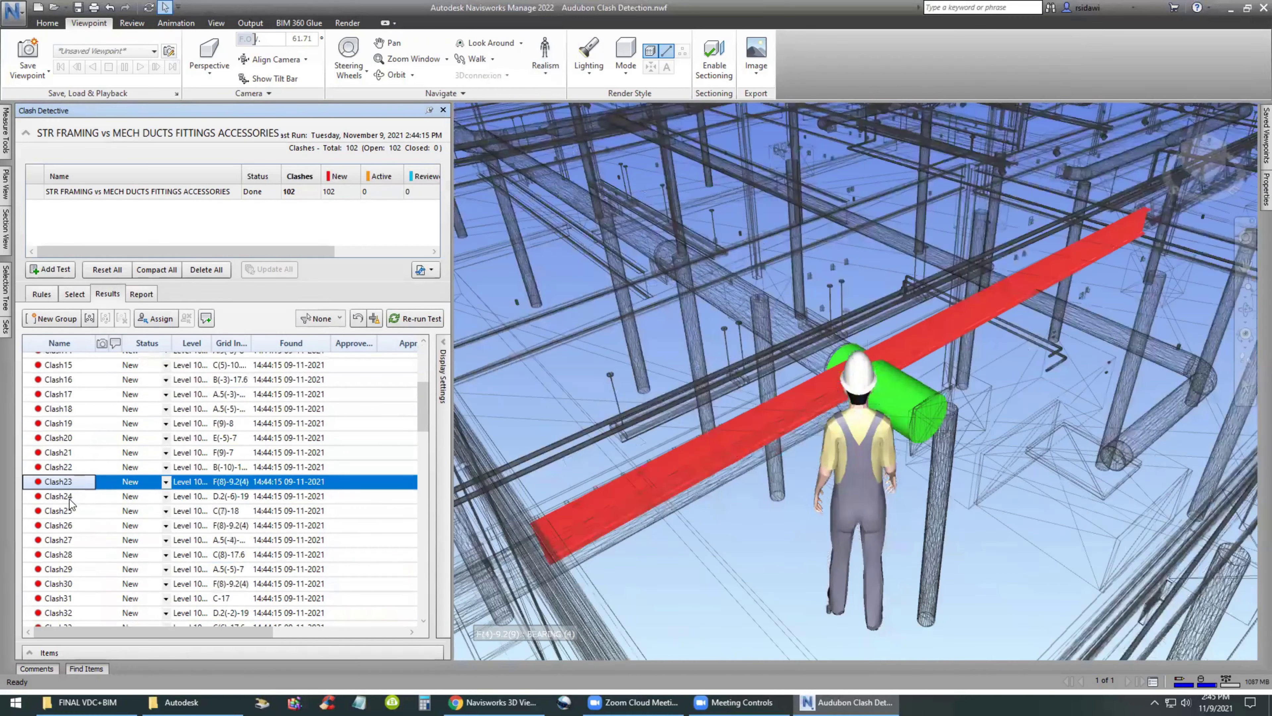
left_click(63, 511)
left_click(60, 541)
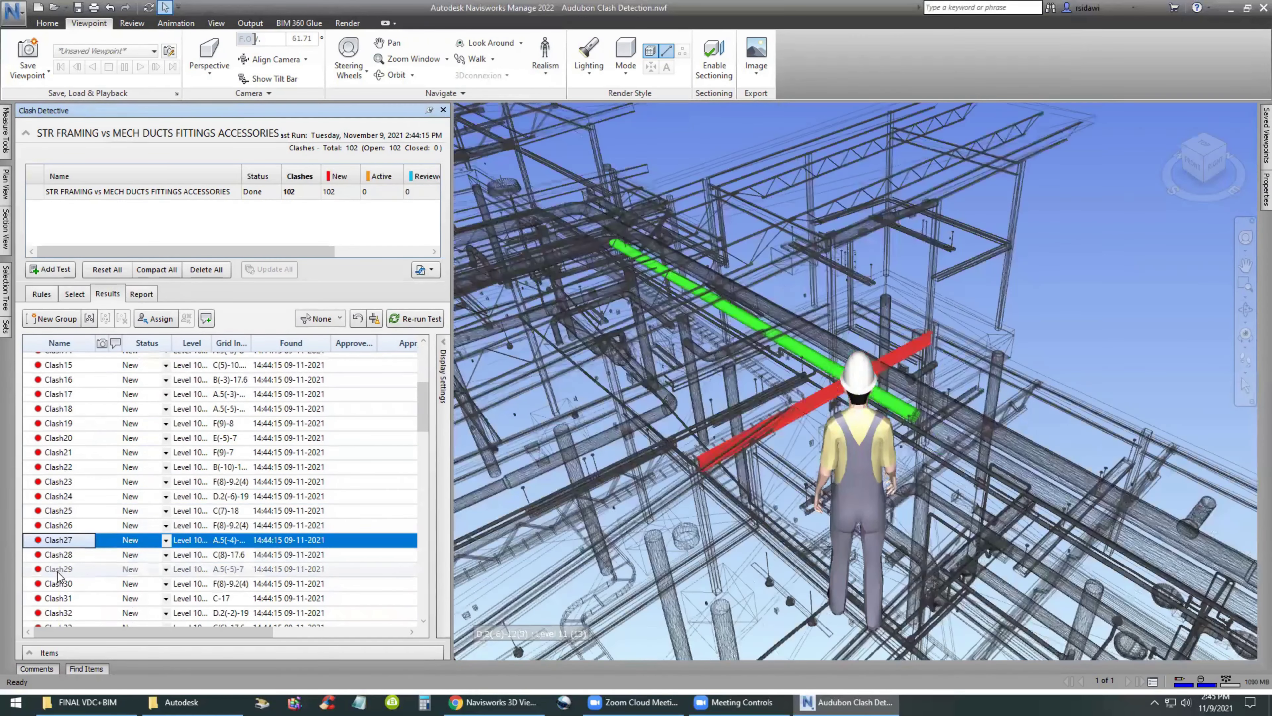
left_click(62, 570)
left_click(62, 599)
left_click(62, 612)
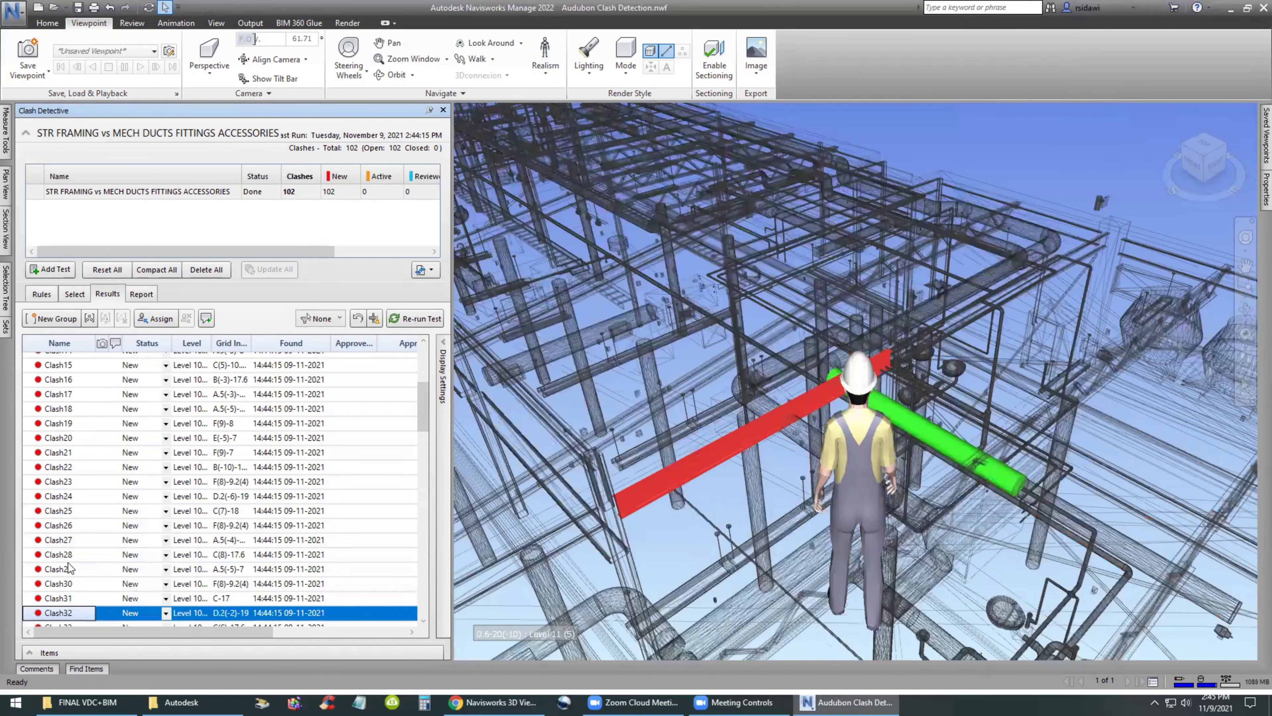
Step: Select Clash102 and set MECH CONTRACTOR as the assignee
key("End")
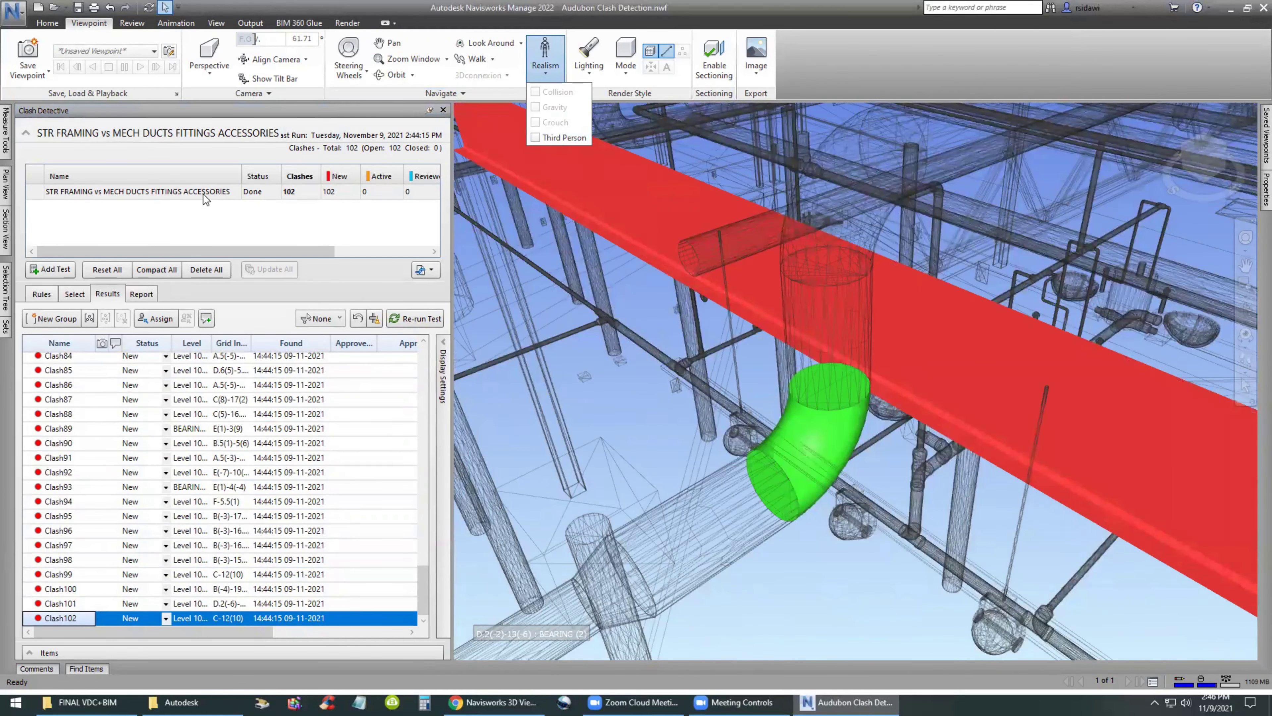
left_click(640, 319)
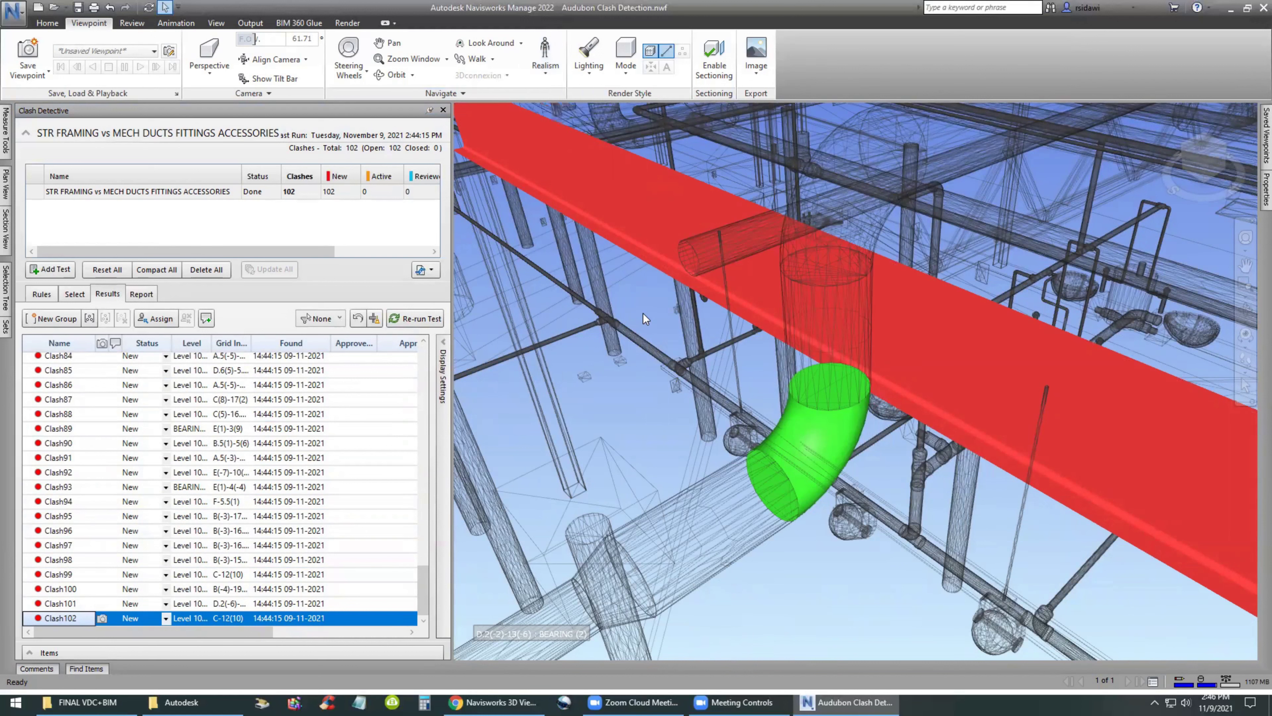
left_click(144, 318)
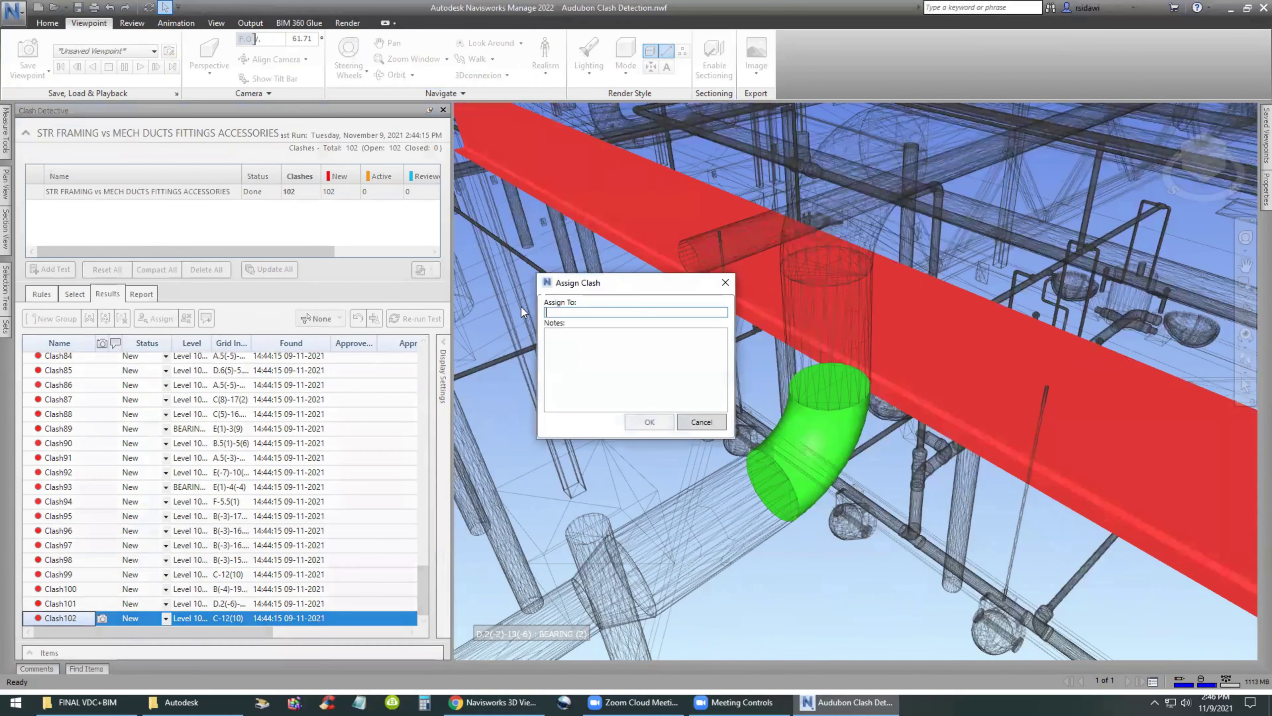
type("MECH ")
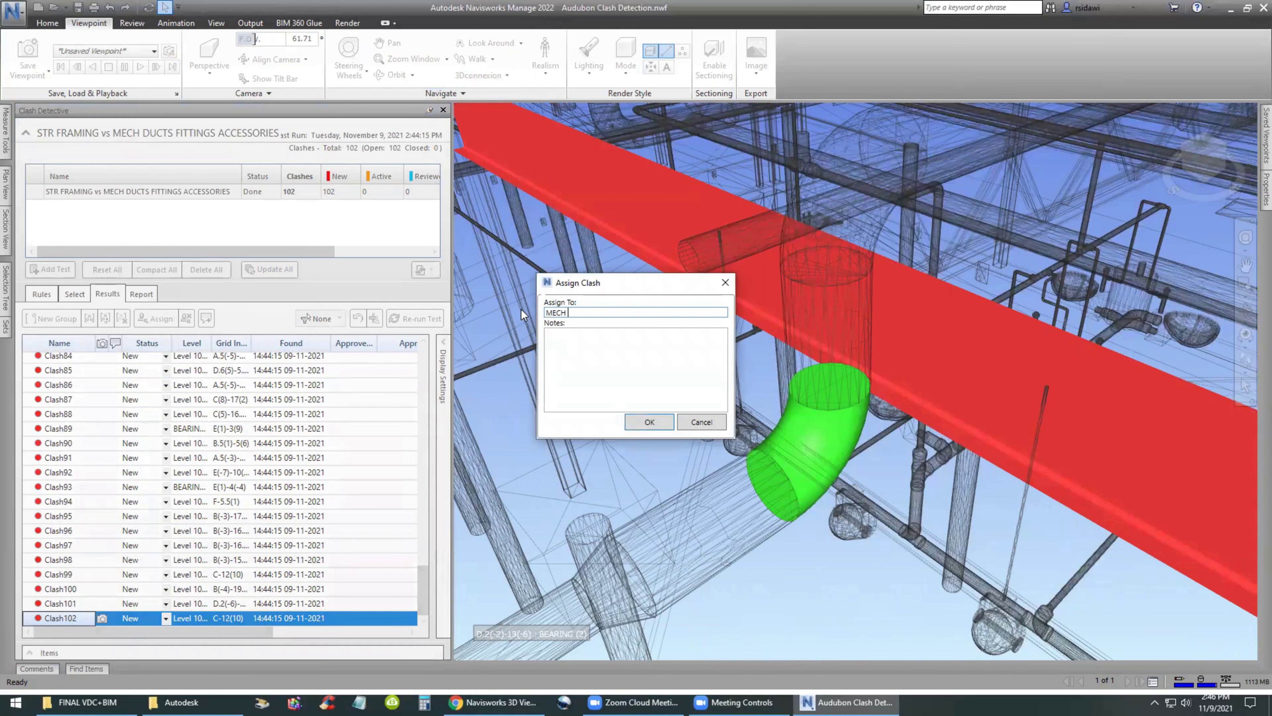
type("ENGINEER")
key("BackSpace")
key("BackSpace")
key("BackSpace")
key("BackSpace")
key("BackSpace")
key("BackSpace")
key("BackSpace")
key("BackSpace")
type("CONTRAVTOR")
key("BackSpace")
type("C")
Step: Add the note 'PLEASE MOVE DUCT FITTINGS TO AVOID WIDE FLANGE BEAM STR FRAMING' and confirm
left_click(598, 353)
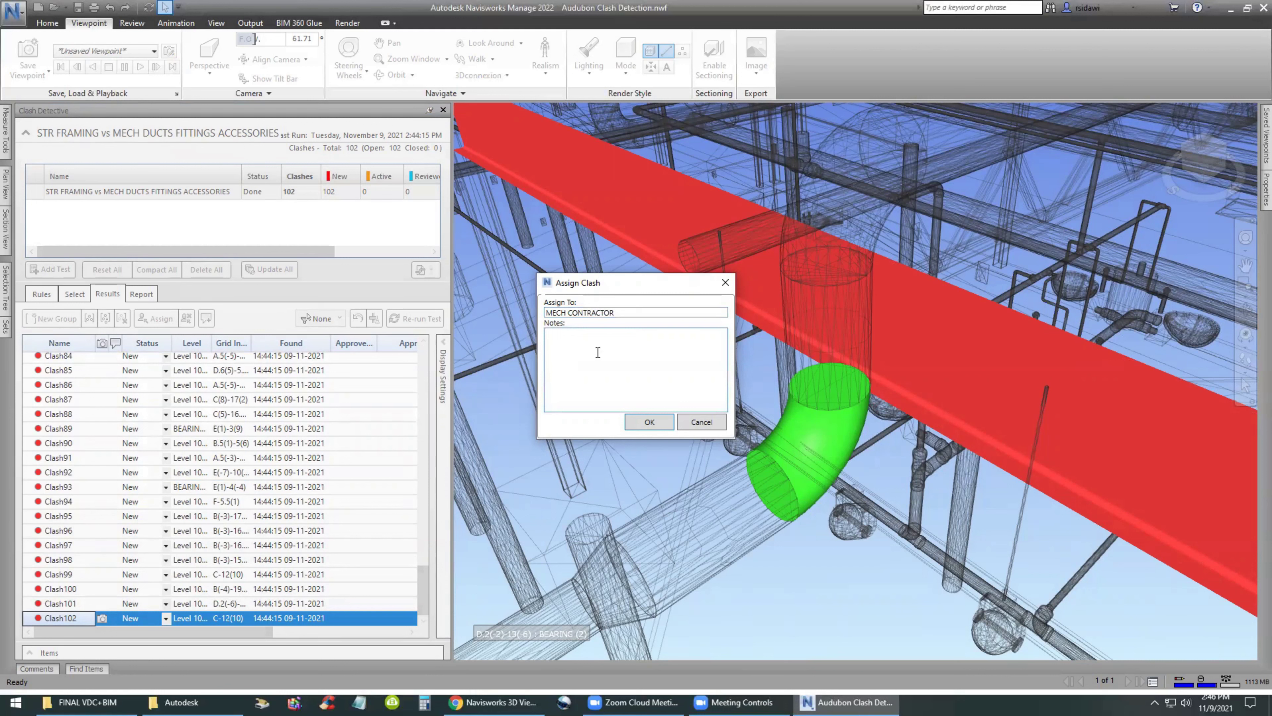
type("PLEASE MOVE DUCT FITTINGS TO AVOID WIDE FLANGE")
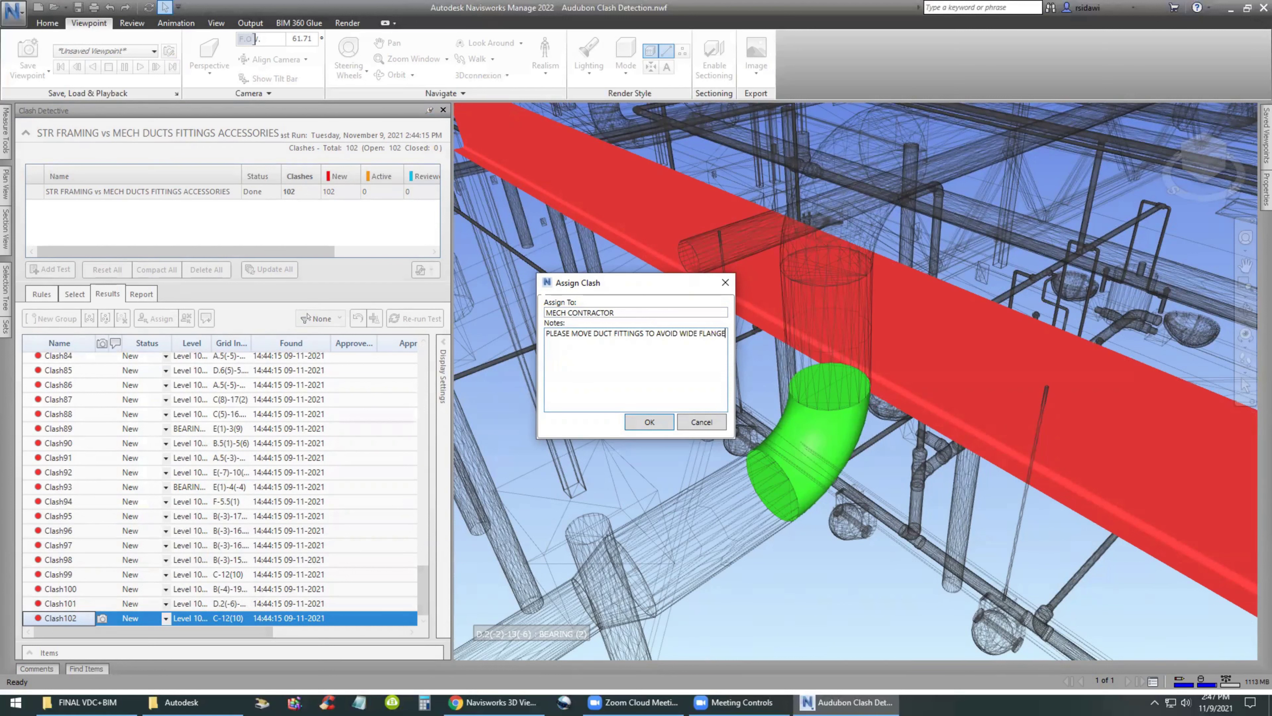
type(" BEAM STR FRAMING")
left_click(663, 420)
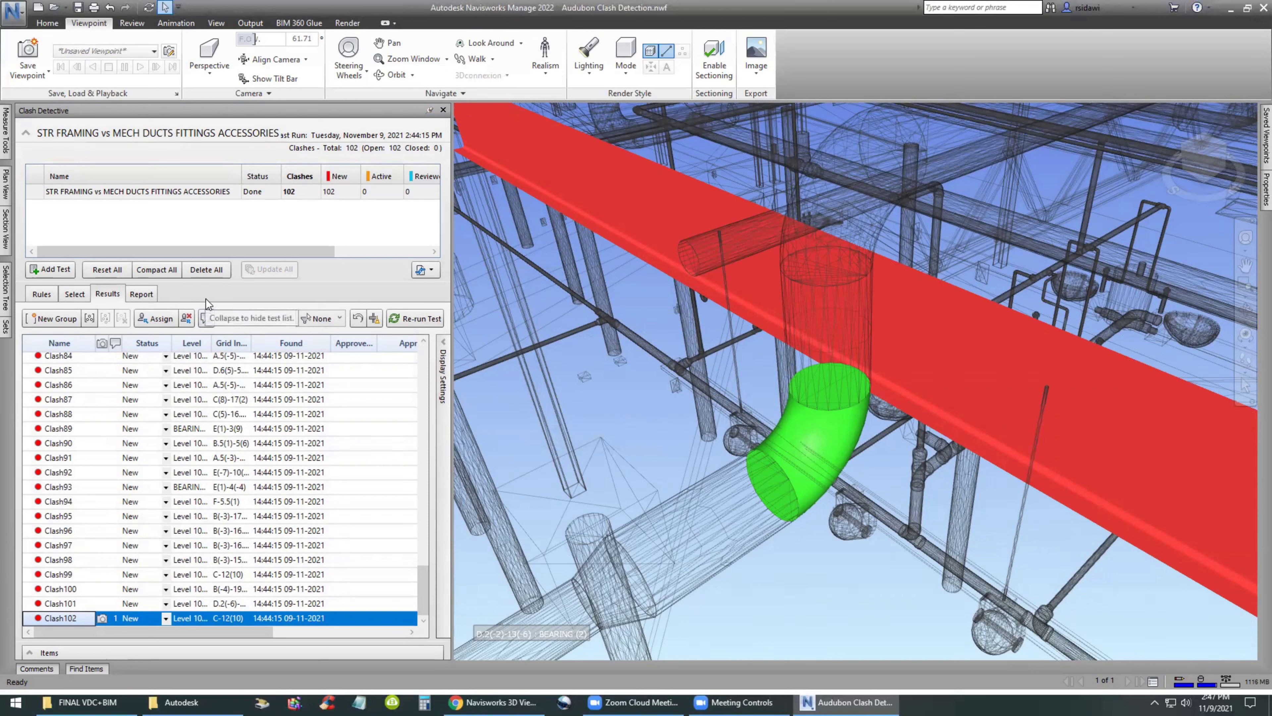
Step: Switch Clash Detective to the Report tab to see the XML report settings
left_click(143, 294)
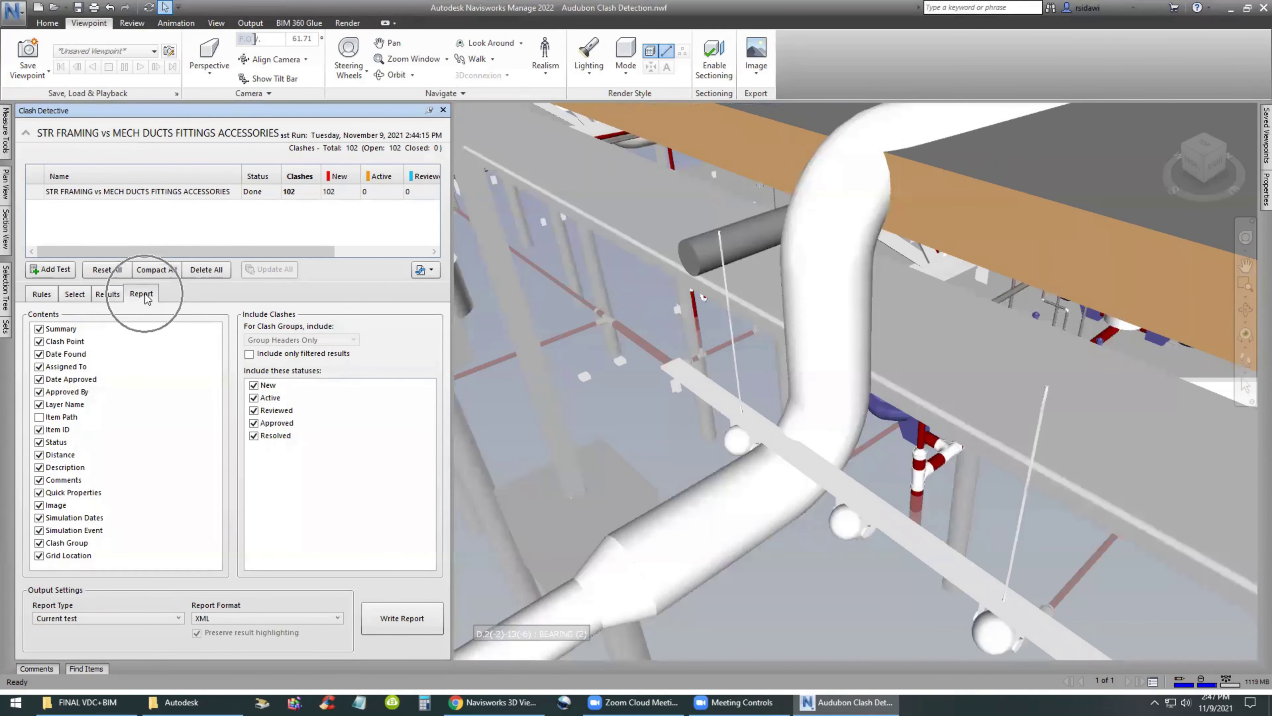